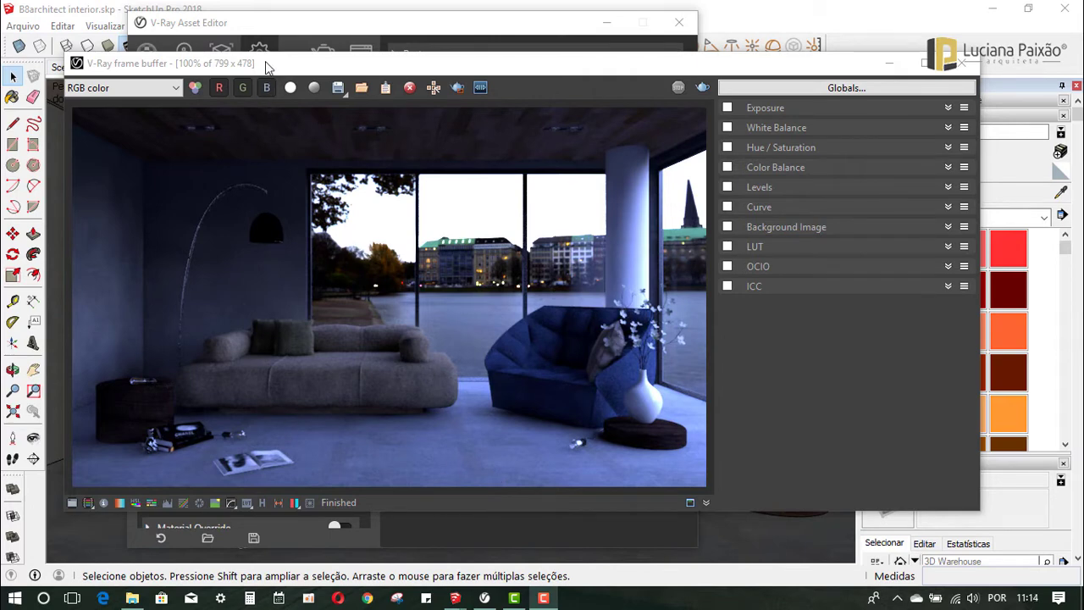
Step: Move the finished 799 x 478 render's frame buffer aside, then minimize it to reveal the Asset Editor
left_click_drag(265, 62, 276, 83)
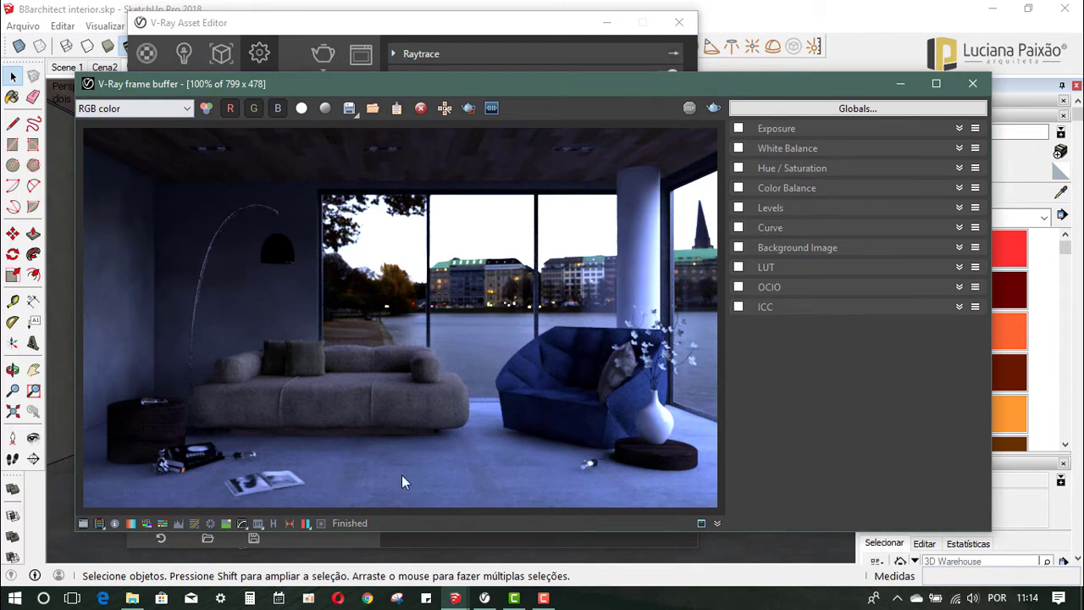
left_click_drag(354, 93, 348, 211)
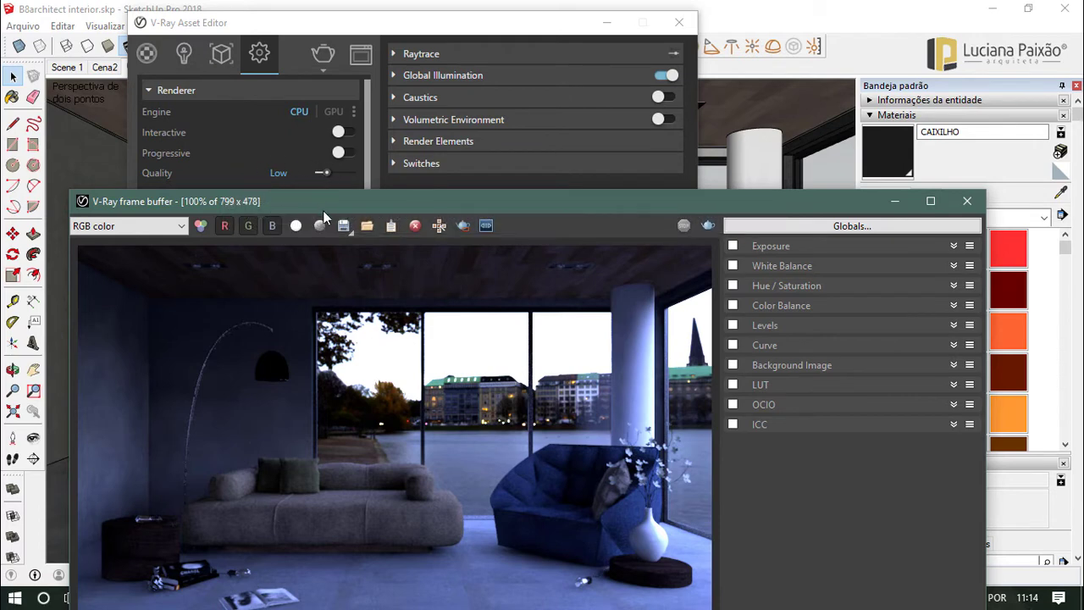
left_click_drag(322, 210, 322, 75)
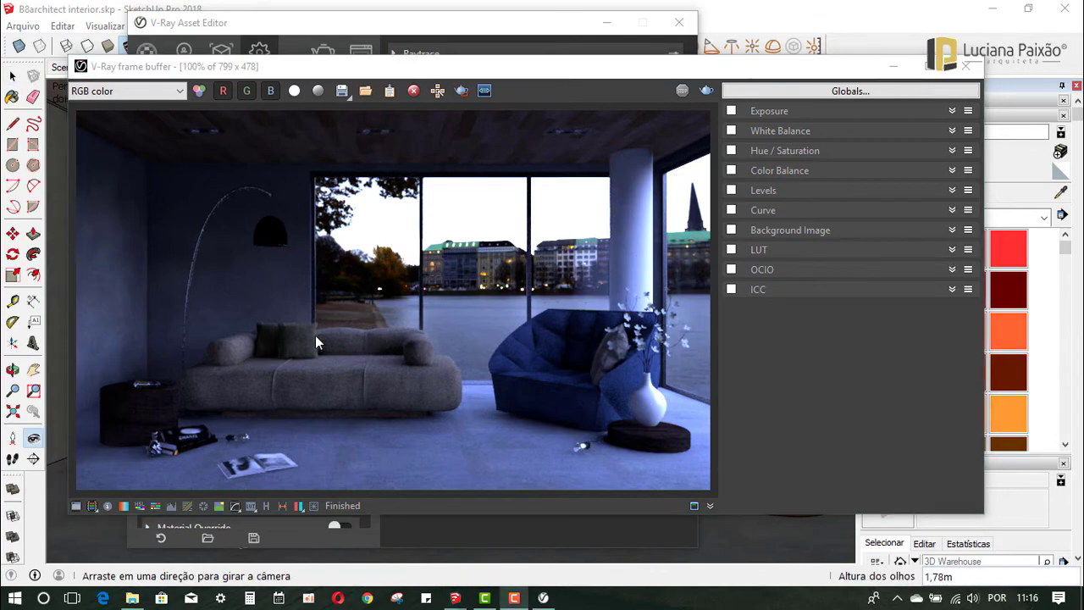
left_click(891, 70)
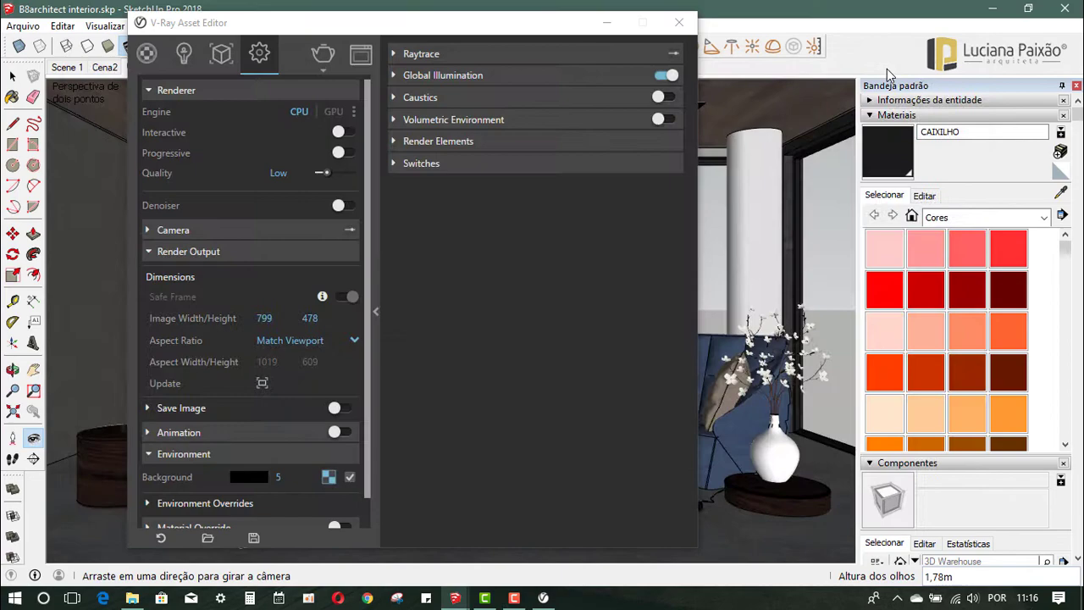
Step: Close the Asset Editor and zoom and orbit to a closer, higher view of the sofa and side table
left_click(607, 26)
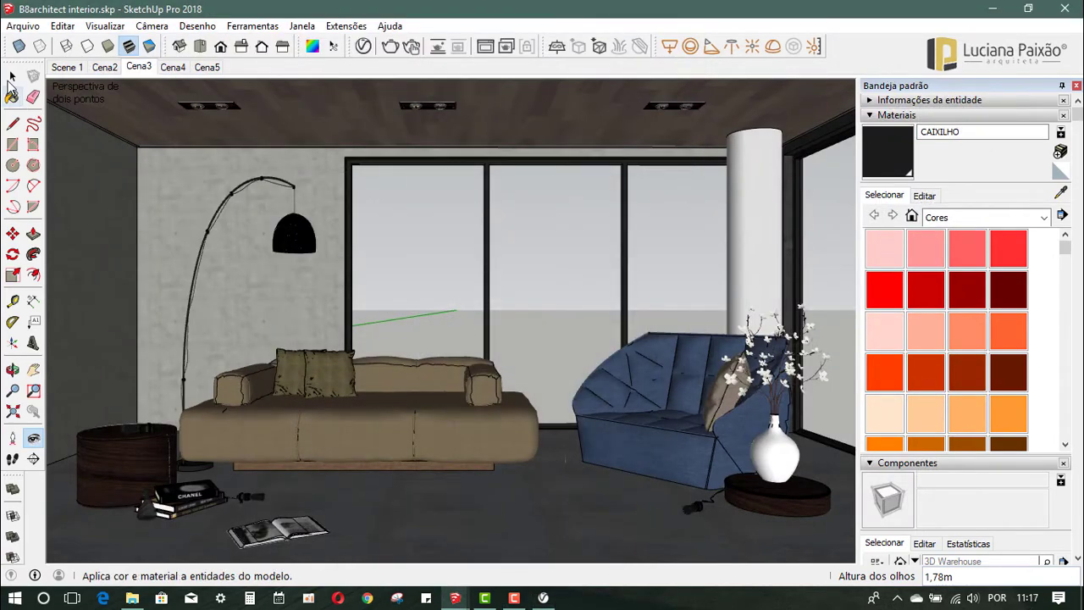
left_click(13, 76)
scroll(263, 481, "up", 2)
scroll(228, 453, "up", 3)
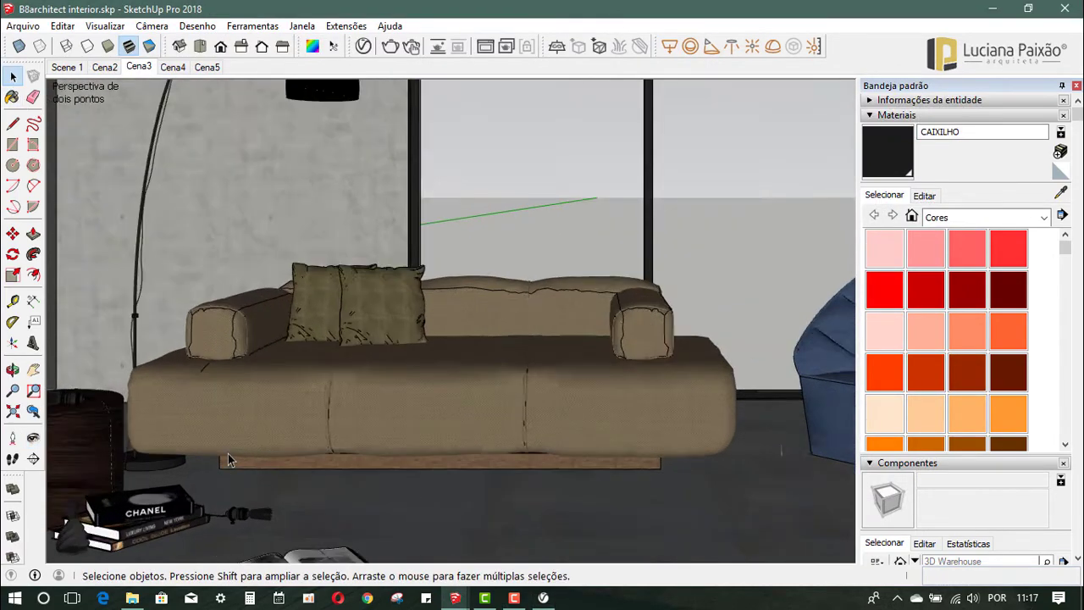
middle_click_drag(228, 454, 406, 407)
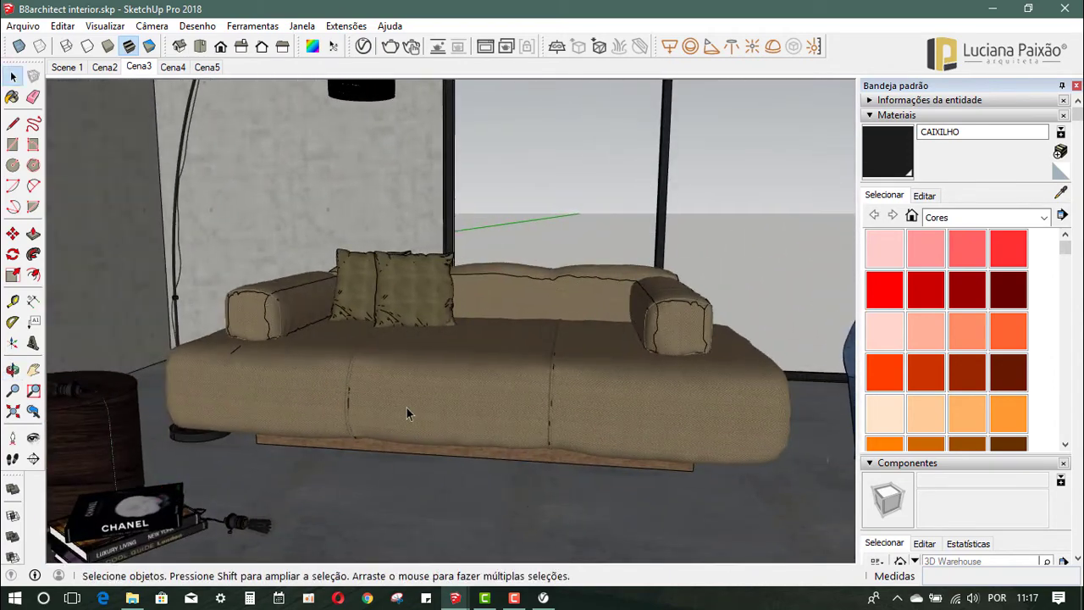
scroll(485, 388, "down", 2)
mouse_move(544, 415)
middle_mouse_down()
mouse_move(509, 368)
mouse_move(657, 375)
middle_mouse_up()
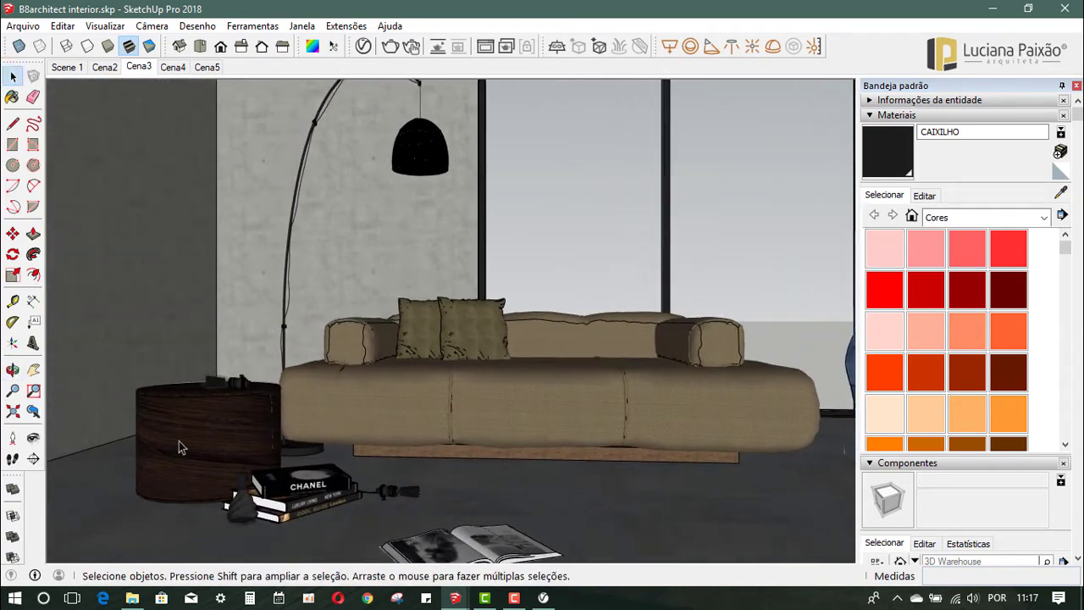
mouse_move(434, 363)
middle_mouse_down()
mouse_move(496, 496)
mouse_move(513, 483)
mouse_move(481, 488)
middle_mouse_up()
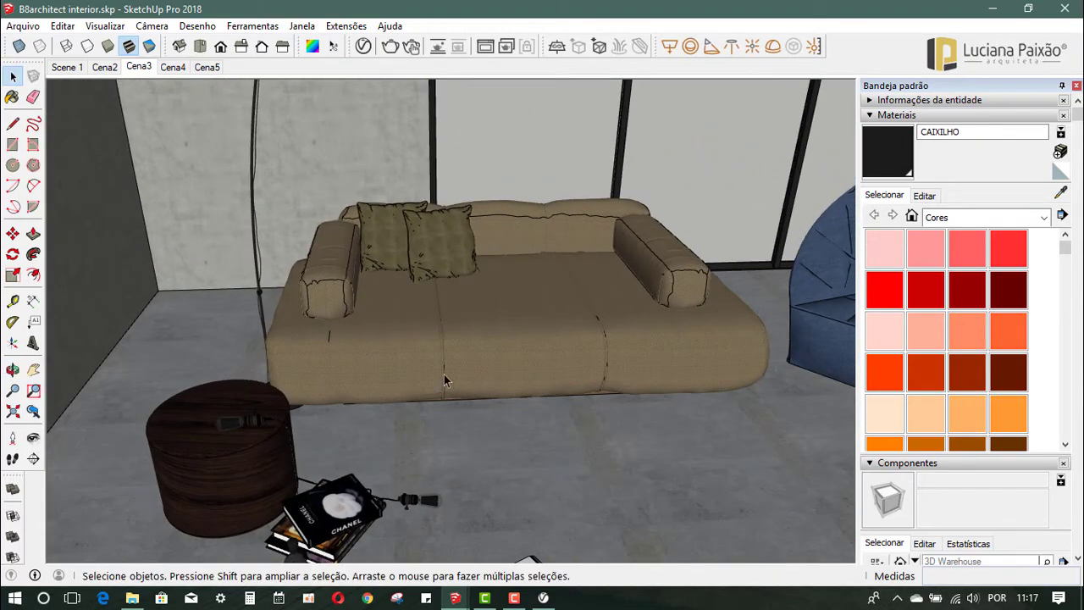
Step: Open the V-Ray Materials list and sample the floor's CIMENTO PISO material with the eyedropper
left_click(362, 46)
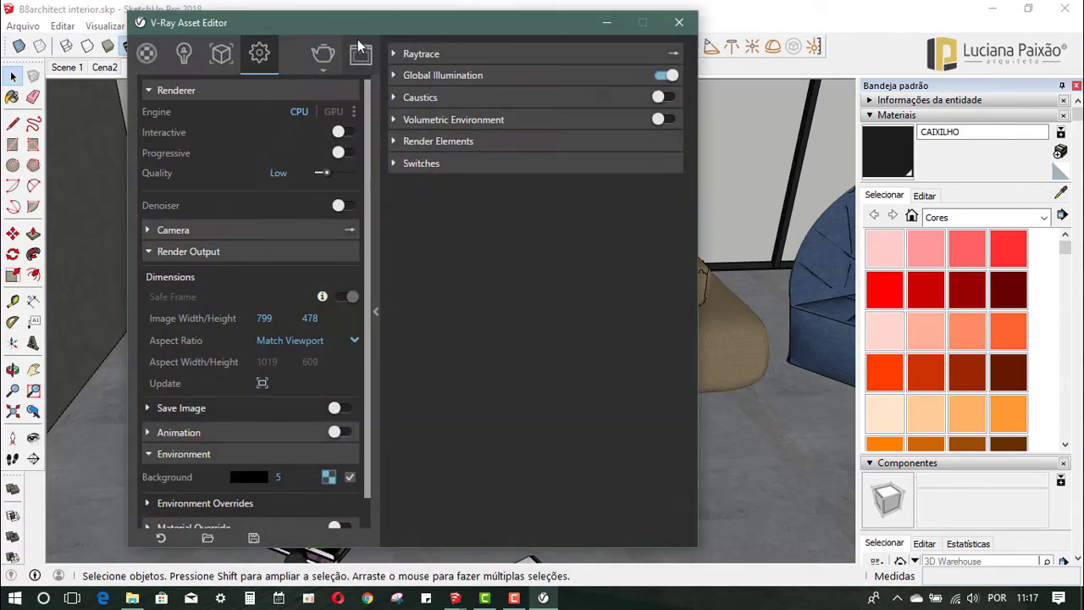
left_click(147, 55)
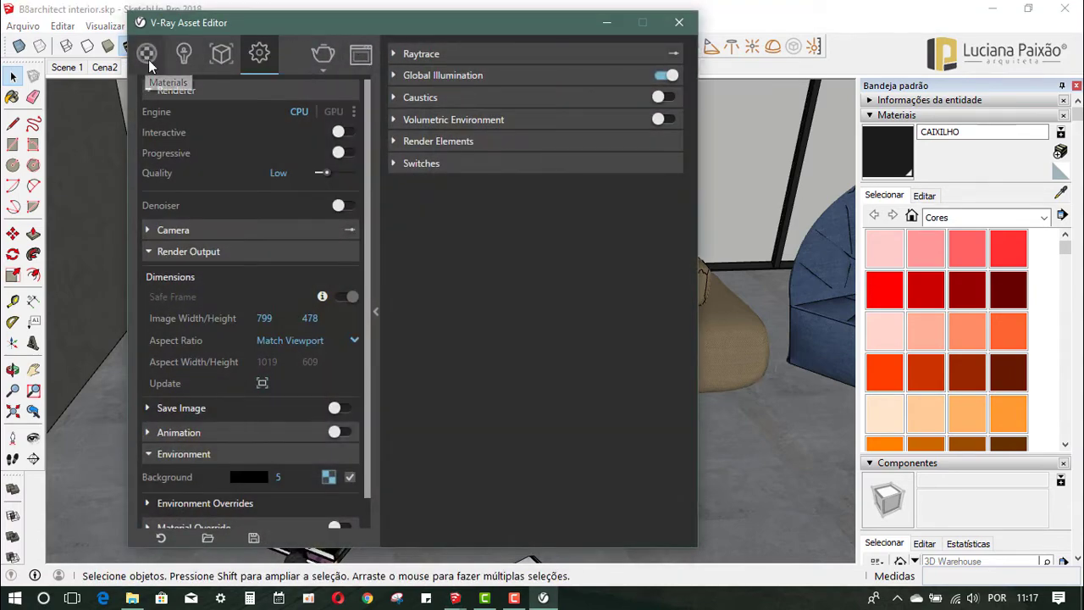
mouse_move(302, 23)
left_mouse_down()
mouse_move(151, 20)
mouse_move(460, 103)
left_mouse_up()
left_click(1023, 176)
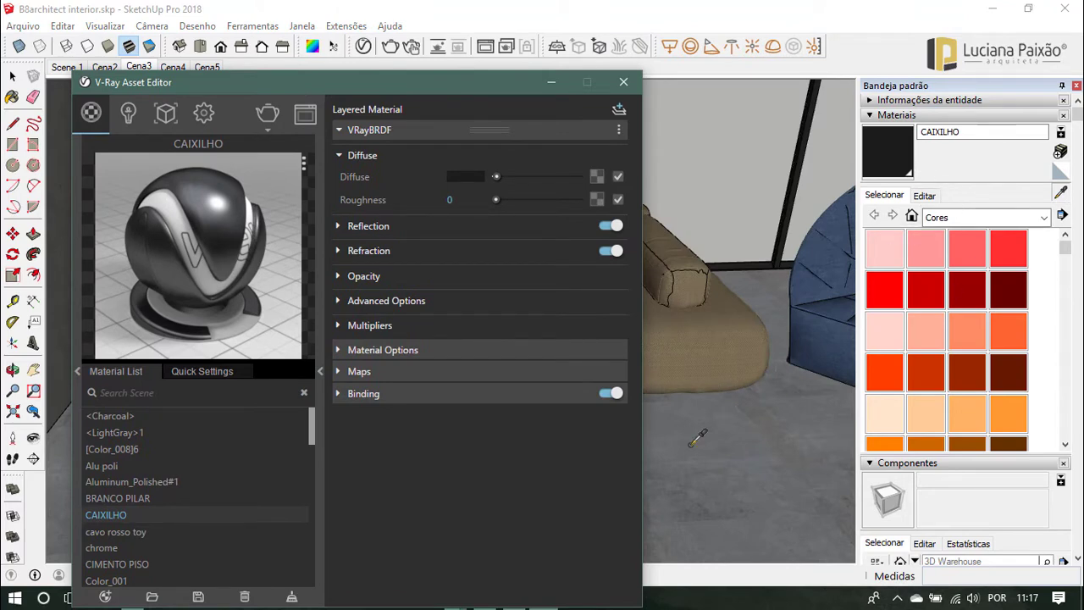
left_click(707, 440, "alt")
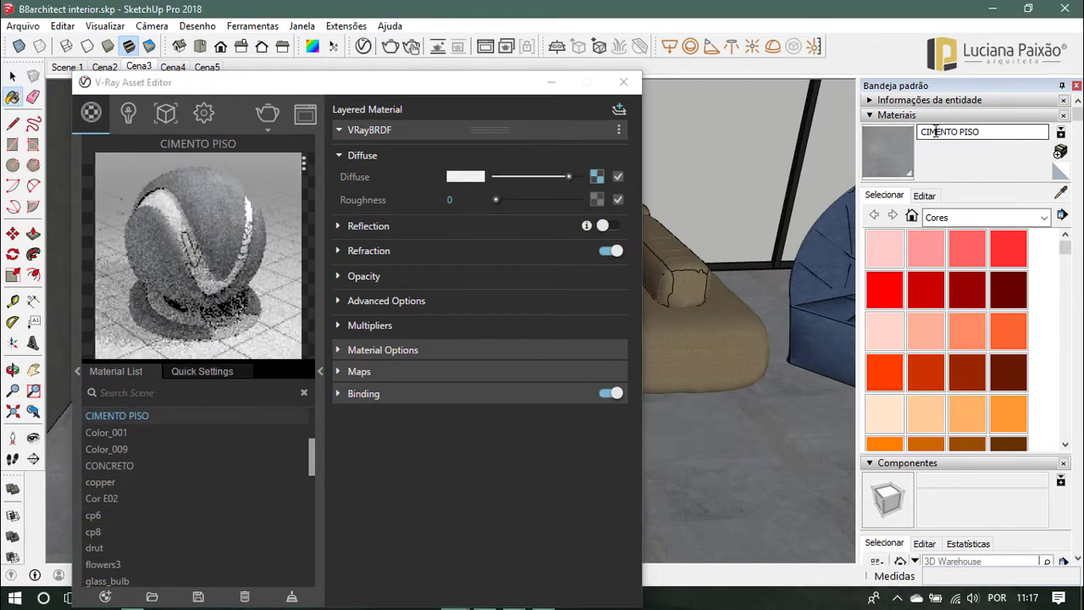
left_click_drag(359, 82, 390, 46)
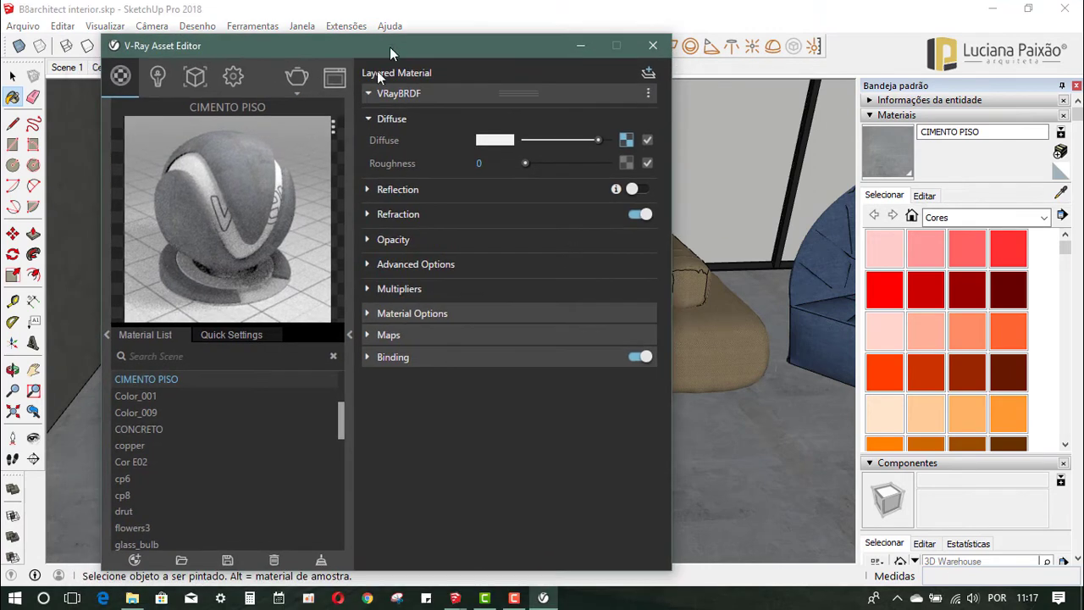
scroll(191, 412, "up", 1)
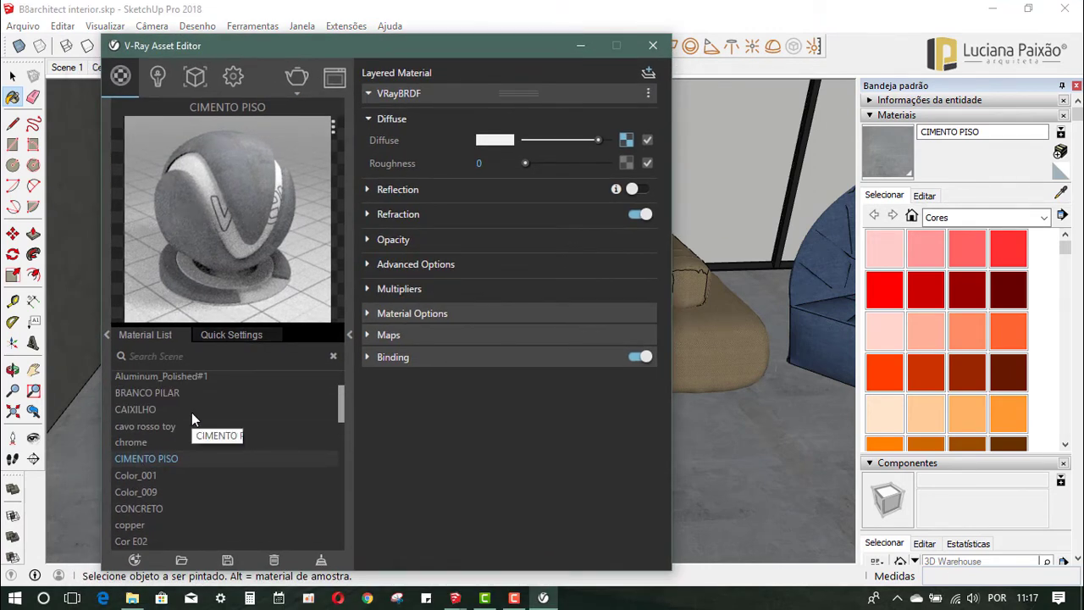
scroll(192, 412, "down", 1)
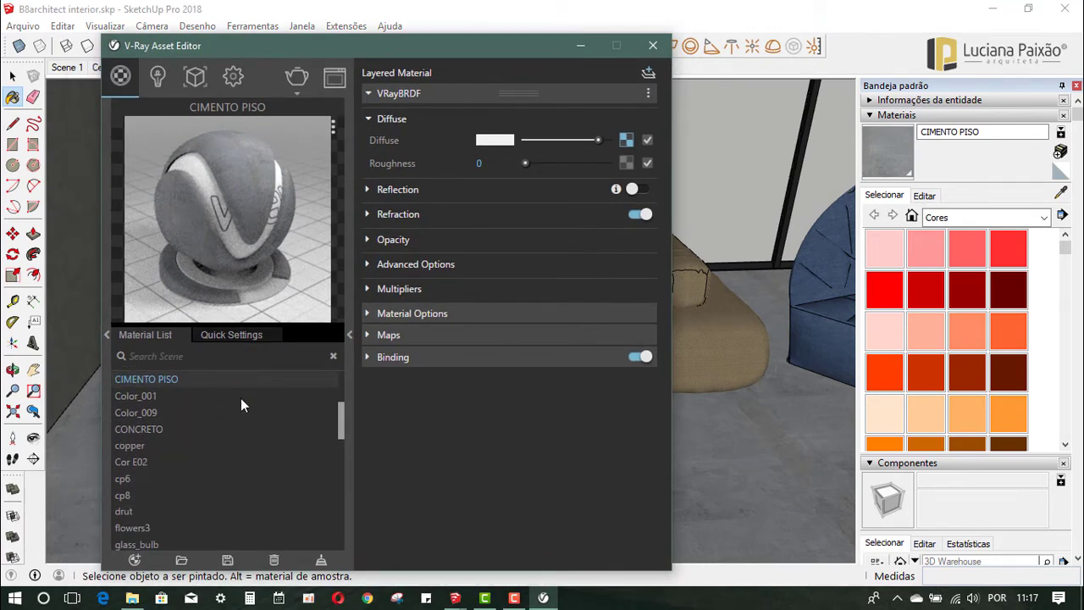
Step: Enable CIMENTO PISO reflection with glossiness 0.8 and a light grey reflection colour
left_click(385, 96)
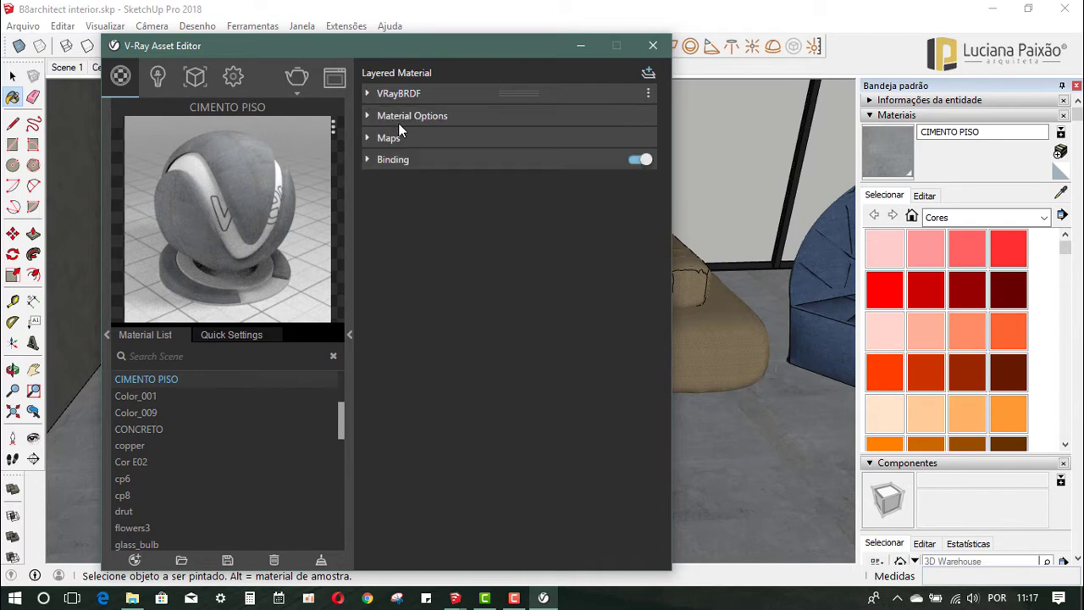
left_click(367, 93)
left_click(349, 337)
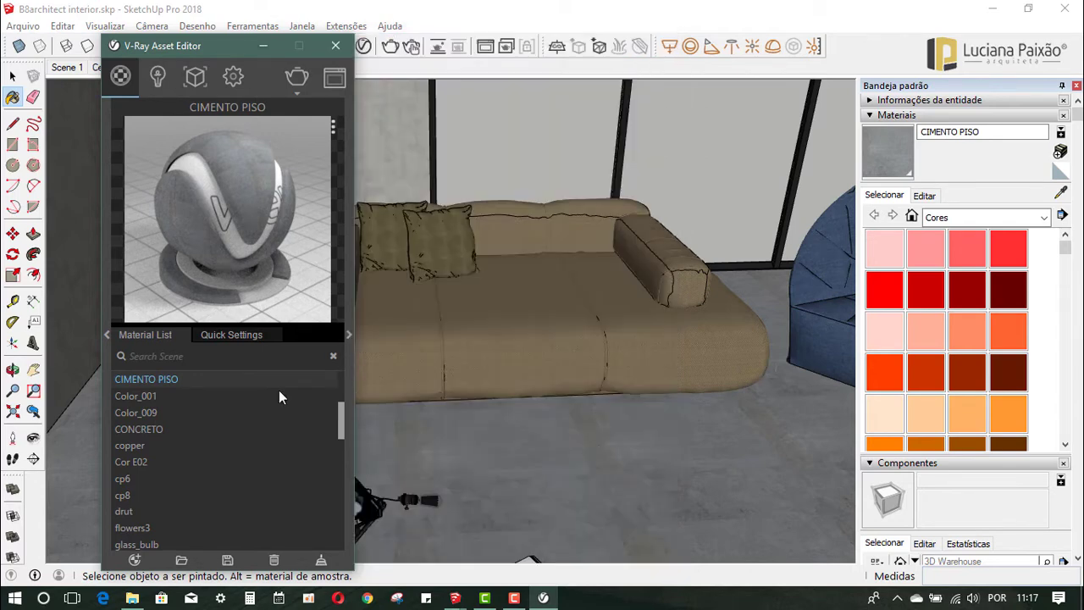
left_click(349, 337)
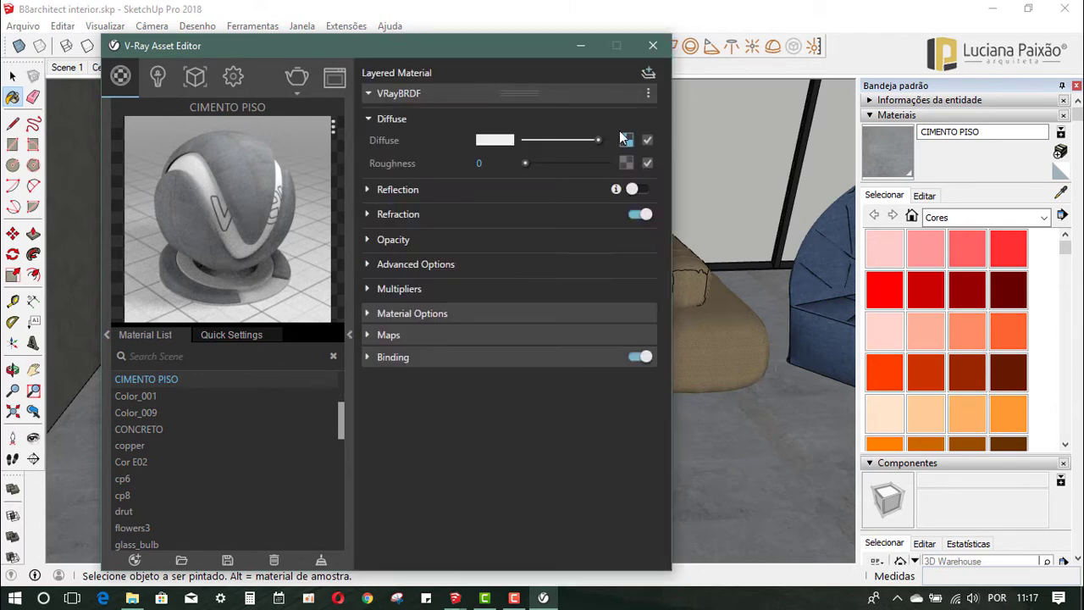
left_click(480, 162)
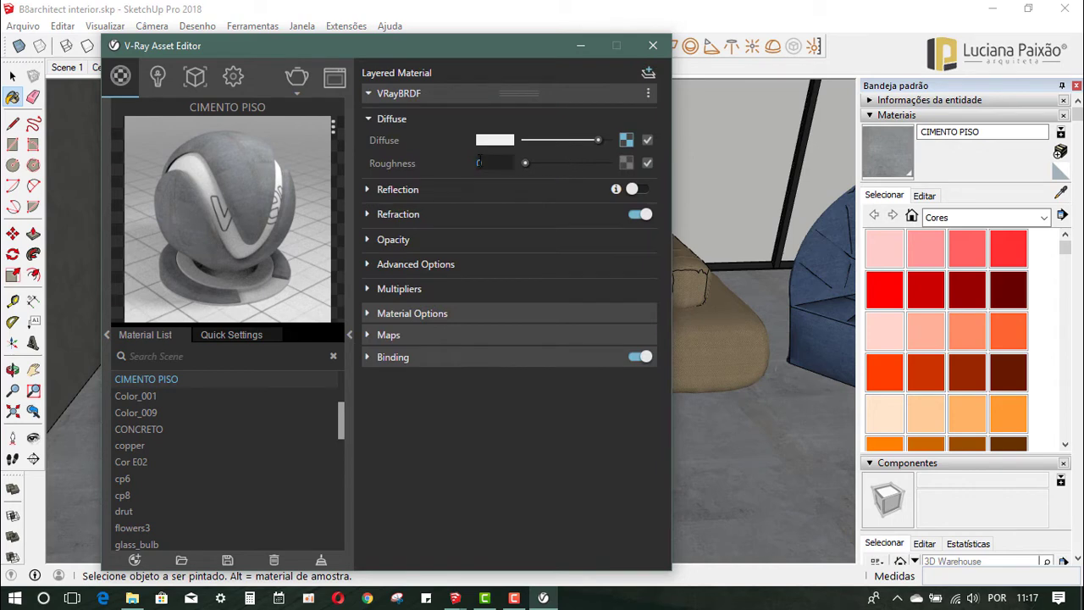
left_click(367, 188)
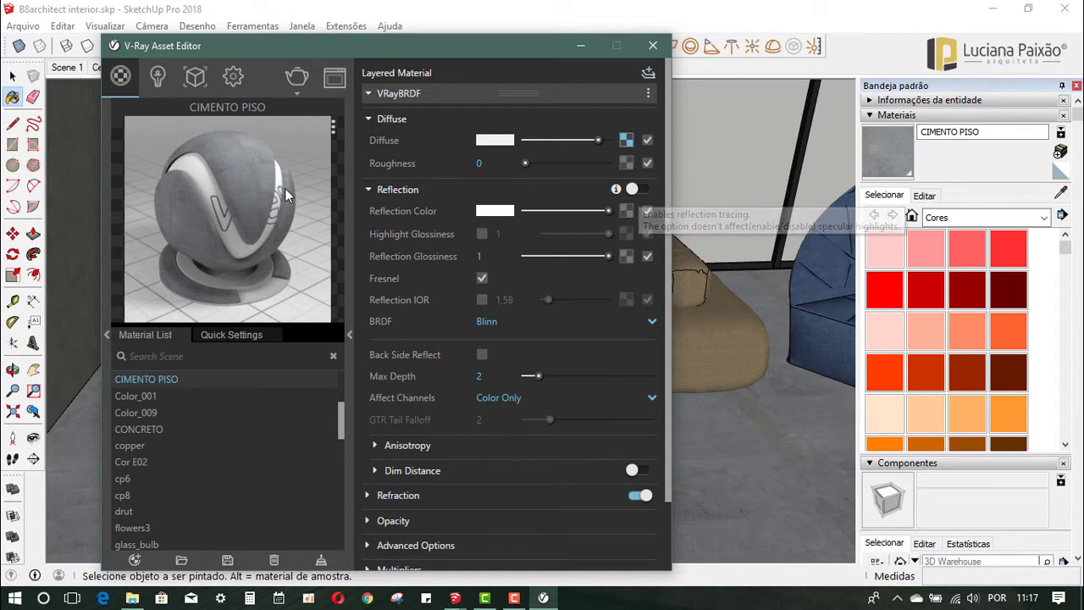
left_click(640, 190)
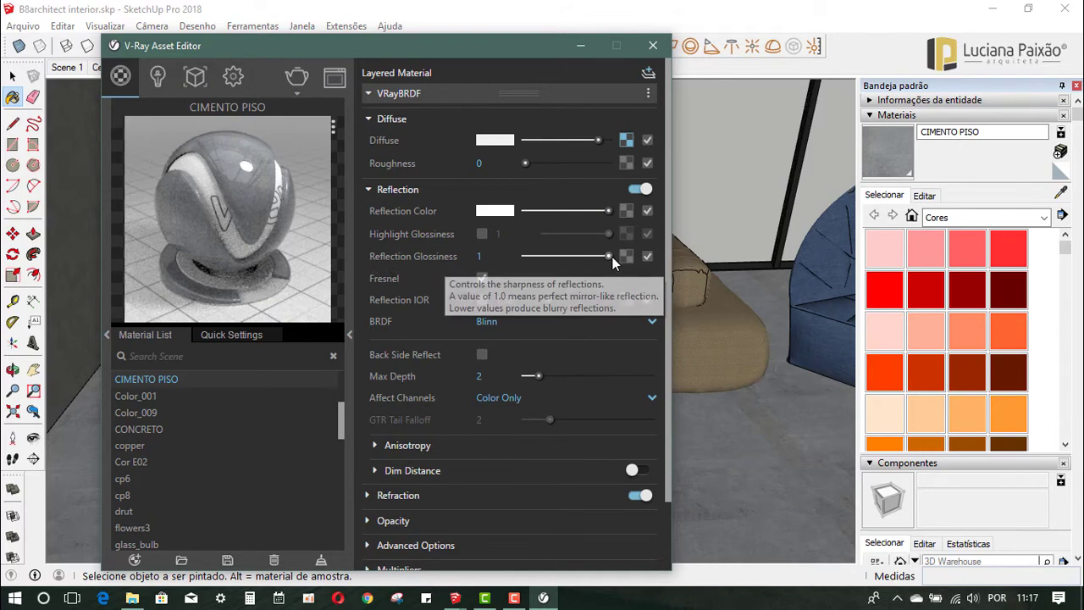
left_click_drag(607, 256, 586, 258)
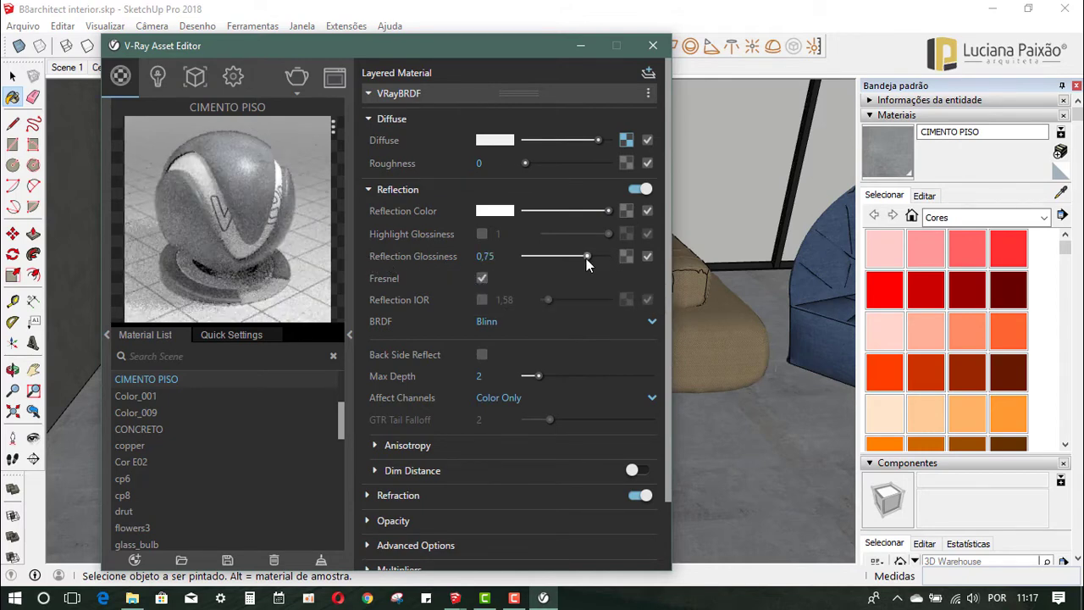
left_click_drag(586, 258, 593, 255)
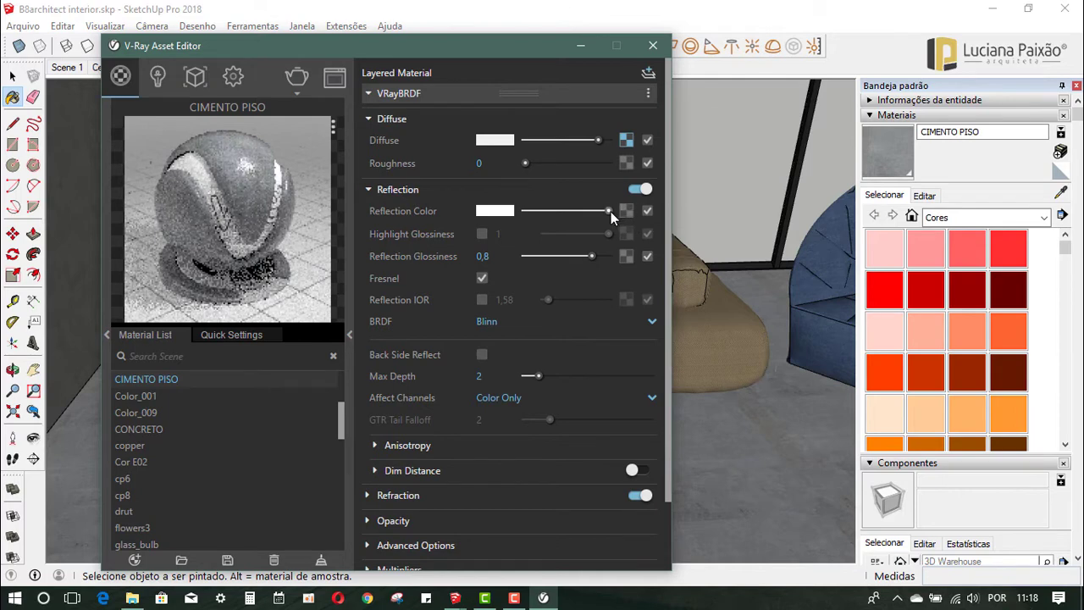
left_click_drag(599, 212, 590, 212)
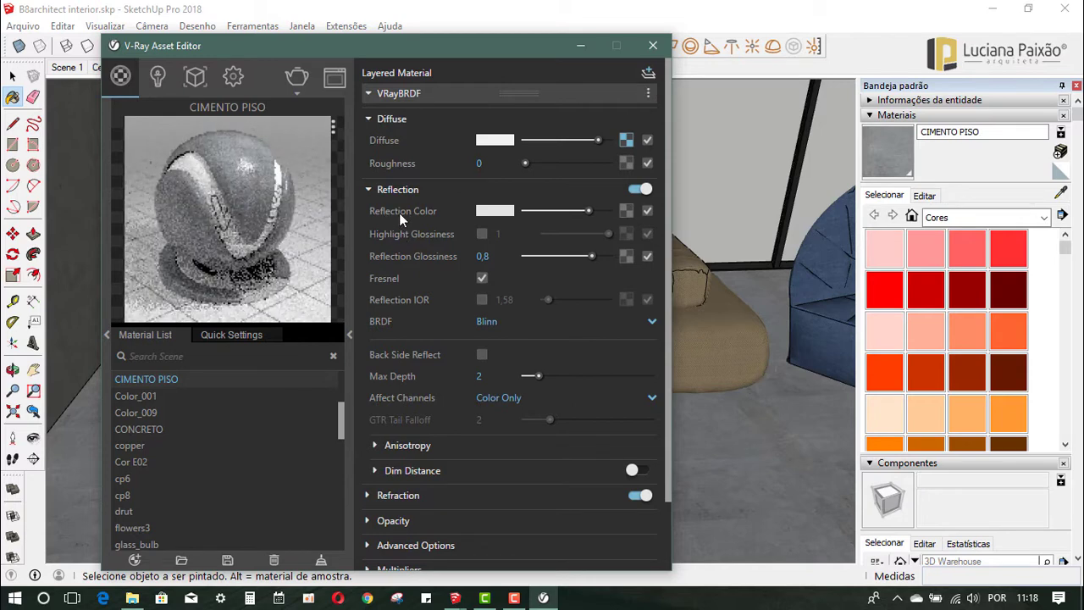
mouse_move(668, 238)
left_mouse_down()
mouse_move(668, 307)
mouse_move(668, 239)
left_mouse_up()
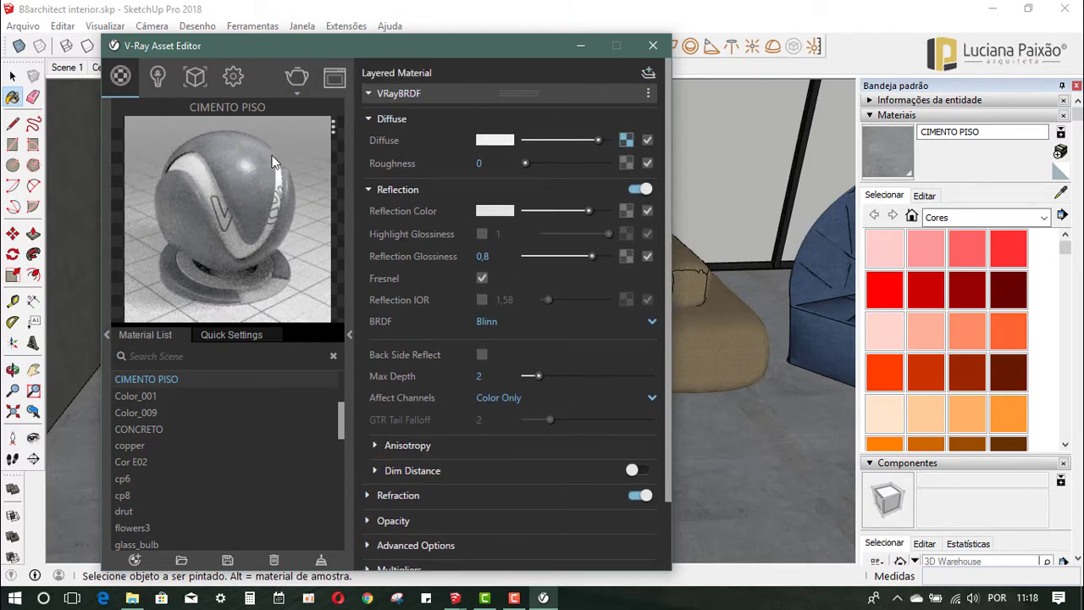
left_click(1059, 194)
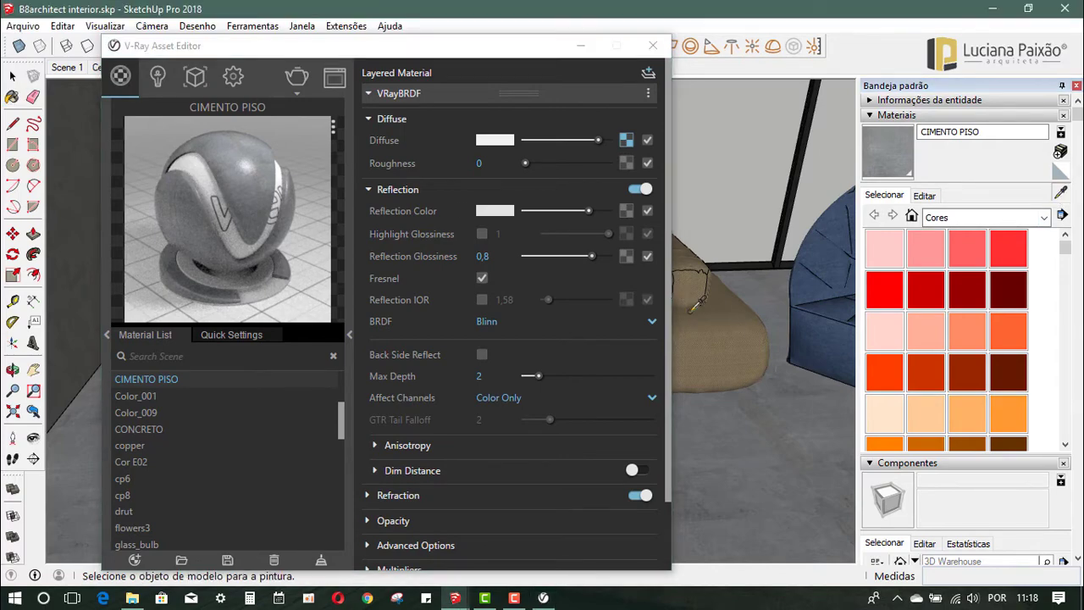
Step: Sample the black lamp's METALPRETO material and open its V-Ray settings
left_click(652, 46)
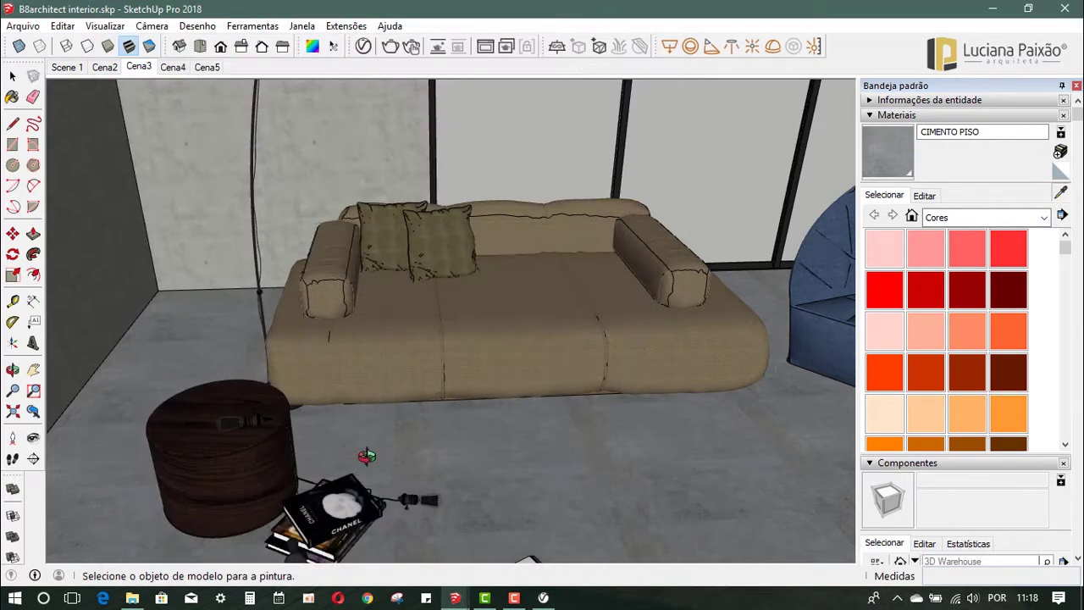
mouse_move(363, 452)
middle_mouse_down("shift")
mouse_move(362, 401)
mouse_move(394, 392)
middle_mouse_up("shift")
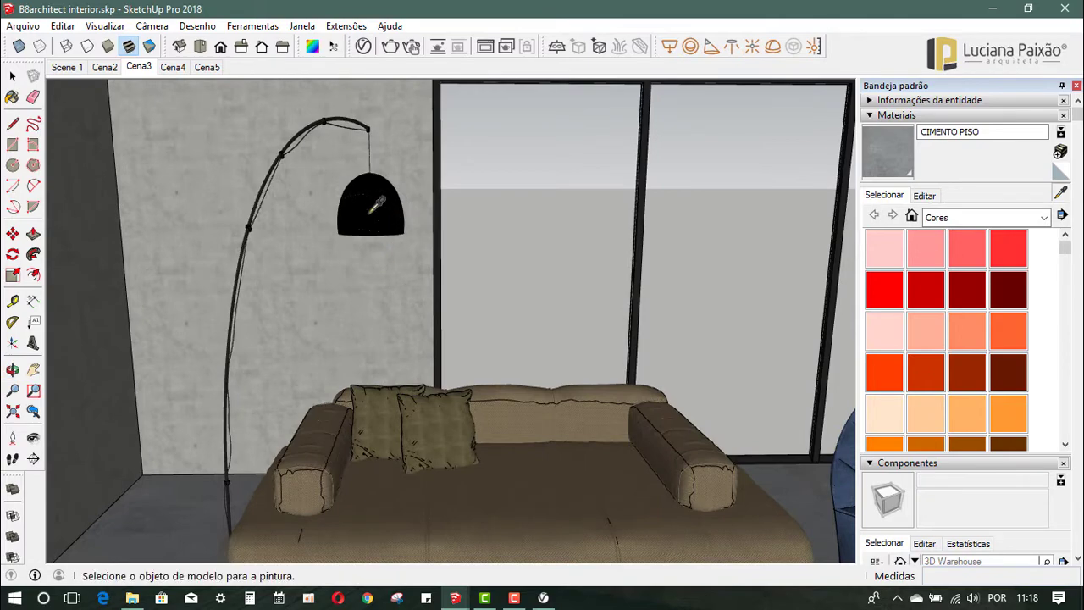
scroll(379, 199, "up", 4)
left_click(395, 227)
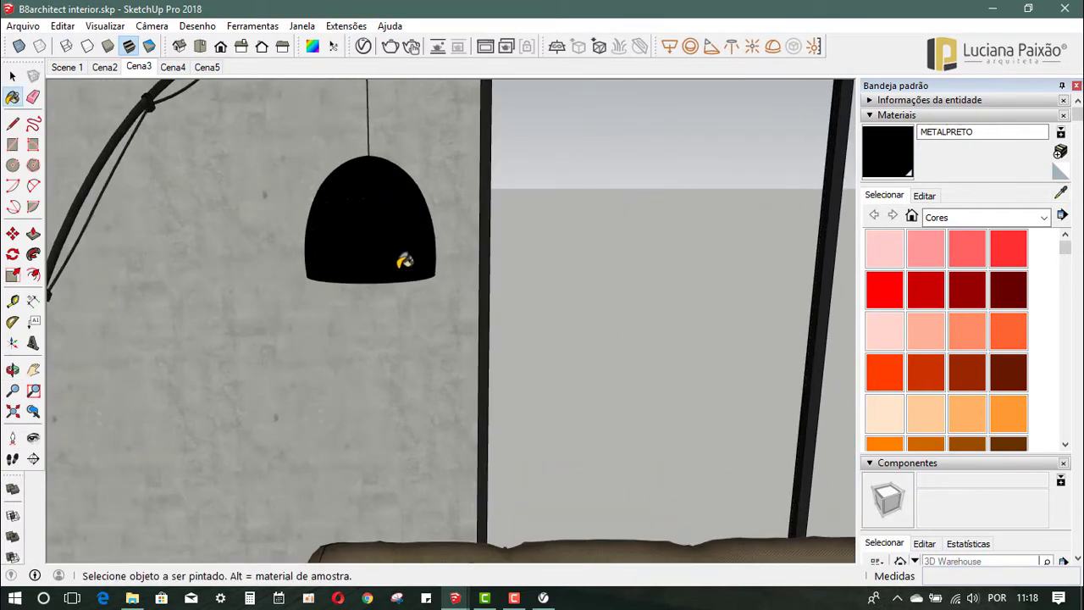
left_click(364, 46)
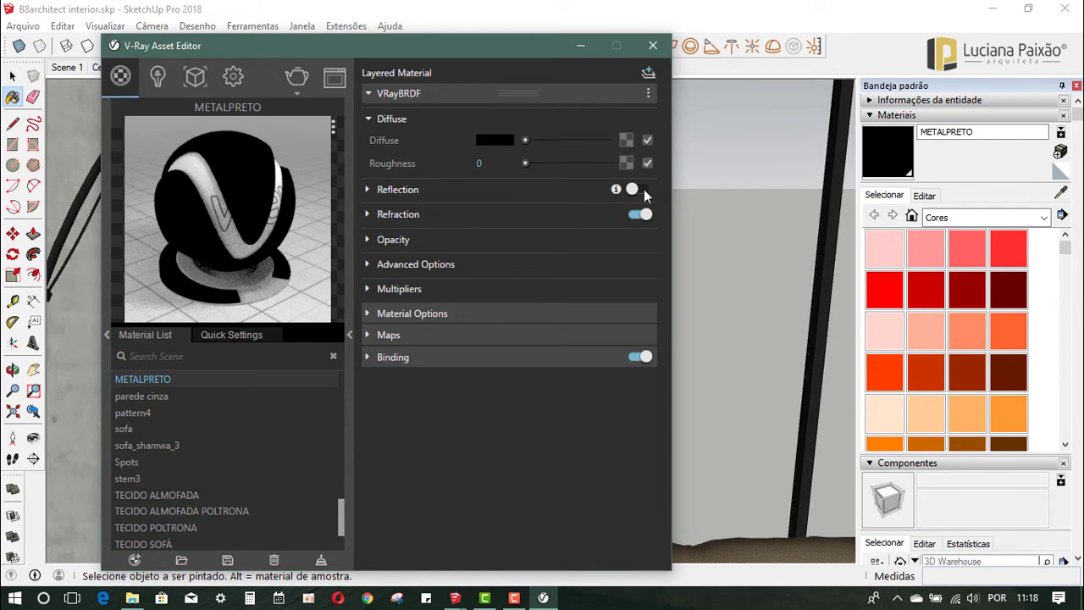
Step: Turn on METALPRETO reflection with glossiness 0,9, then orbit back toward the sofa
left_click(367, 189)
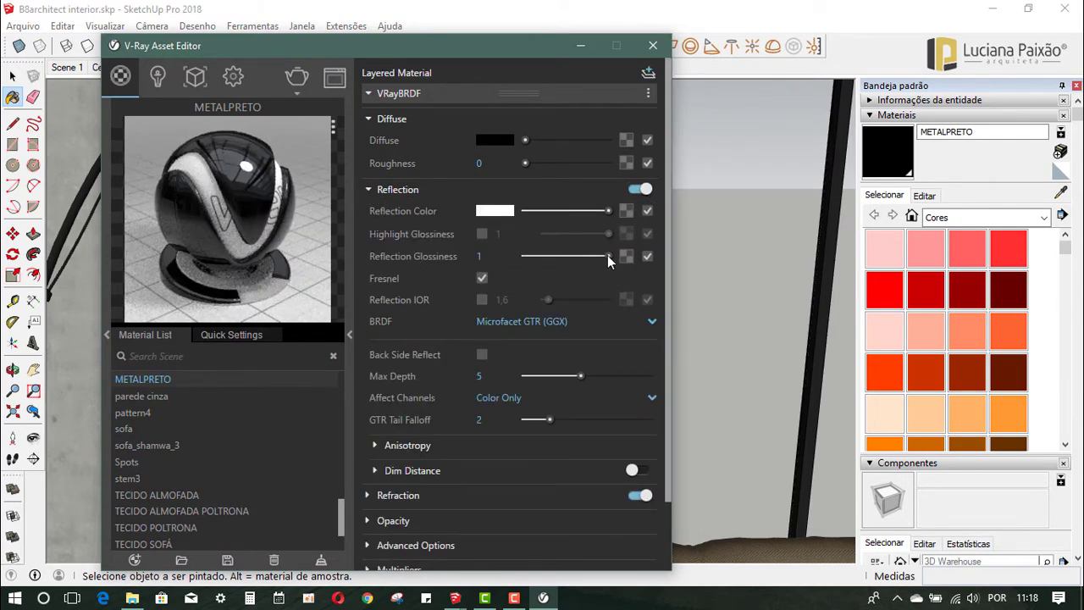
left_click_drag(587, 212, 608, 211)
left_click_drag(609, 256, 601, 256)
left_click_drag(596, 256, 600, 256)
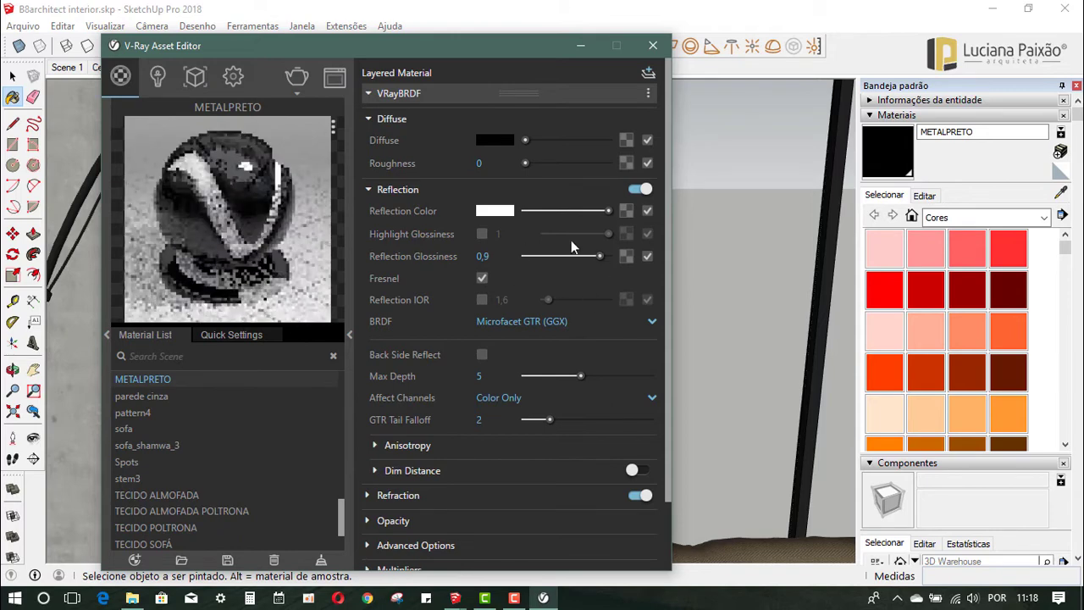
left_click(583, 47)
mouse_move(504, 220)
middle_mouse_down()
mouse_move(518, 243)
mouse_move(400, 246)
mouse_move(486, 225)
middle_mouse_up()
scroll(518, 243, "down", 3)
scroll(518, 243, "down", 2)
Step: Sample the stool's MADEIRA BASE wood material and open its V-Ray settings
key("b")
left_click(298, 371, "alt")
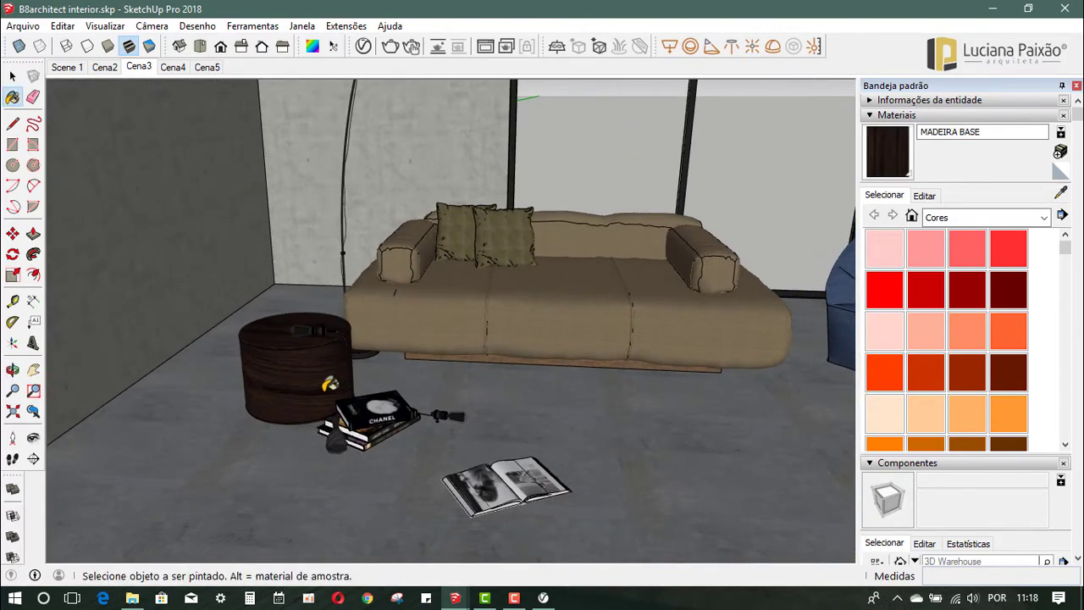
left_click(362, 47)
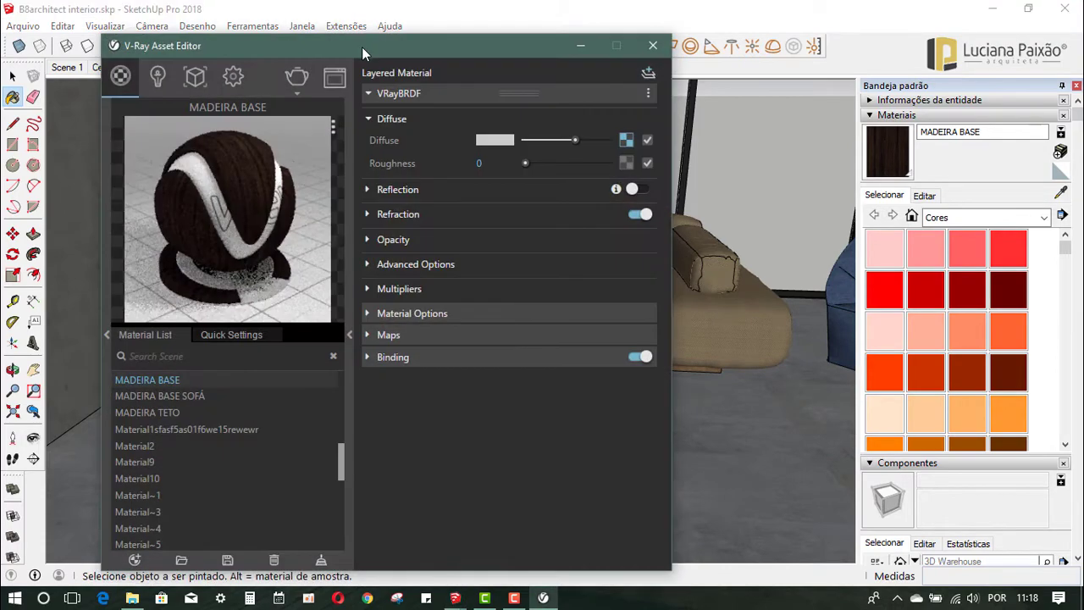
left_click_drag(362, 47, 499, 26)
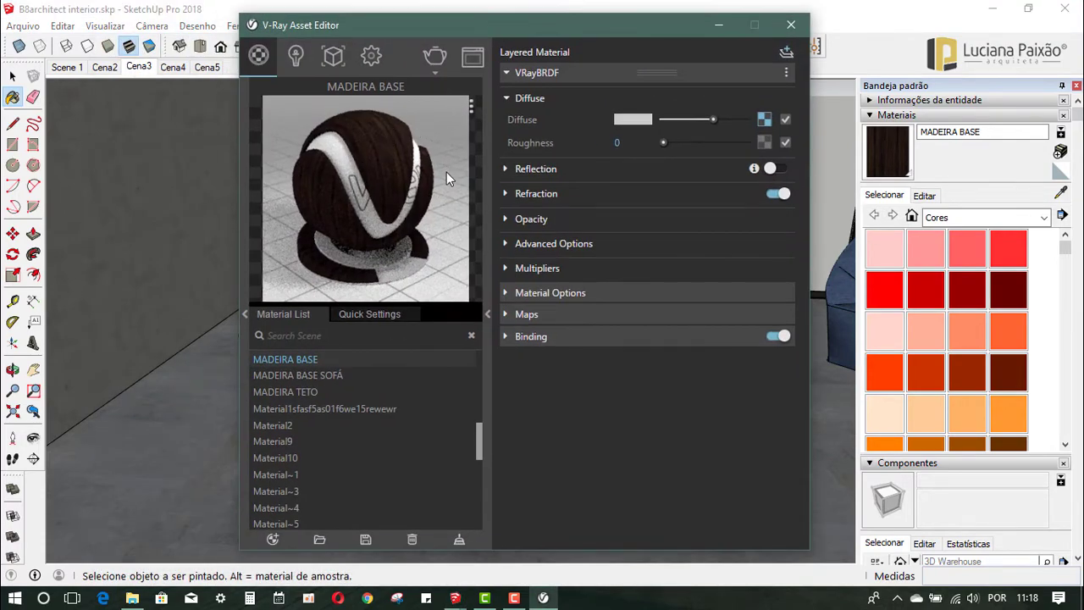
mouse_move(492, 26)
left_mouse_down()
mouse_move(568, 26)
mouse_move(400, 34)
left_mouse_up()
Step: Enable MADEIRA BASE reflection with glossiness 0,6, Fresnel on and a slightly dimmer reflection colour
left_click(442, 176)
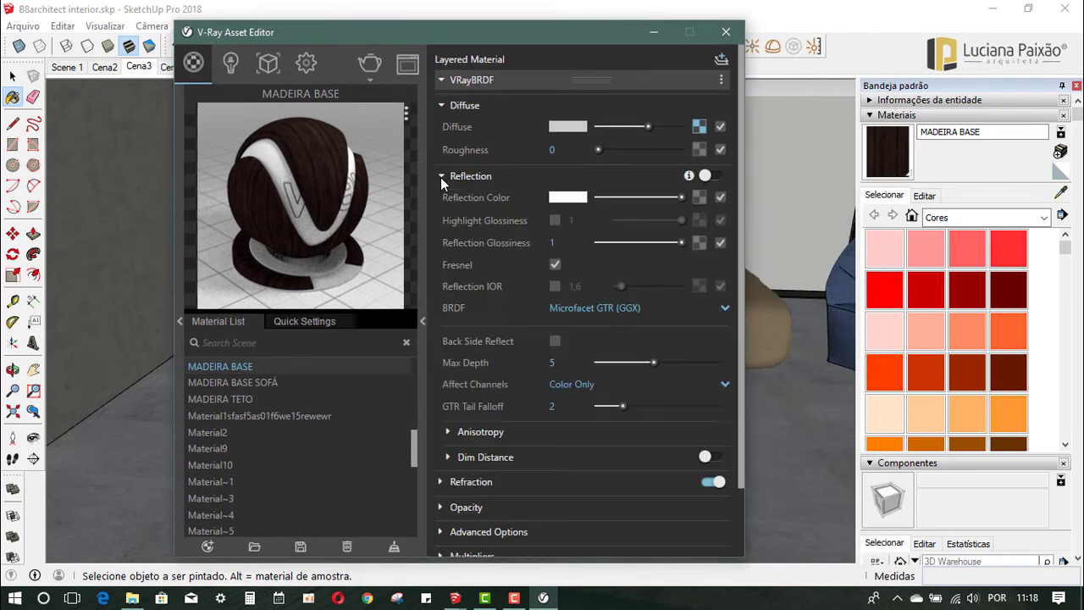
left_click(711, 176)
left_click(555, 265)
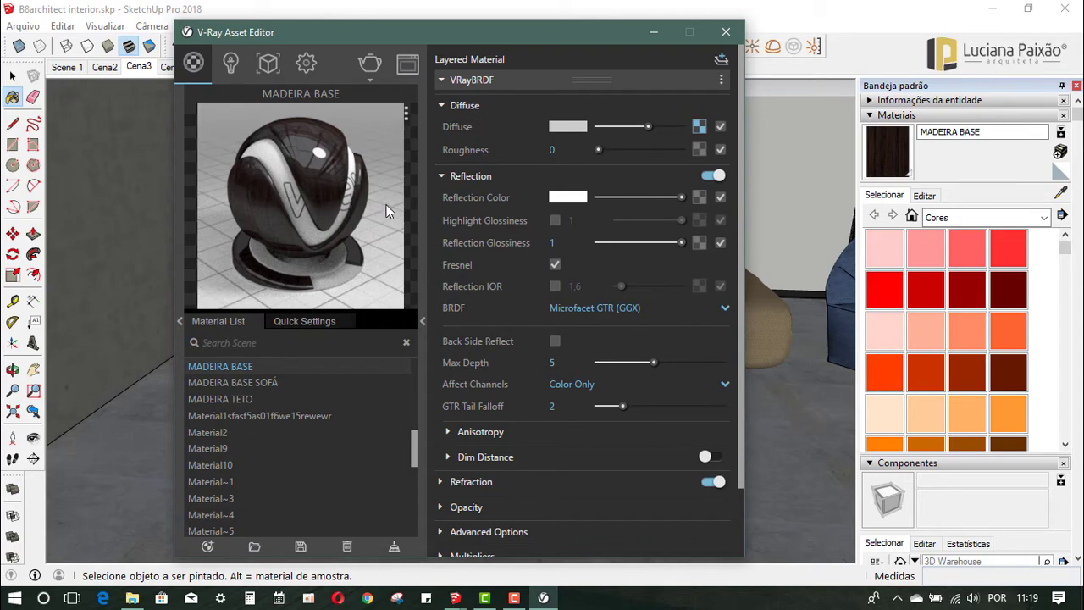
left_click_drag(682, 243, 648, 244)
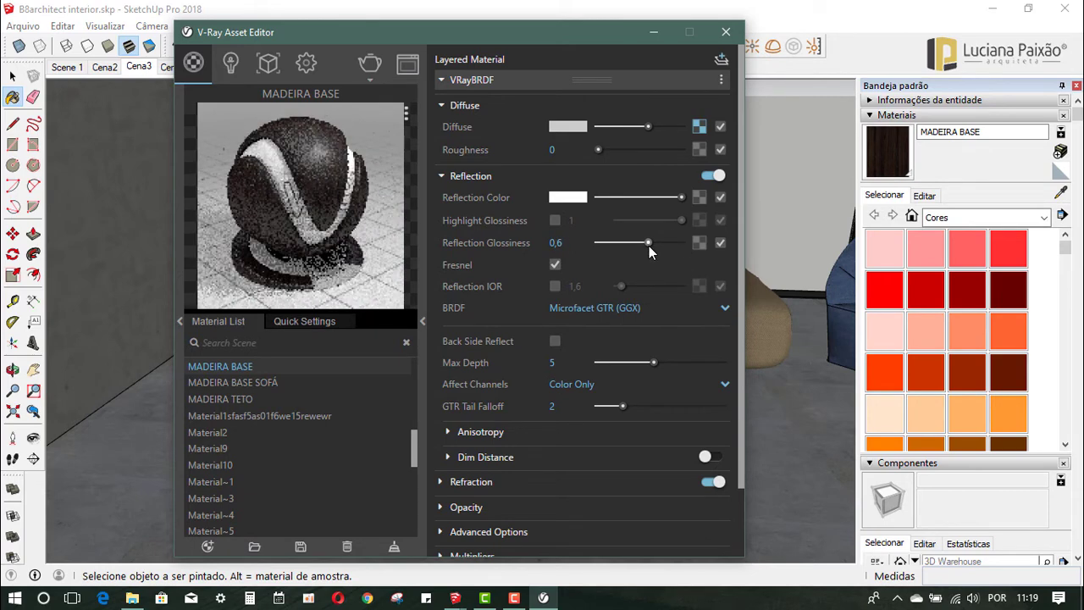
left_click(555, 264)
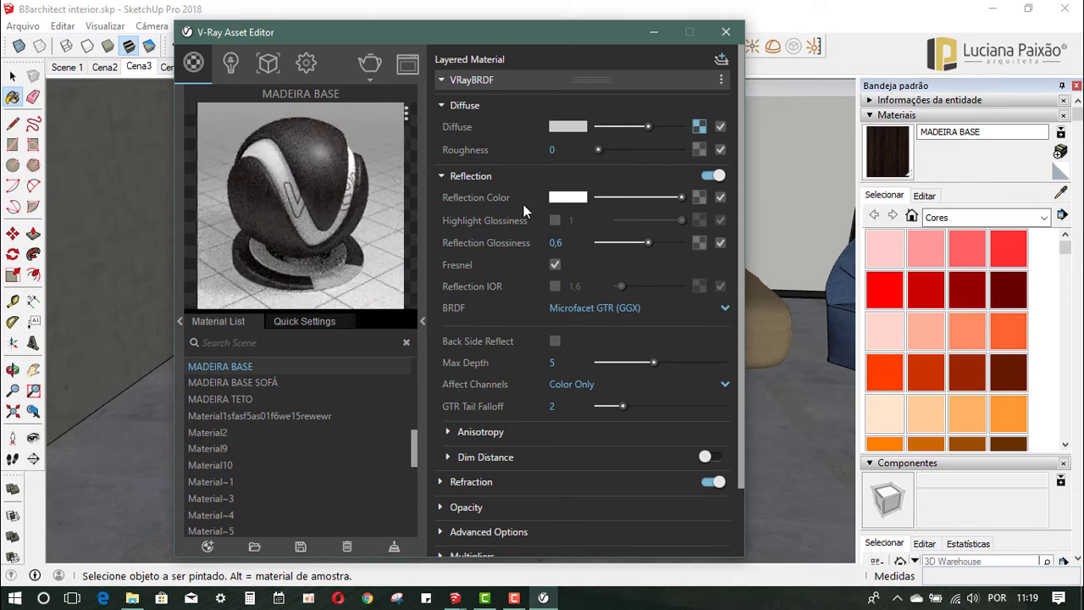
left_click(676, 198)
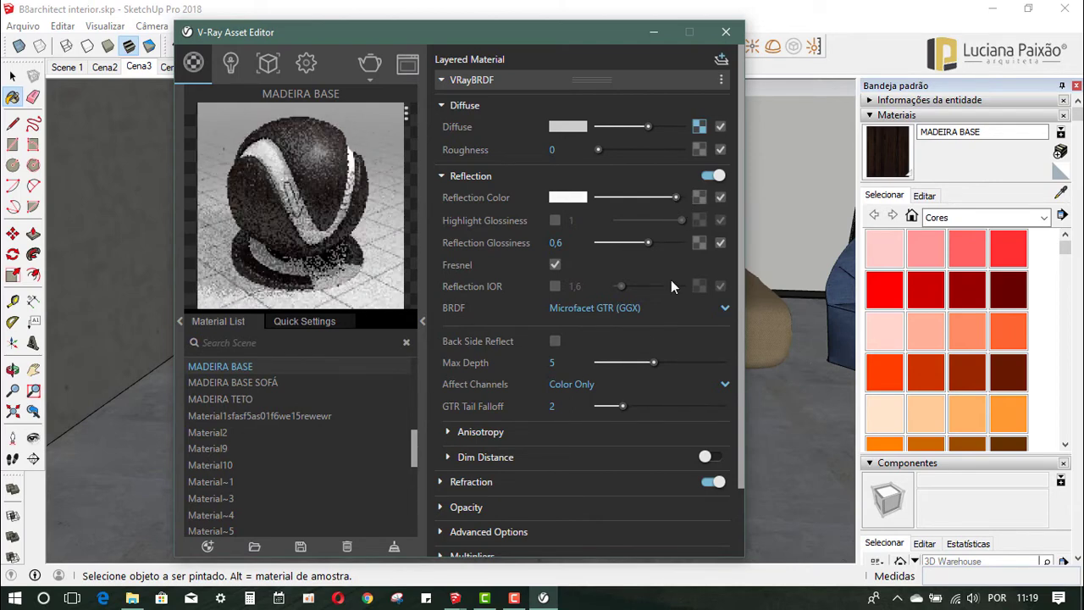
left_click(674, 198)
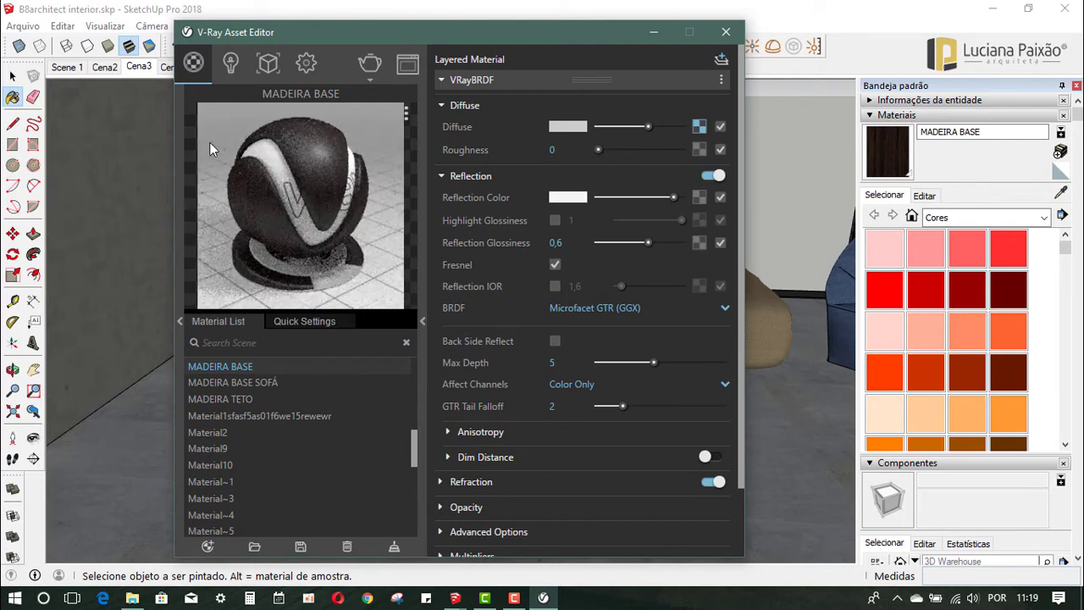
left_click_drag(401, 36, 364, 26)
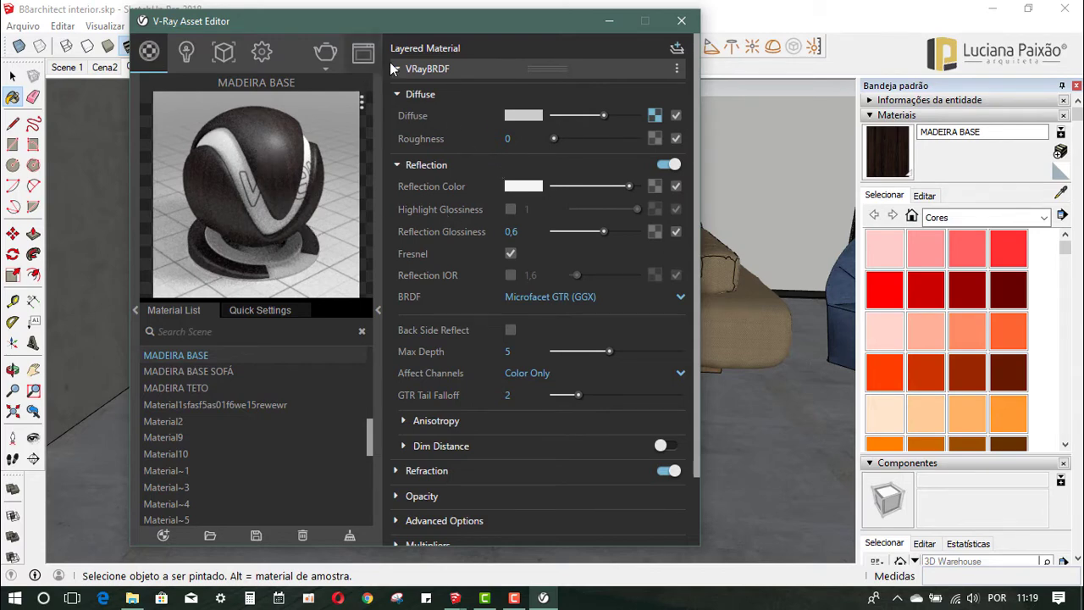
left_click(609, 22)
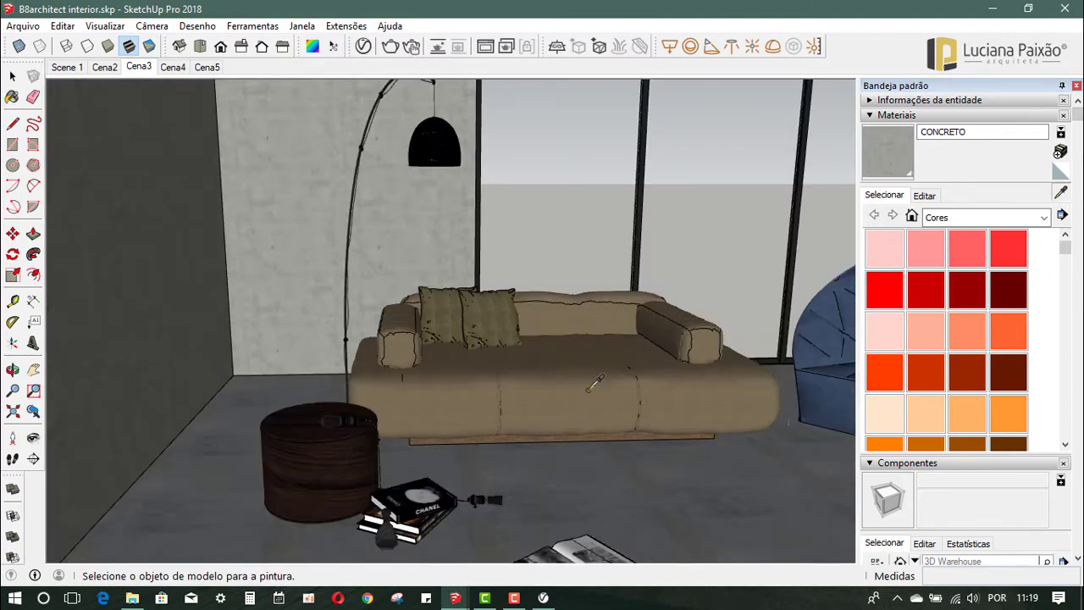
Step: Sample the white vase's VASO material and raise its Reflect Glossiness from 0,9 to 0,95
mouse_move(575, 373)
middle_mouse_down()
mouse_move(377, 341)
mouse_move(346, 375)
middle_mouse_up()
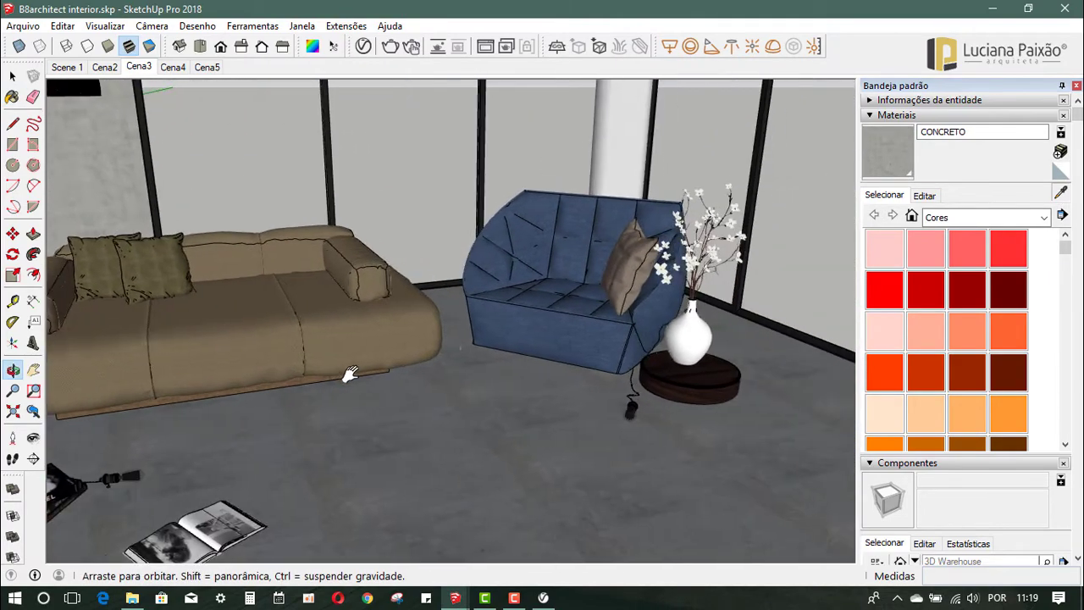
left_click(693, 322, "alt")
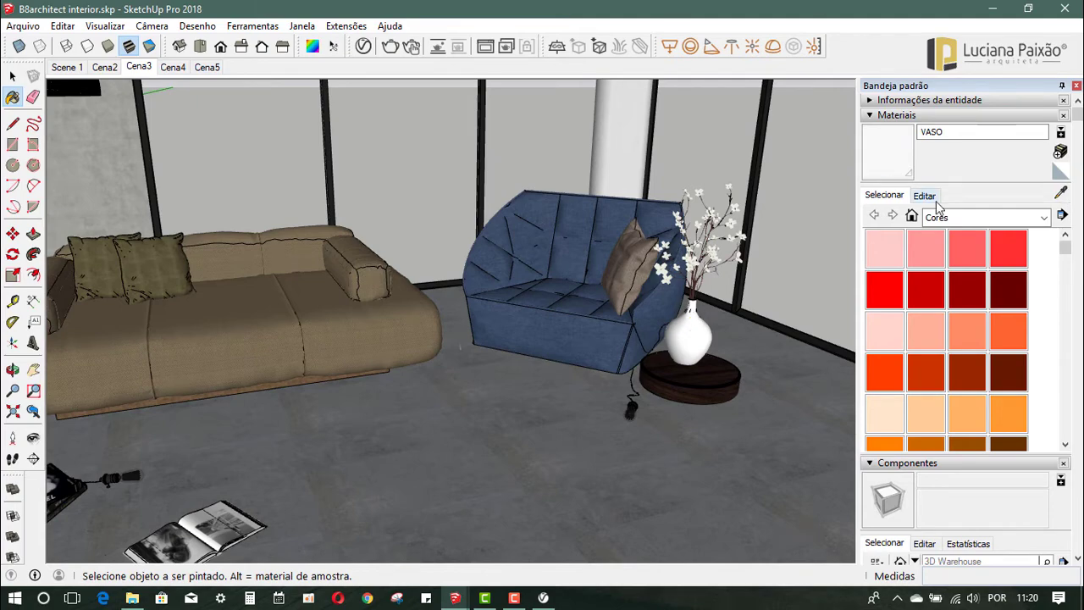
left_click(364, 47)
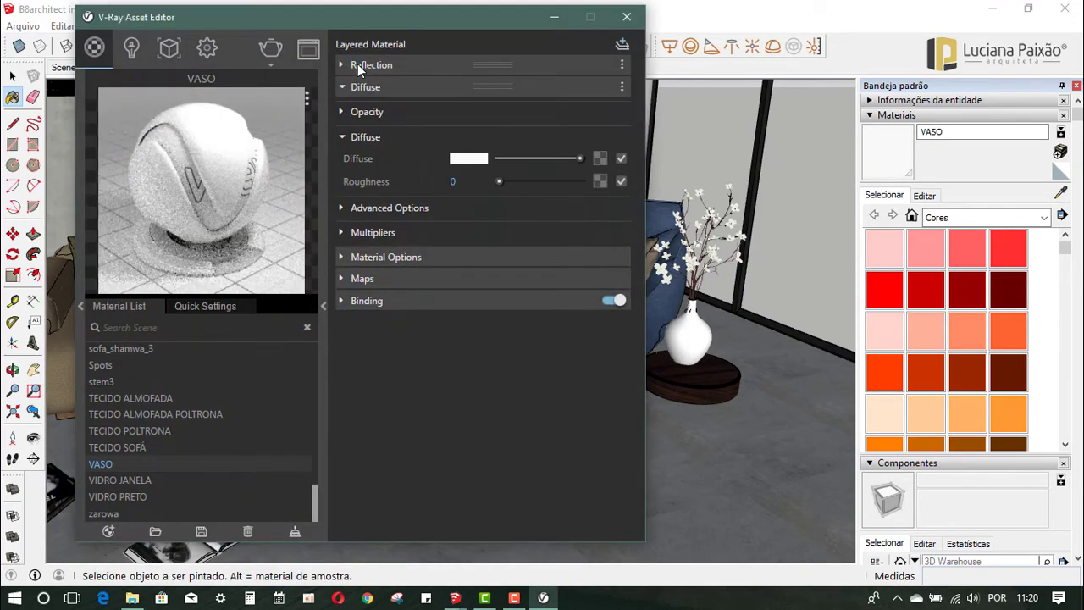
left_click(339, 89)
left_click(341, 66)
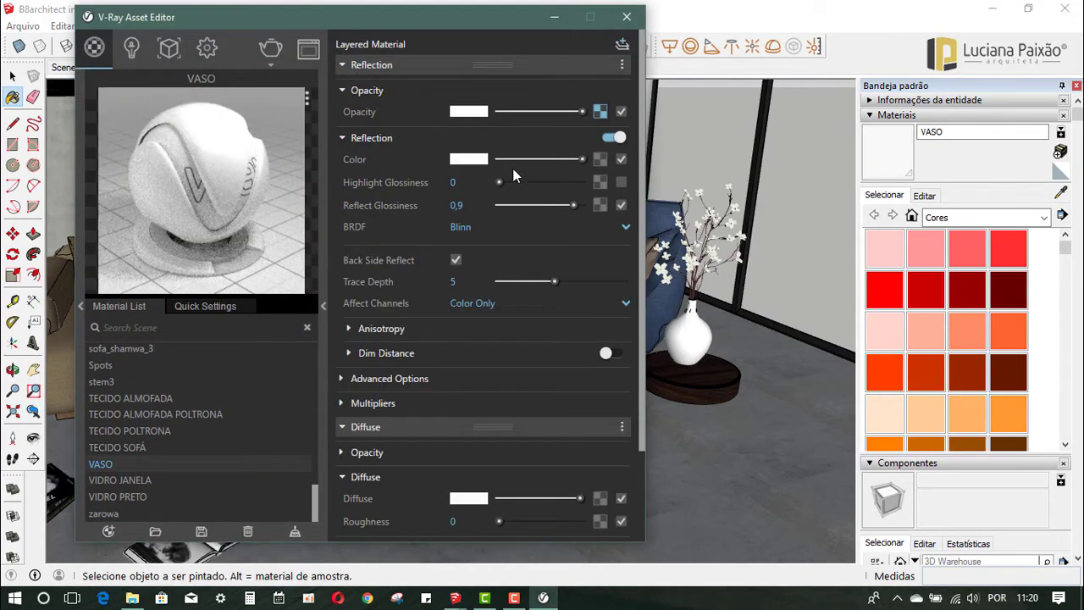
left_click_drag(575, 209, 577, 209)
left_click(578, 204)
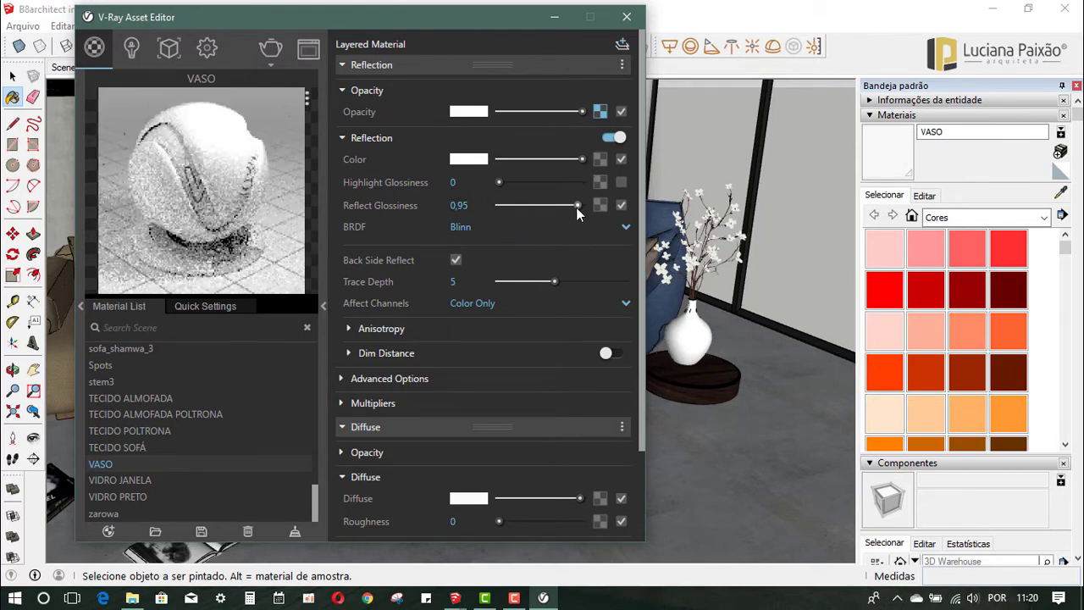
mouse_move(333, 18)
left_mouse_down()
mouse_move(433, 370)
mouse_move(426, 430)
left_mouse_up()
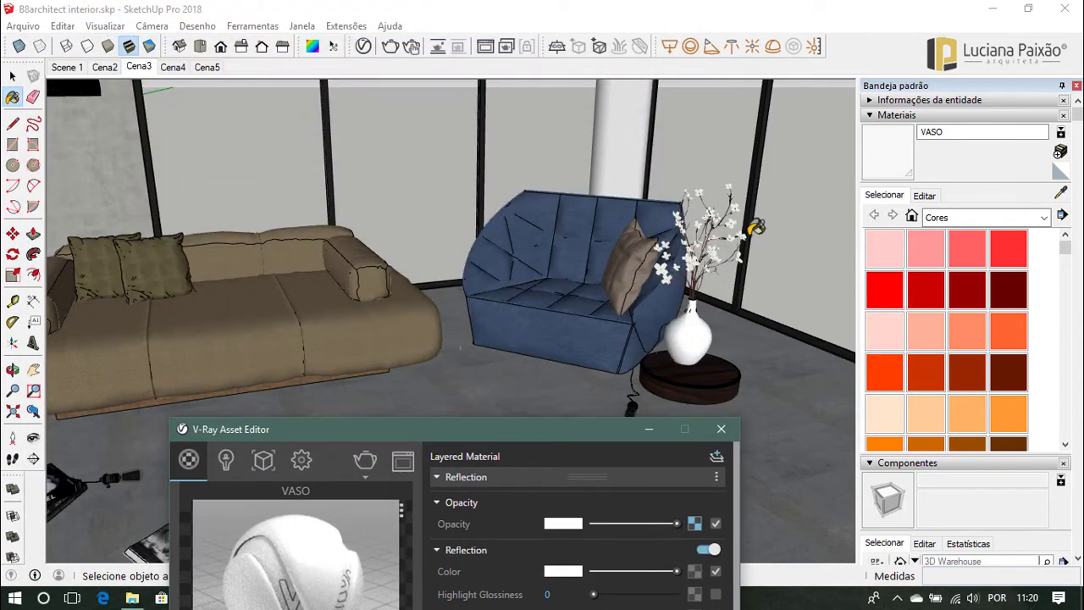
Step: Sample the flowers3 material, glance at its settings, and minimize the Asset Editor
left_click(1060, 193)
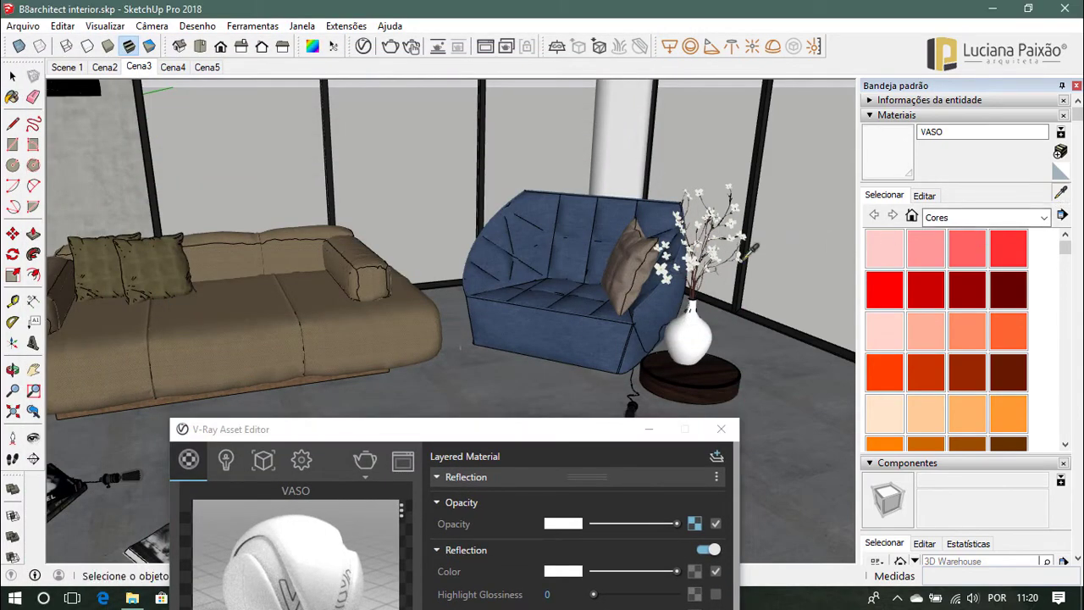
scroll(667, 271, "up", 2)
scroll(666, 272, "up", 4)
scroll(666, 272, "up", 3)
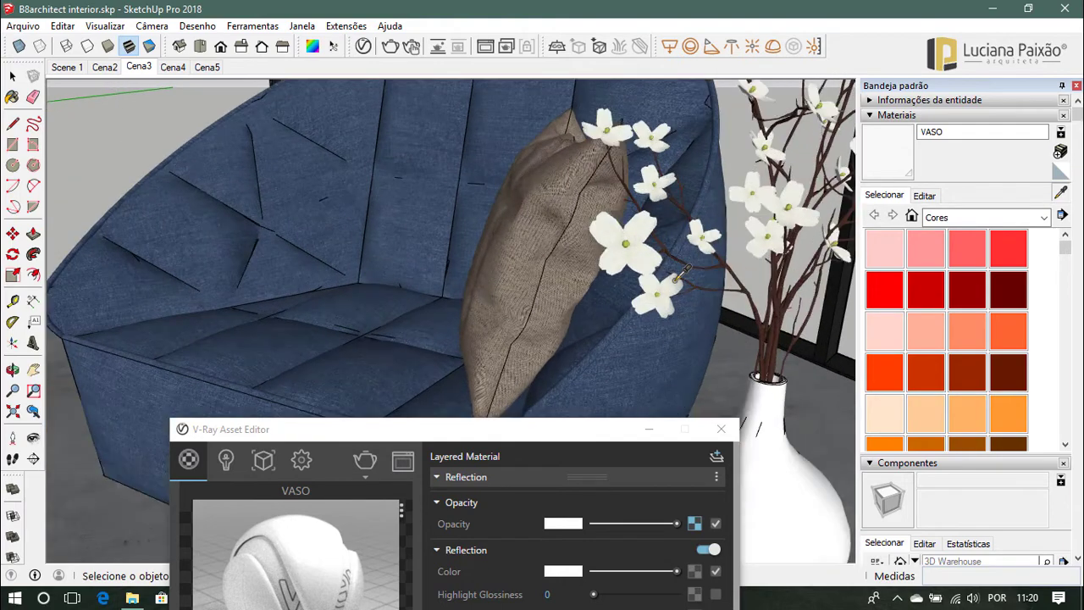
key("b")
left_click(626, 245, "alt")
mouse_move(605, 435)
left_mouse_down()
mouse_move(589, 119)
mouse_move(615, 59)
left_mouse_up()
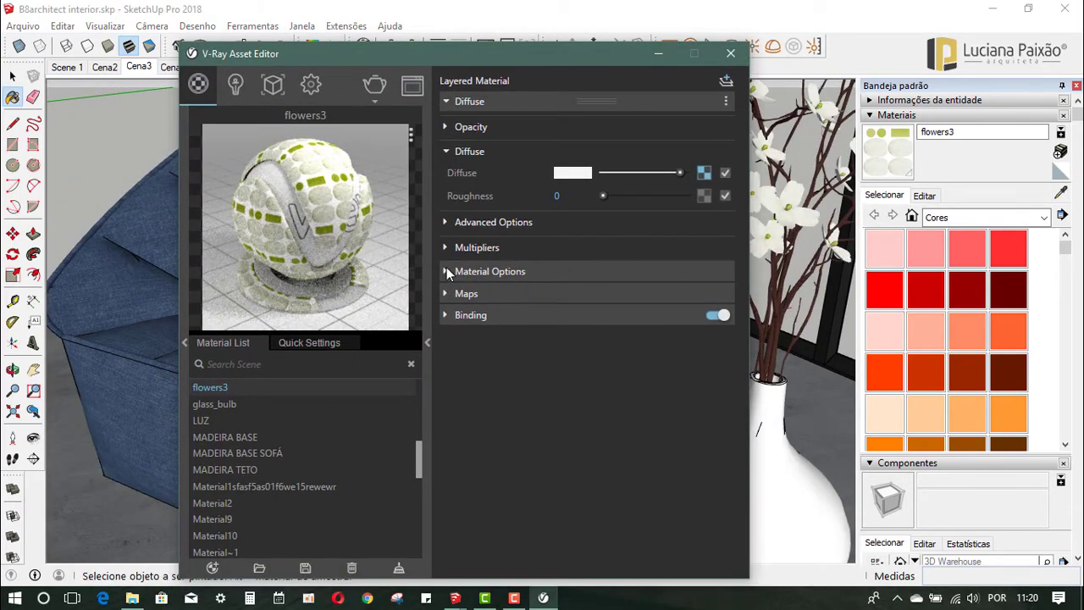
left_click(659, 55)
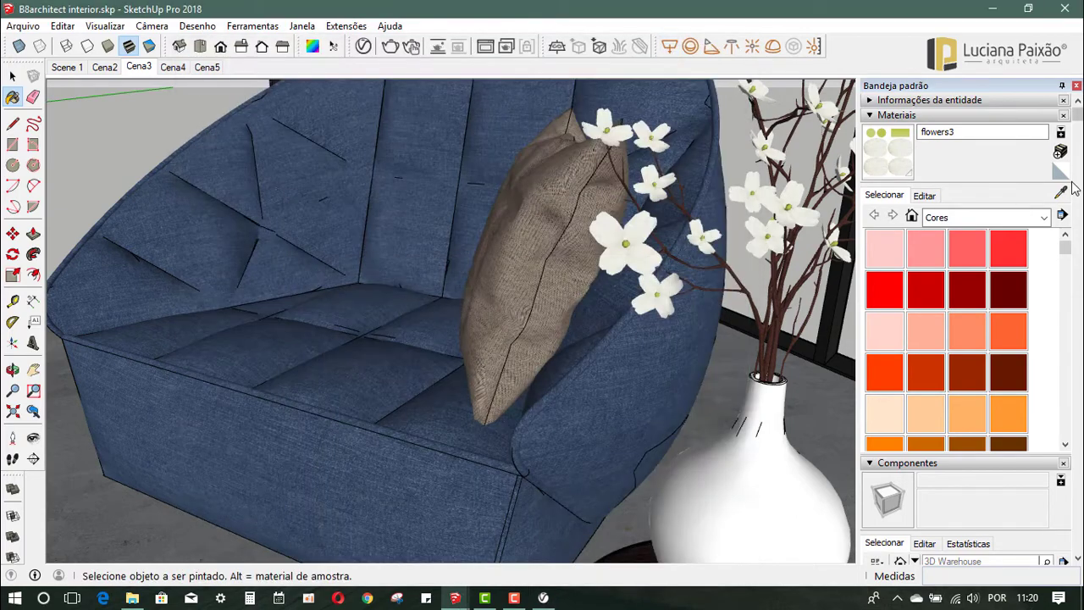
Step: Orbit back to the beige sofa and sample its TECIDO SOFÁ fabric material
middle_click_drag(525, 299, 646, 303)
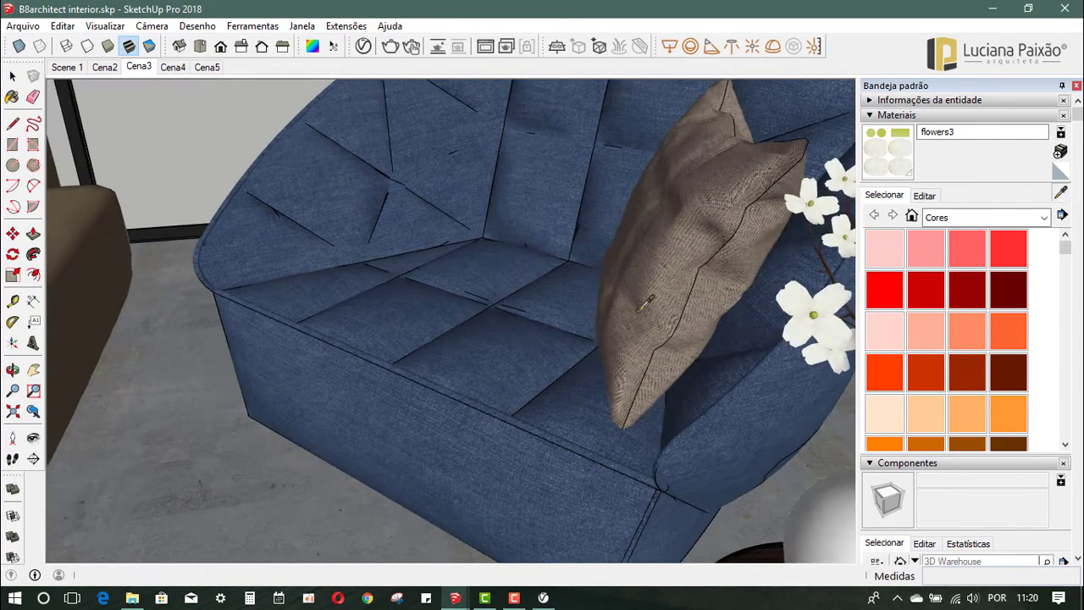
scroll(646, 303, "down", 1)
scroll(646, 303, "down", 4)
mouse_move(479, 289)
middle_mouse_down()
mouse_move(571, 305)
mouse_move(626, 288)
mouse_move(588, 285)
mouse_move(576, 265)
mouse_move(587, 206)
middle_mouse_up()
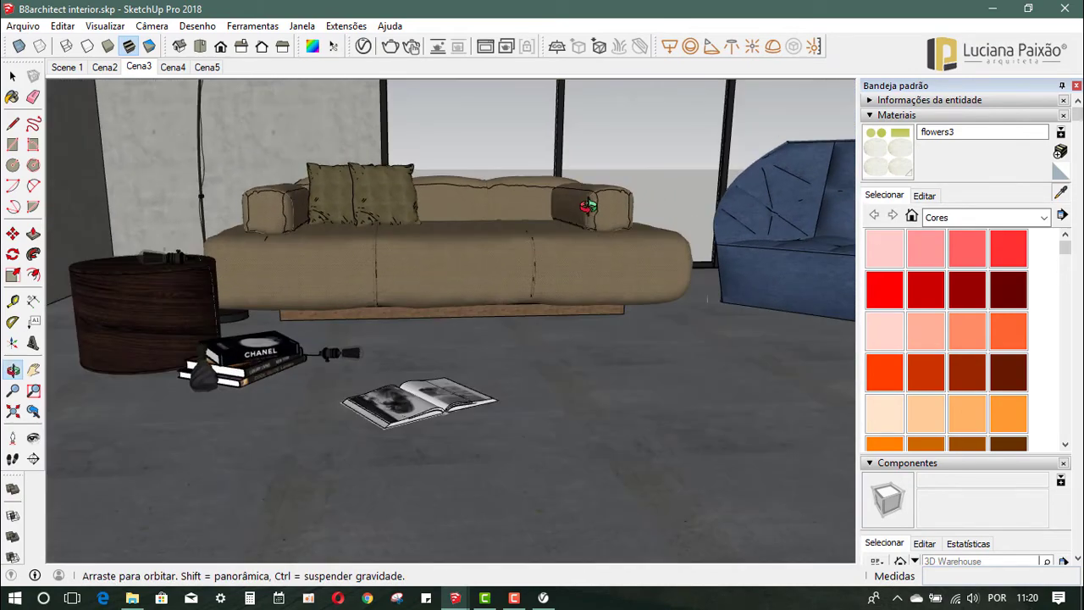
key("b")
left_click(464, 247, "alt")
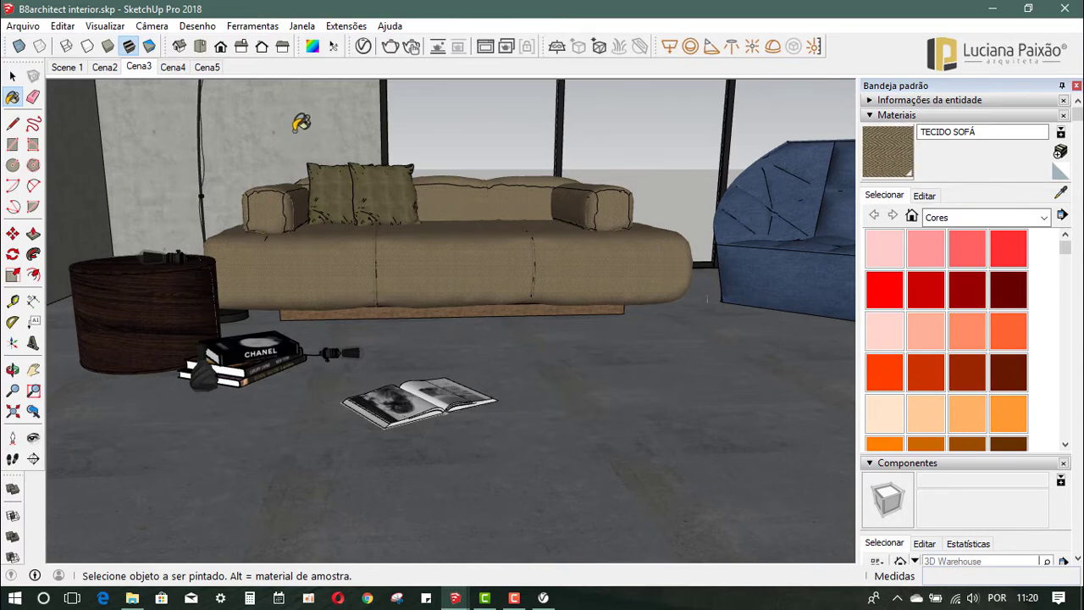
Step: Open TECIDO SOFÁ's V-Ray settings and keep its reflection colour black after testing brighter values
left_click(362, 48)
left_click_drag(362, 52, 290, 22)
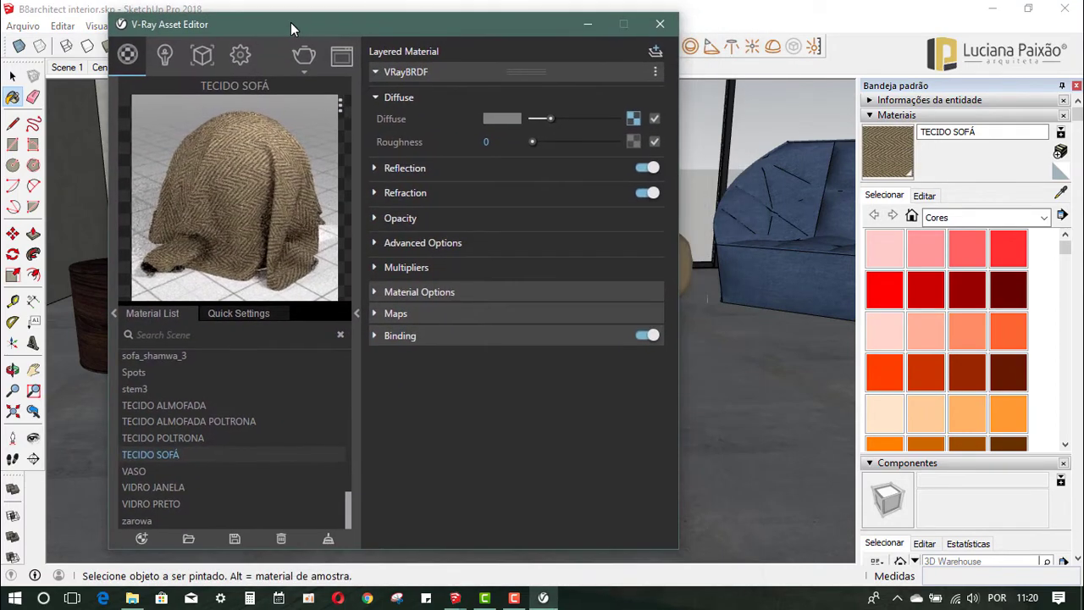
left_click(1005, 136)
left_click(980, 134)
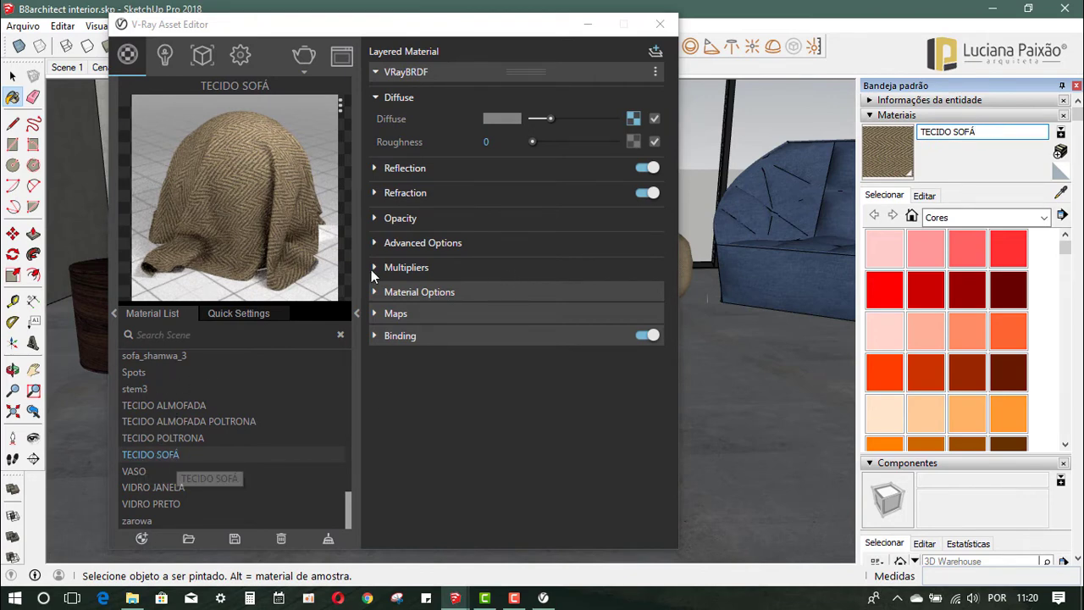
left_click_drag(420, 27, 355, 29)
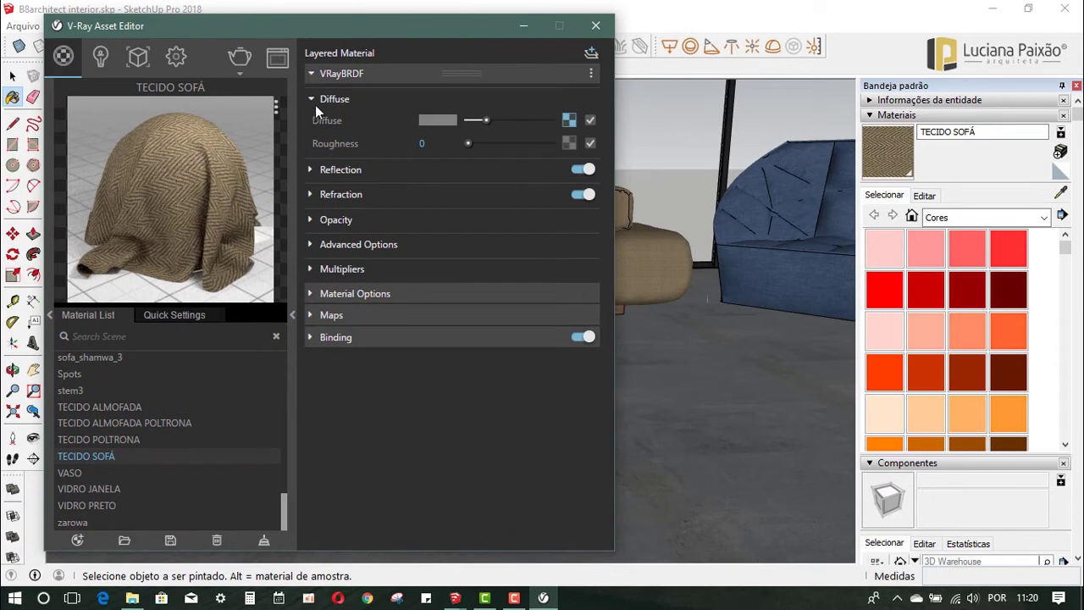
left_click(310, 170)
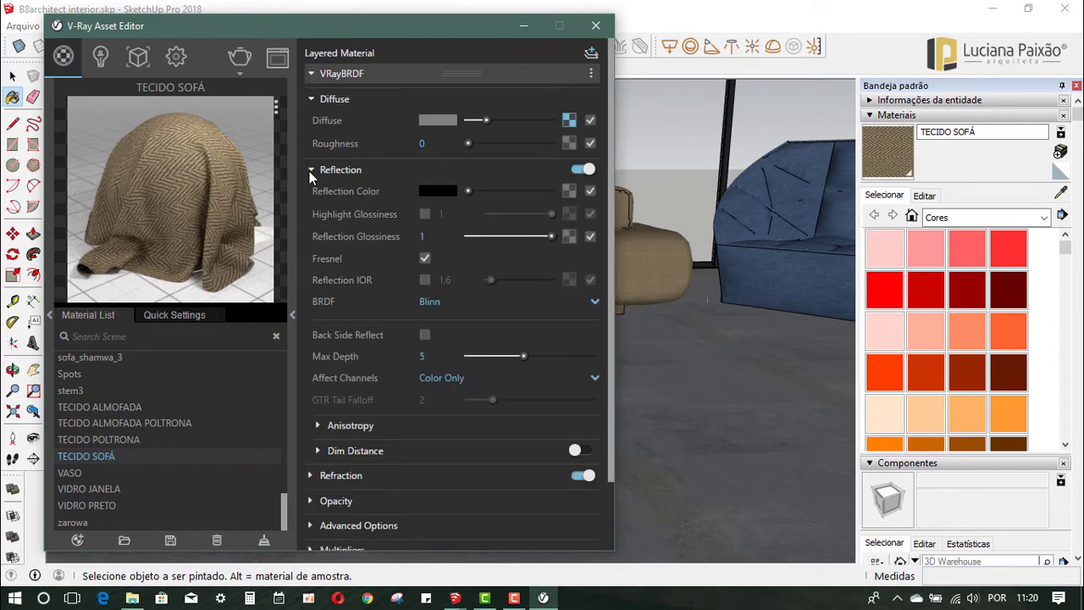
left_click(582, 170)
left_click(584, 168)
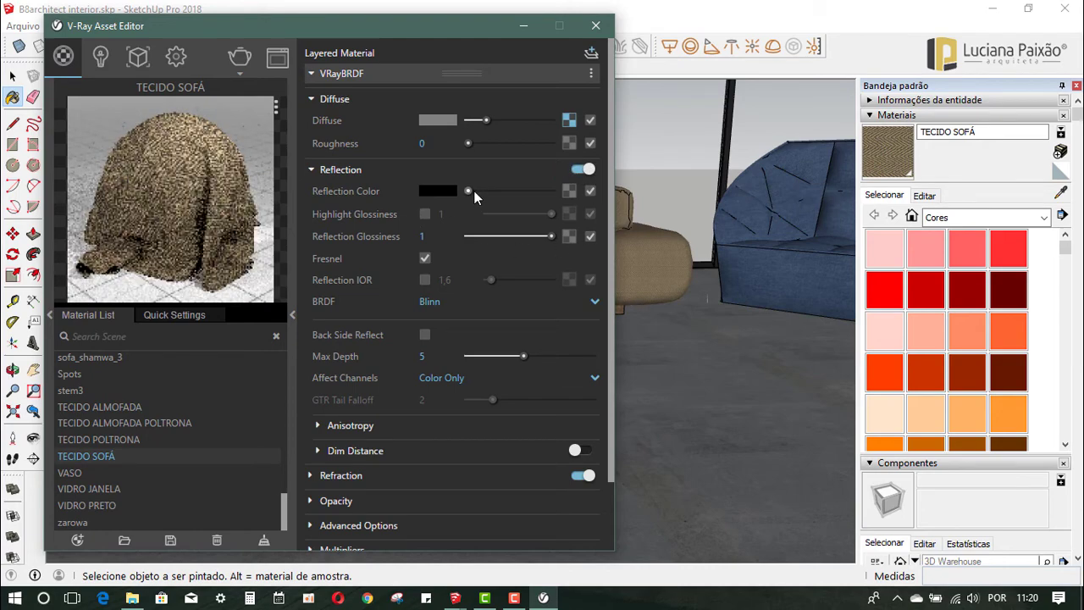
left_click_drag(473, 191, 429, 194)
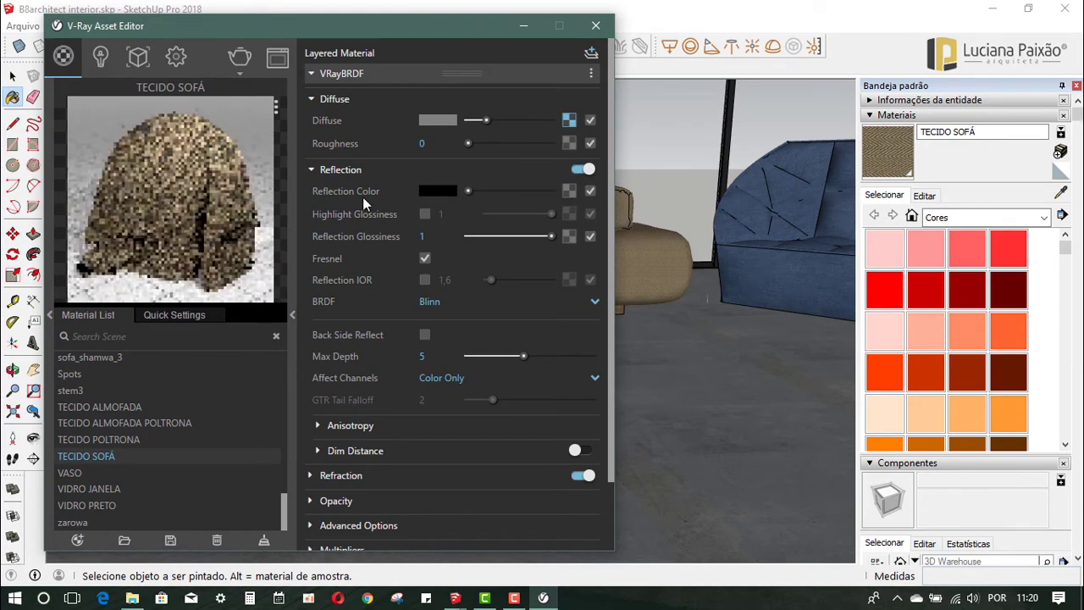
left_click_drag(480, 194, 461, 206)
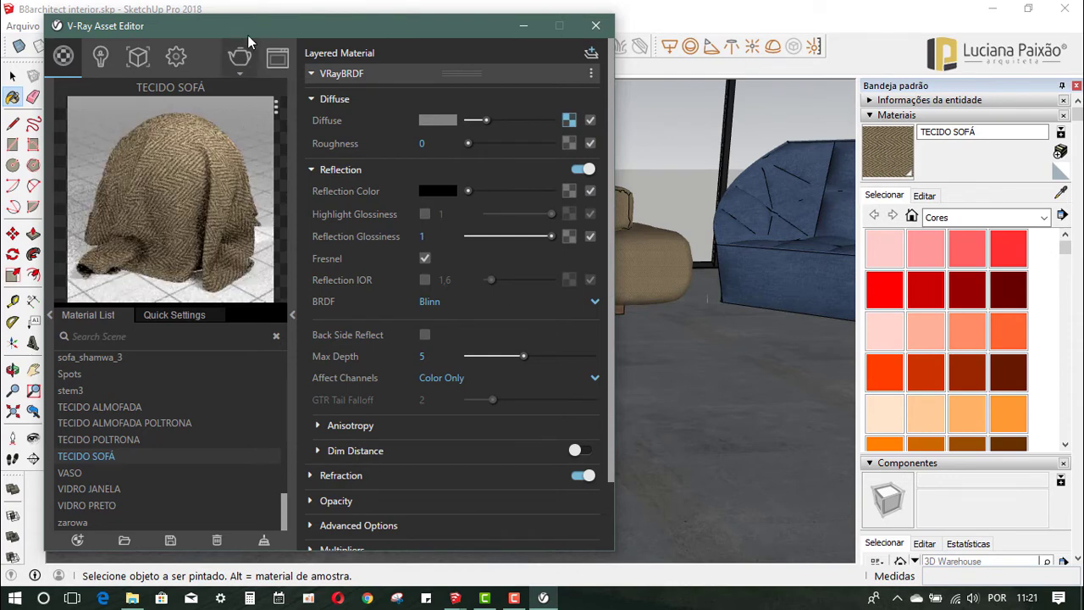
Step: Expand the fabric's Maps section to show Bump/Normal Mapping settings
left_click_drag(247, 27, 251, 13)
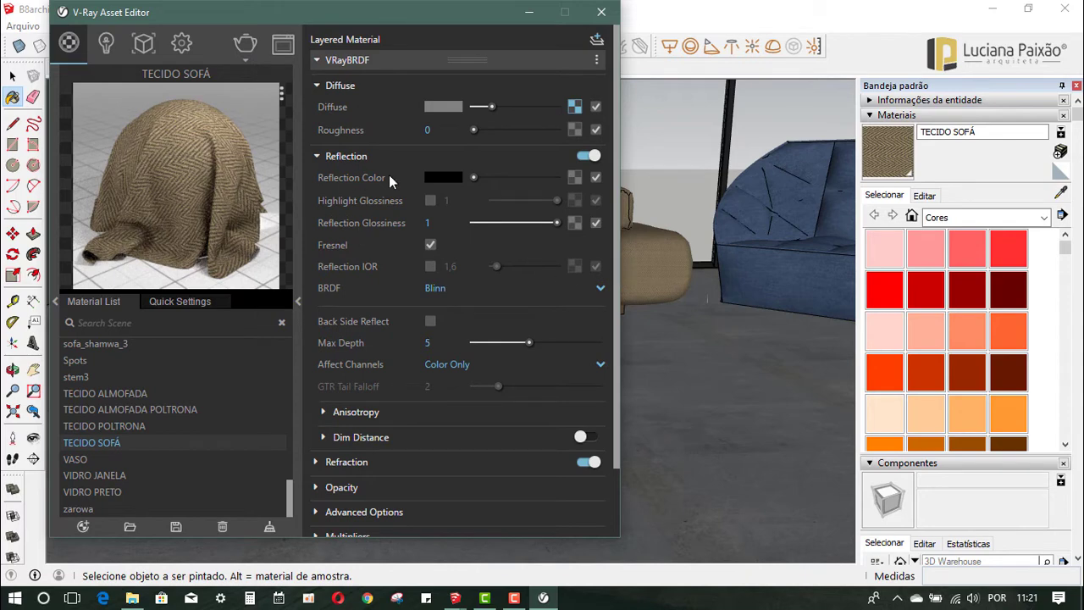
scroll(618, 254, "down", 2)
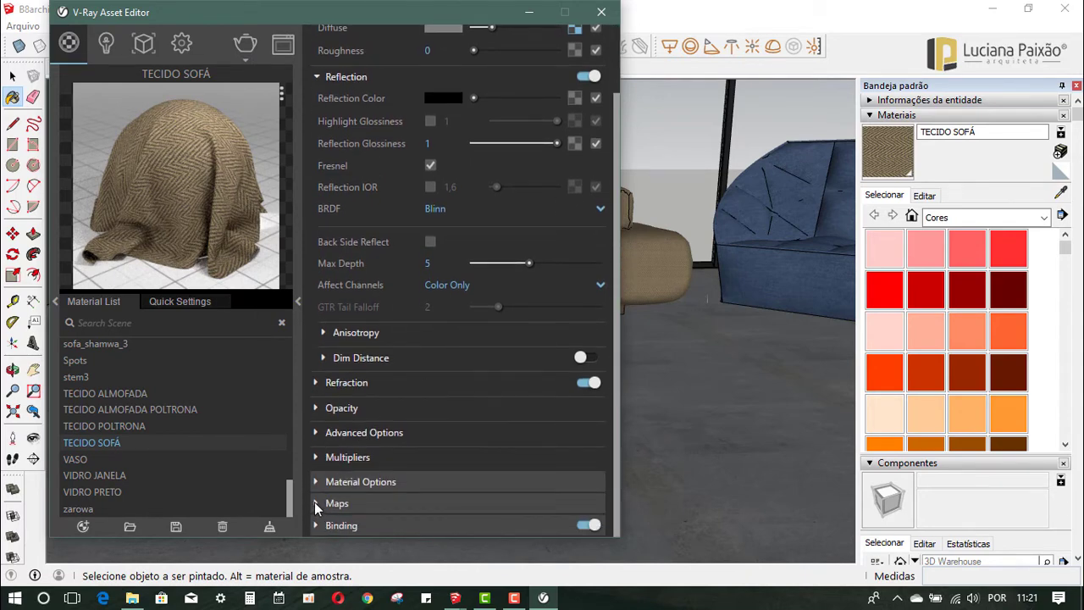
left_click(315, 502)
scroll(392, 449, "down", 2)
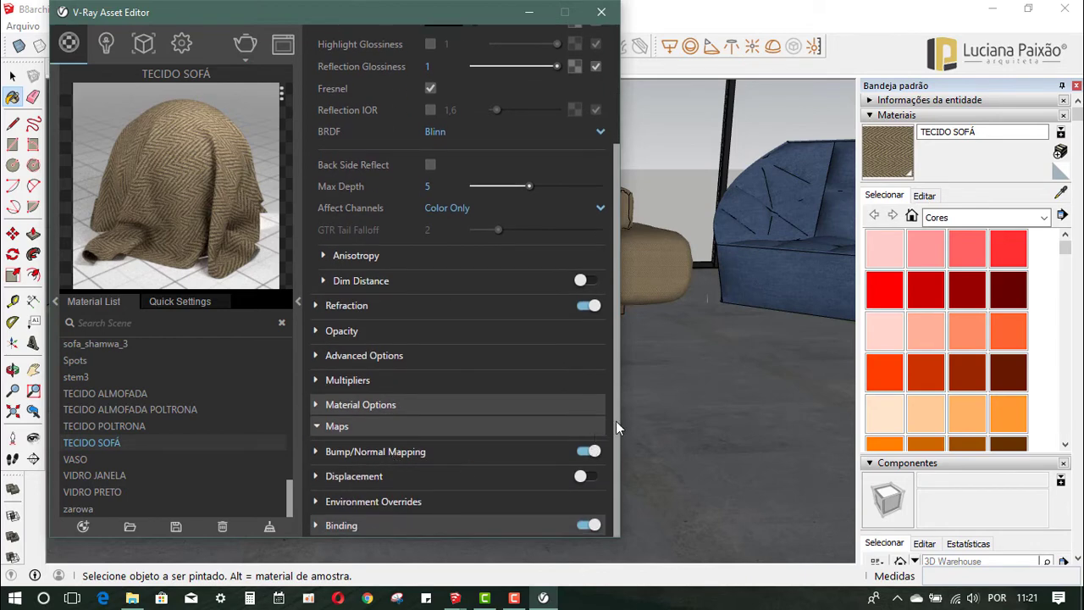
left_click(324, 456)
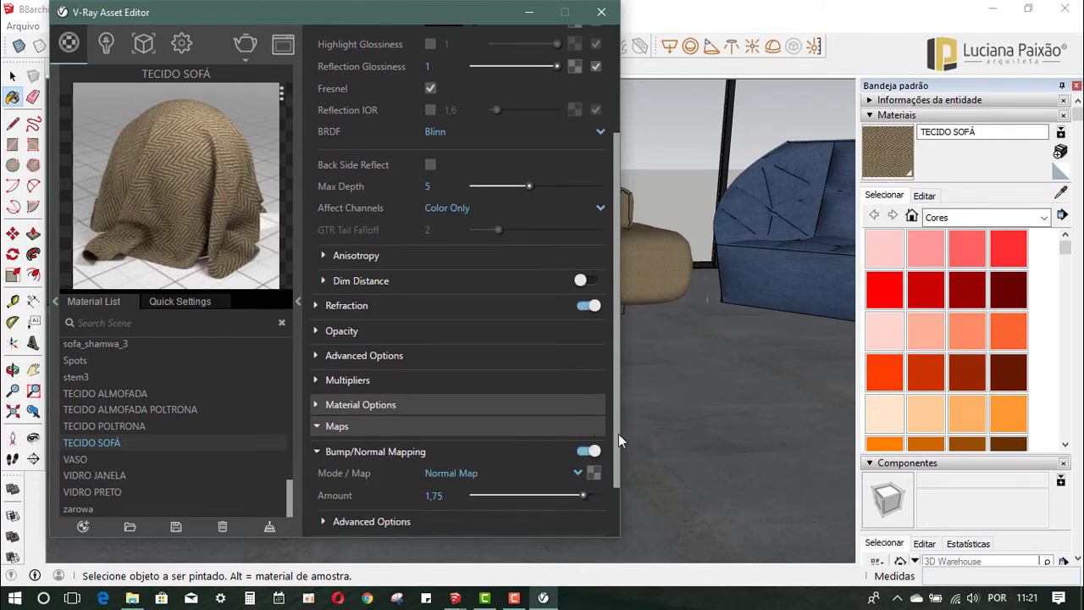
scroll(474, 434, "down", 2)
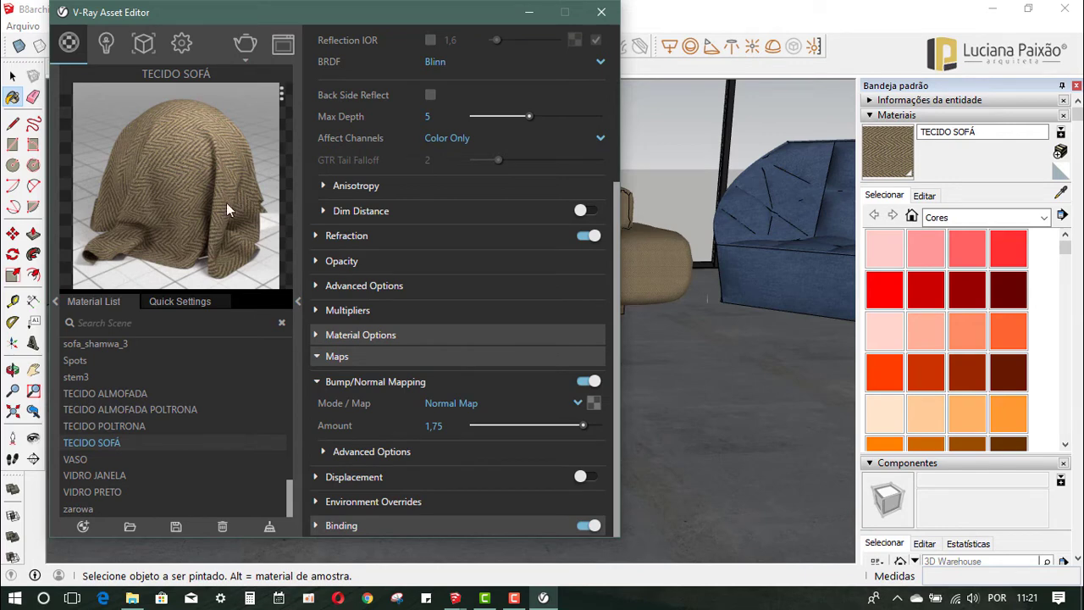
Step: Load Wool_D_NM.jpg as a bitmap in the sofa fabric's Normal Map slot
left_click(593, 403)
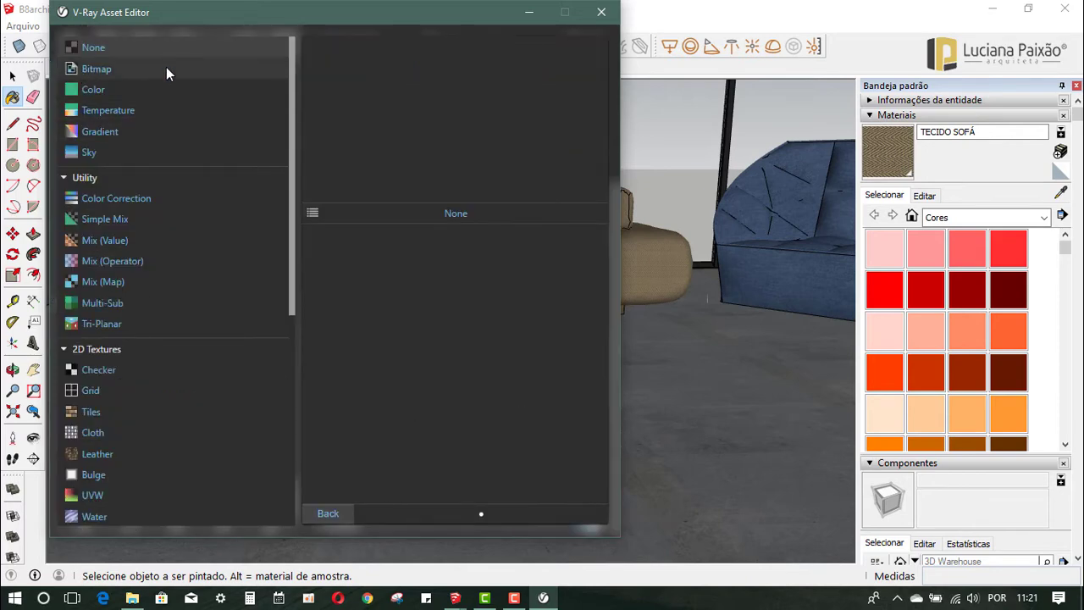
left_click(107, 74)
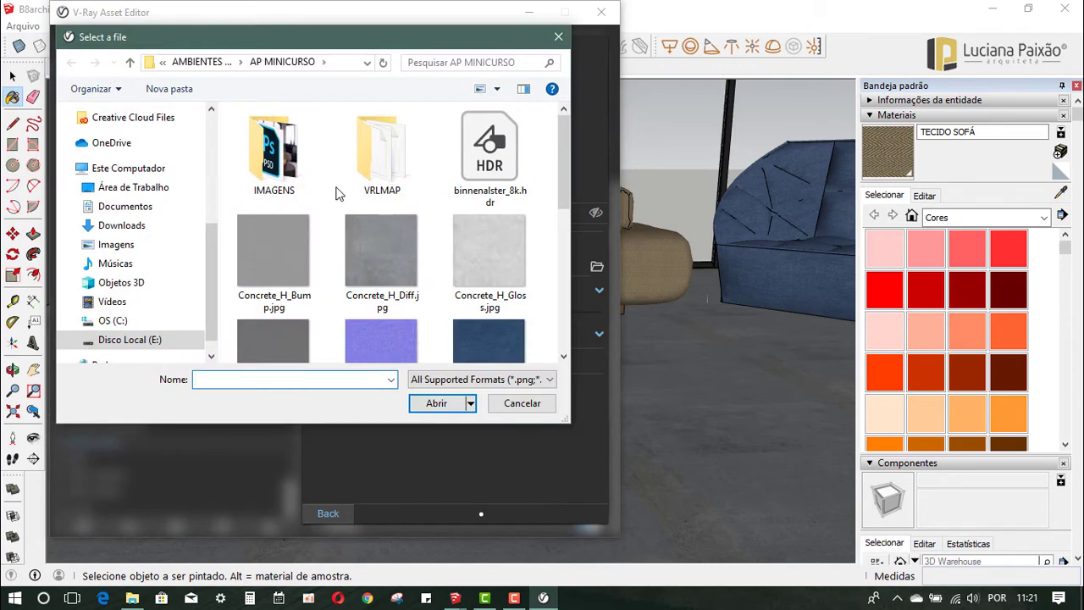
left_click_drag(556, 199, 558, 351)
left_click(485, 295)
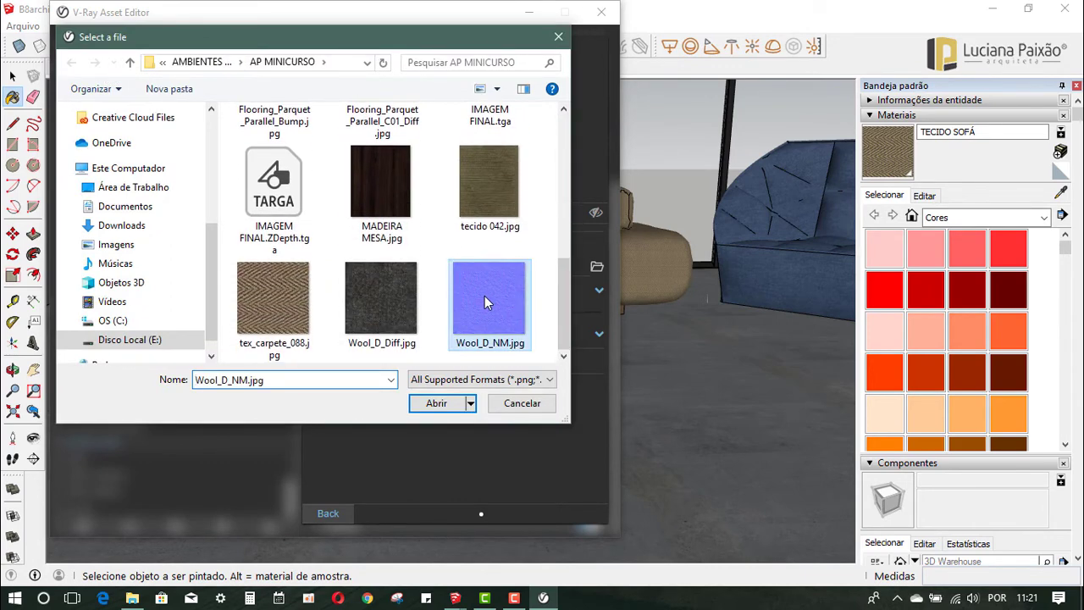
left_click(439, 404)
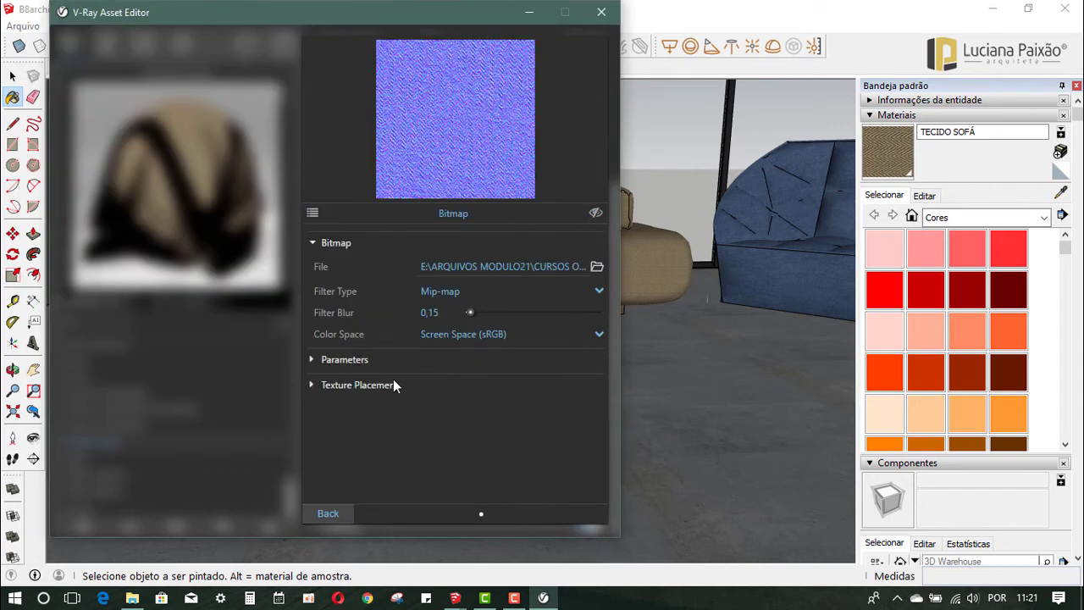
Step: Set the normal map bitmap to No Filter with a custom gamma curve of 1
left_click(436, 291)
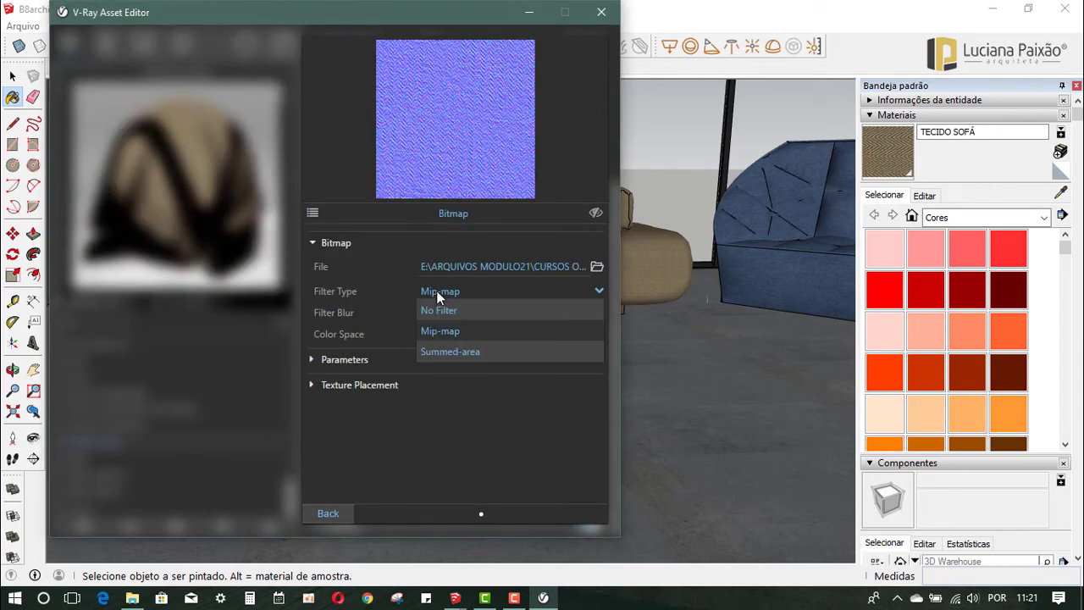
left_click(447, 310)
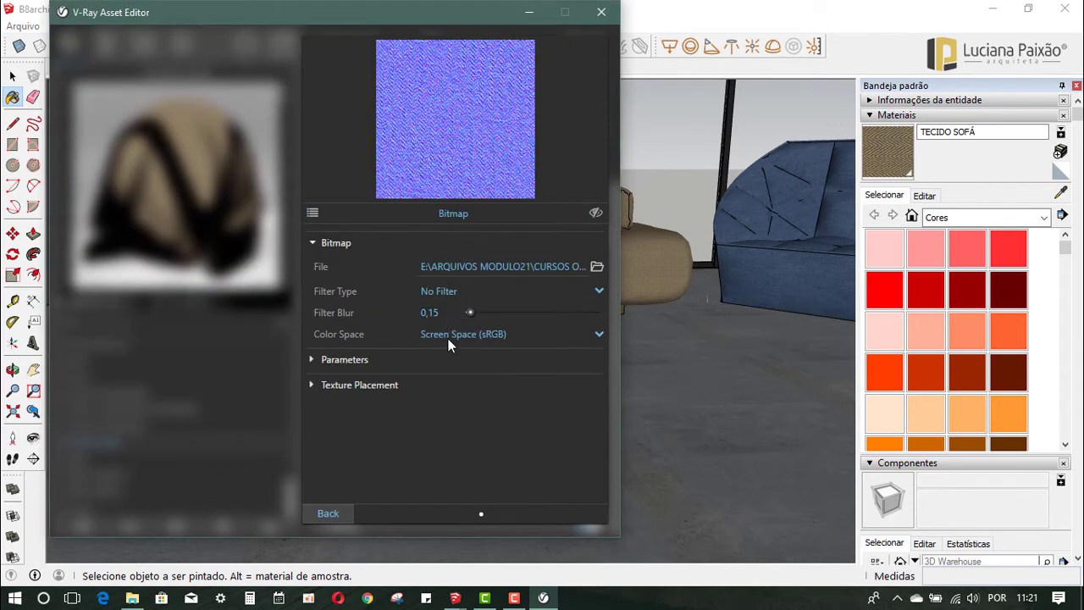
left_click(449, 341)
left_click(469, 396)
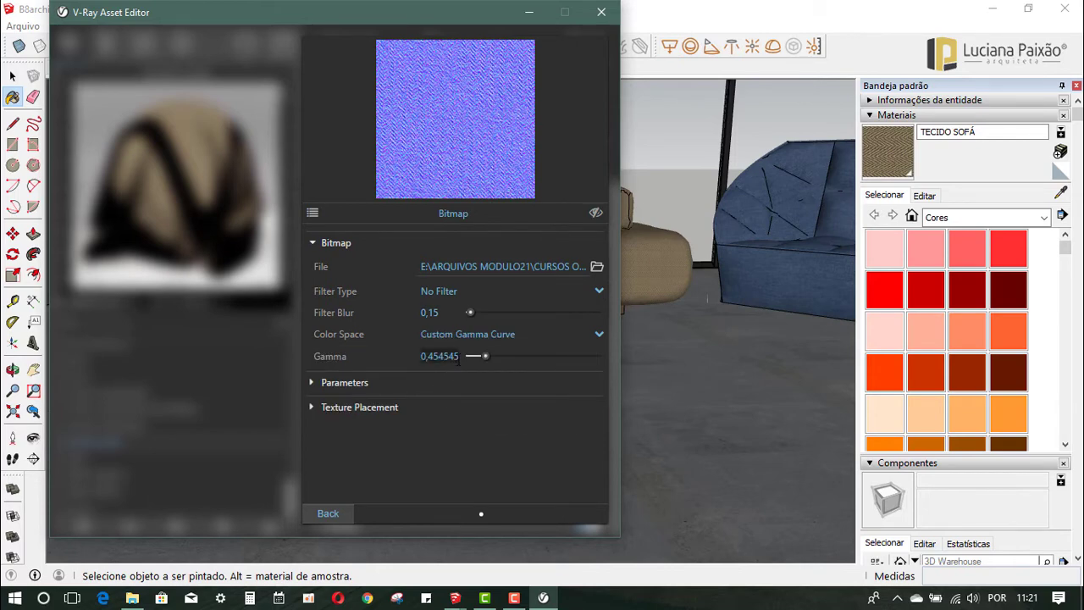
double_click(458, 357)
type("145")
key("BackSpace")
key("BackSpace")
key("Return")
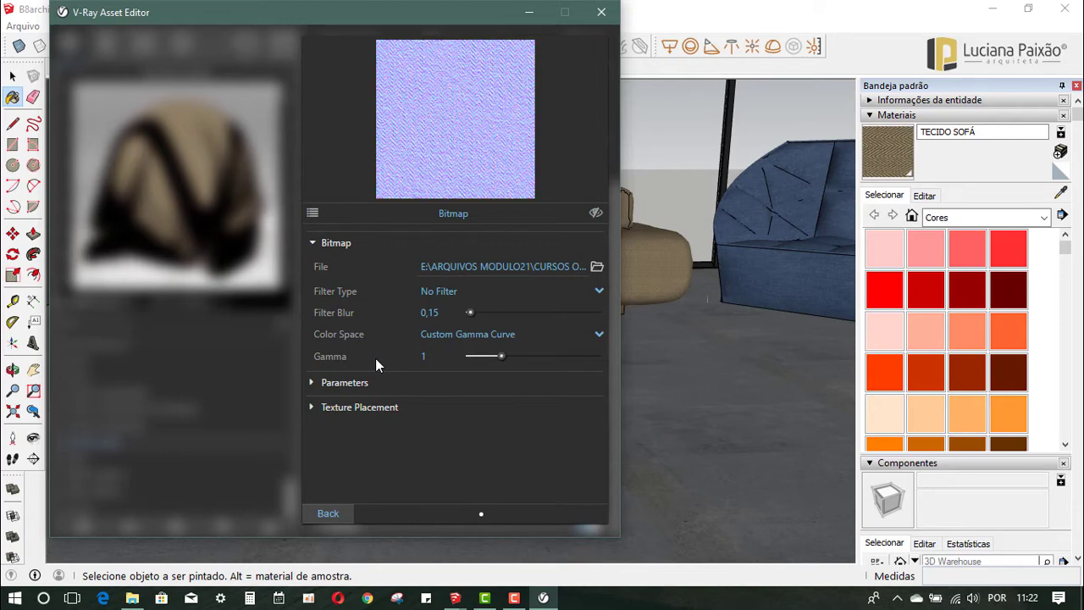
Step: Set the normal map Amount to 1,4 and collapse the Maps section
left_click(337, 514)
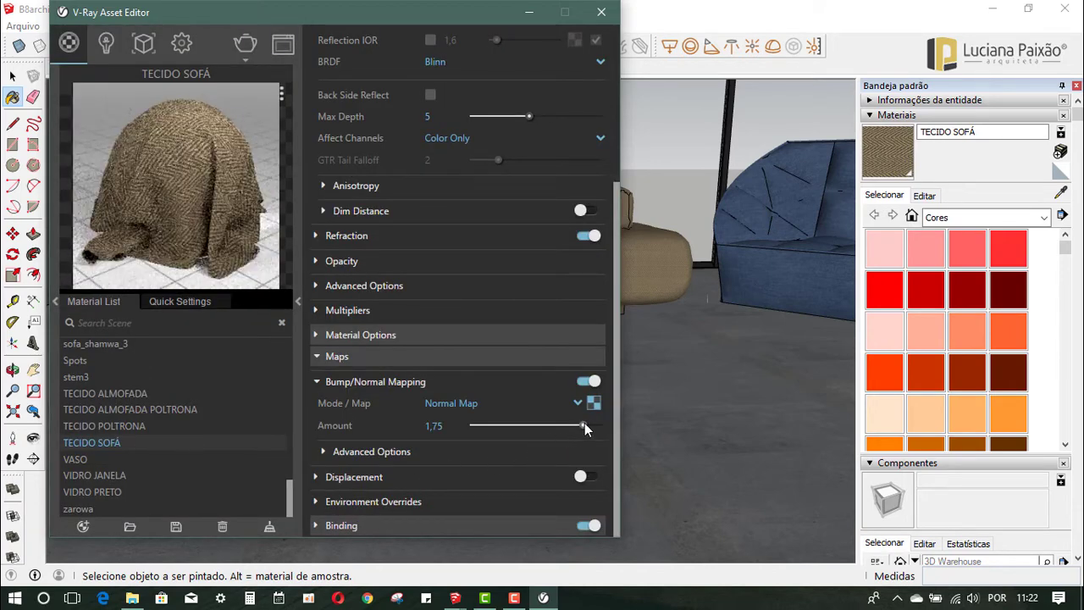
left_click_drag(582, 425, 480, 427)
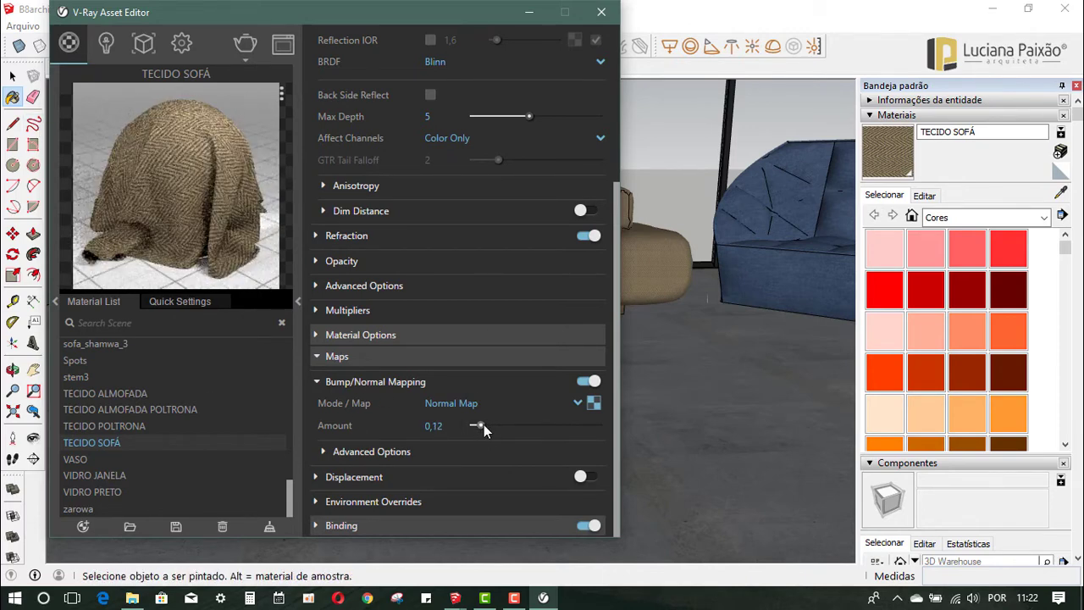
mouse_move(481, 426)
left_mouse_down()
mouse_move(585, 429)
mouse_move(561, 428)
left_mouse_up()
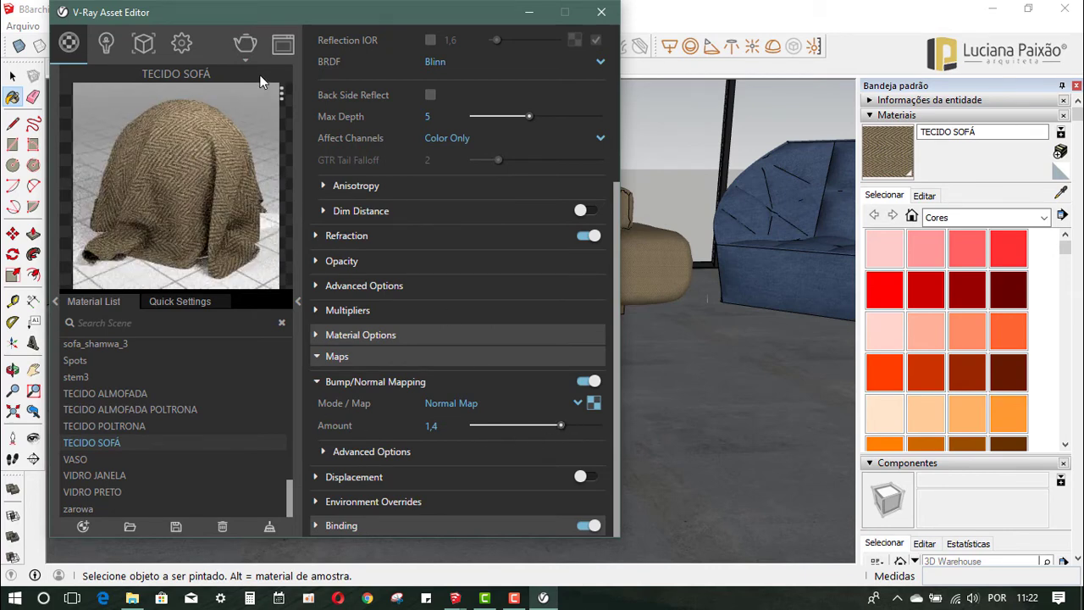
left_click(316, 356)
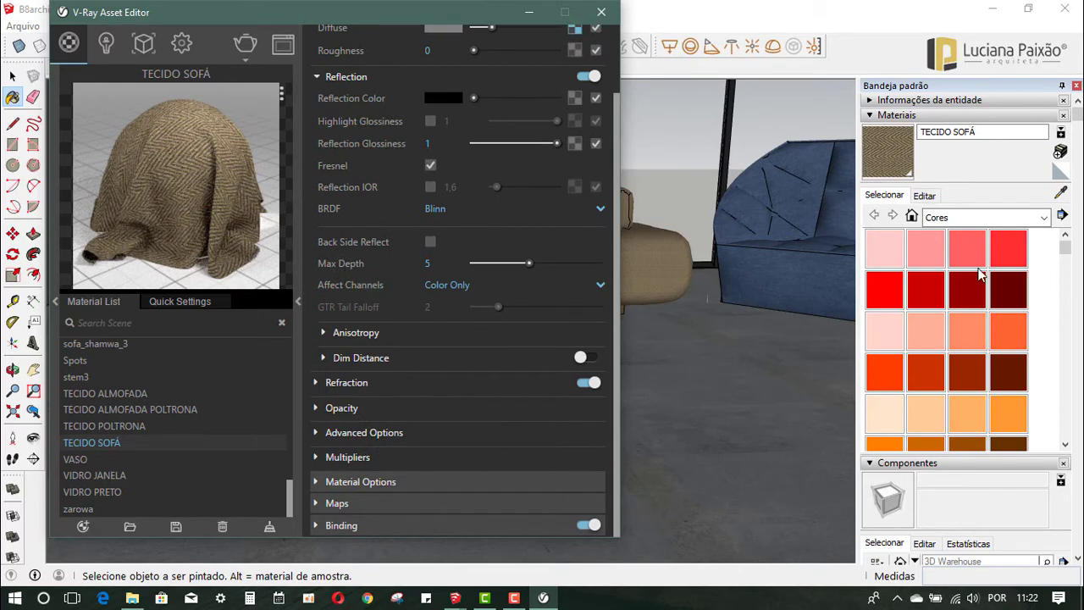
left_click(1061, 194)
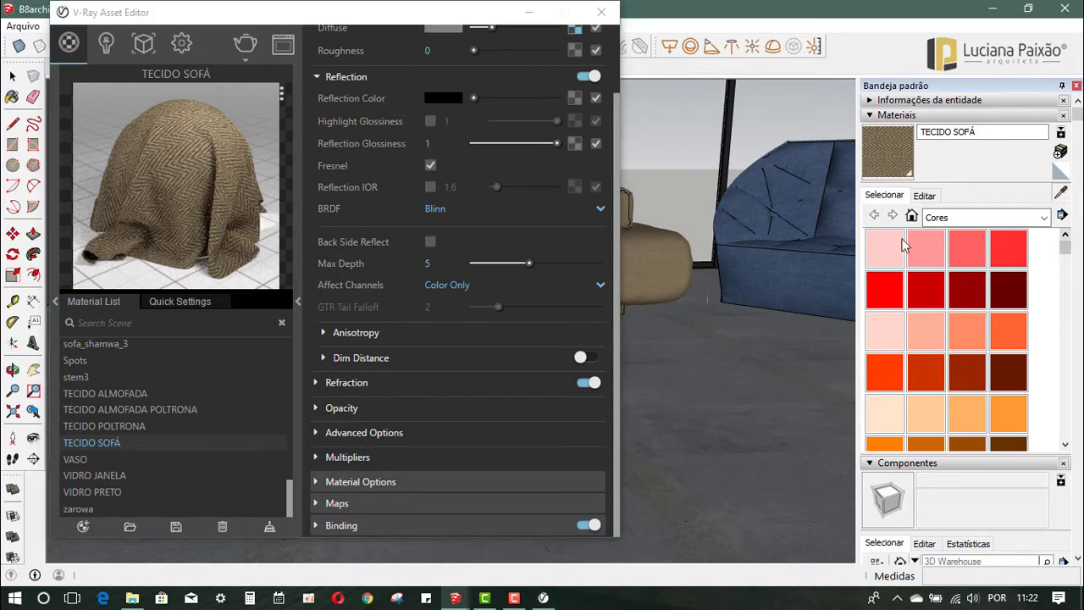
Step: Sample the armchair's TECIDO POLTRONA fabric and return its reflection colour to black after testing white
left_click(750, 214)
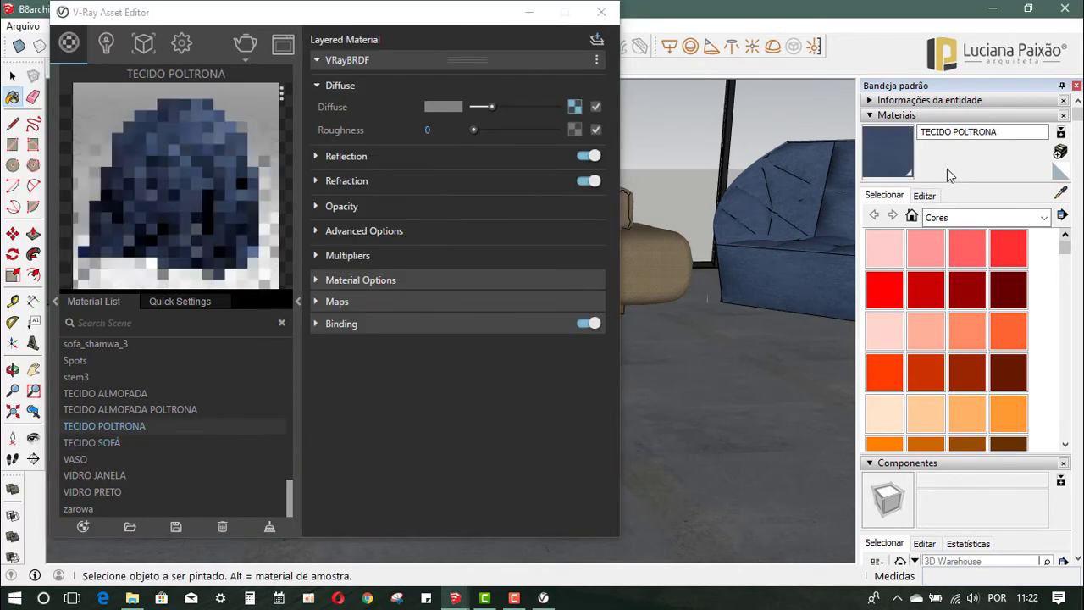
left_click(317, 156)
left_click_drag(471, 178, 552, 182)
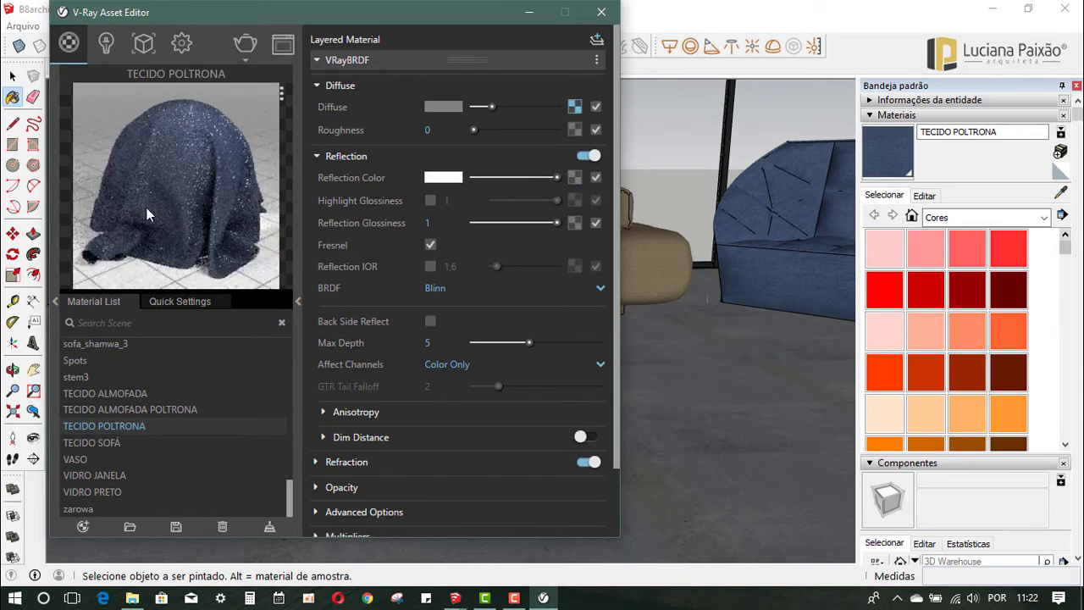
left_click_drag(557, 179, 423, 178)
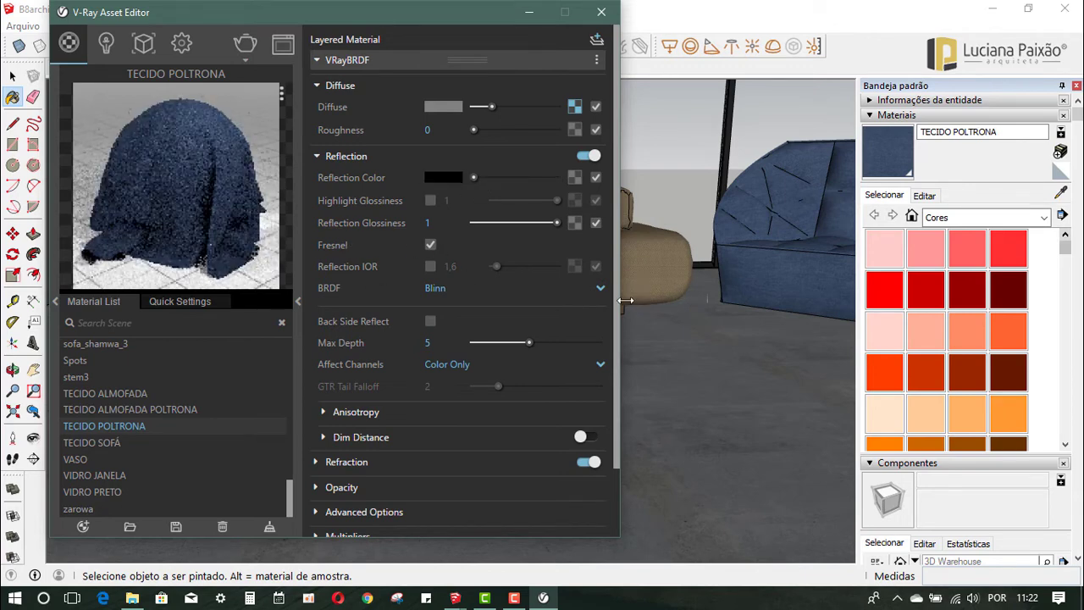
Step: Expand the armchair fabric's Maps section to show Bump/Normal Mapping settings
scroll(615, 348, "down", 3)
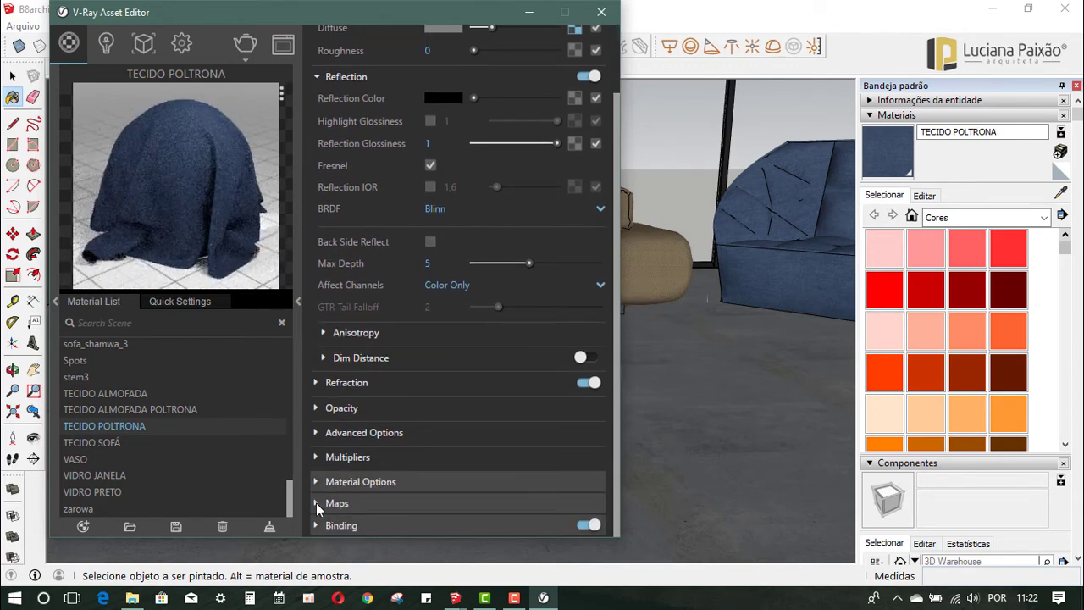
left_click(316, 502)
scroll(350, 458, "down", 3)
left_click(353, 453)
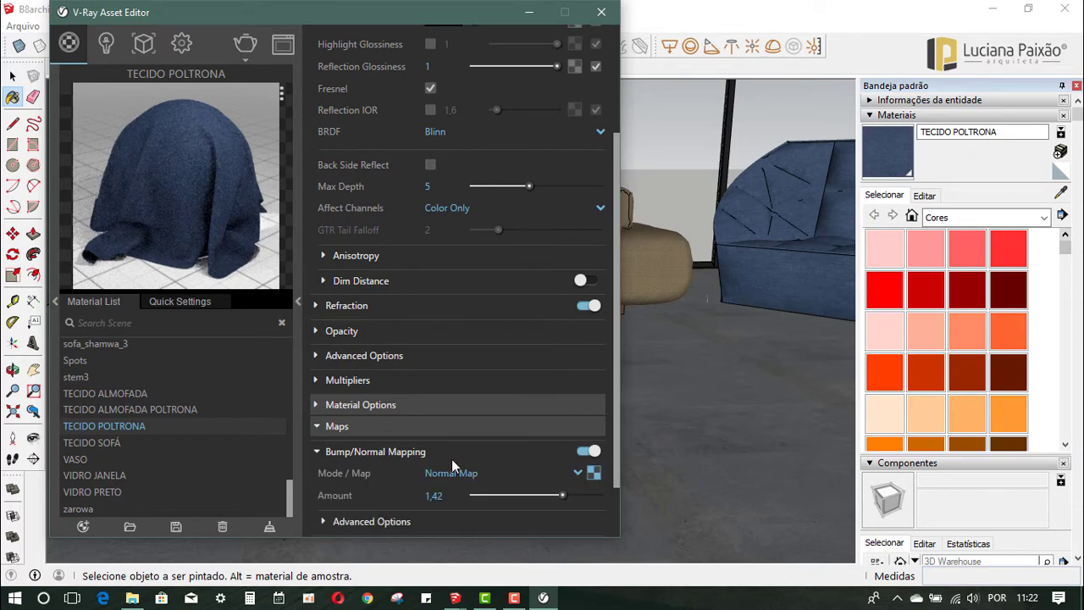
Step: Load Fabric_B_NM.jpg as the TECIDO POLTRONA normal map bitmap
left_click(593, 472)
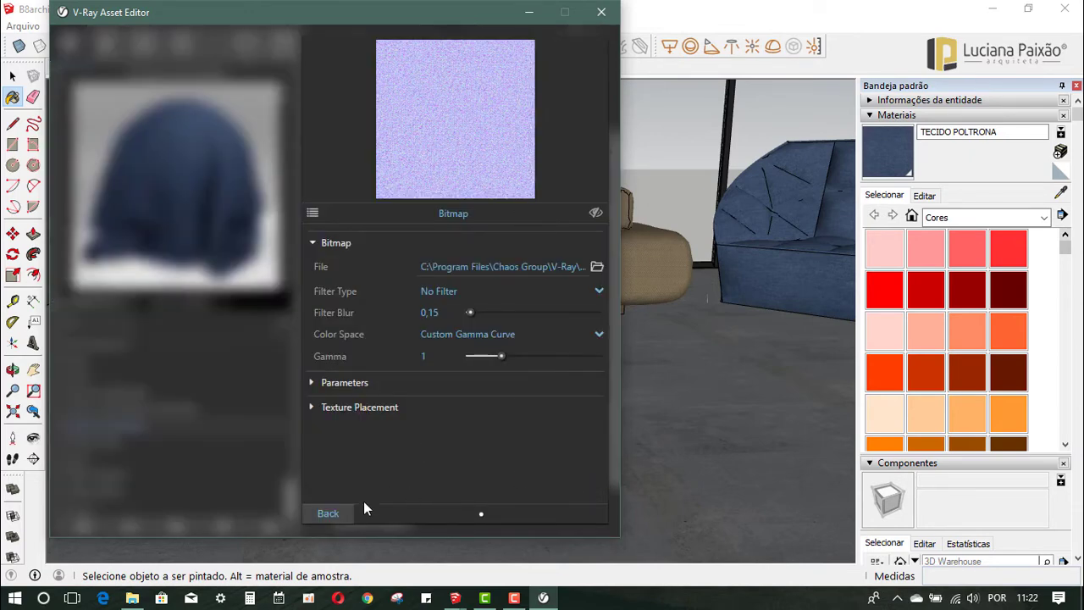
left_click(343, 513)
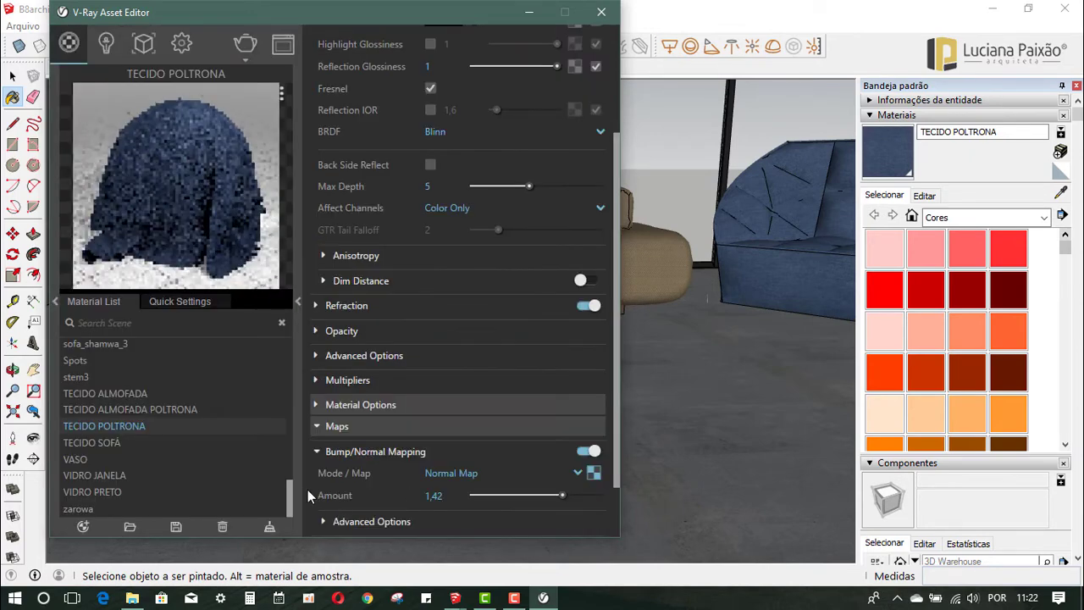
left_click(593, 473)
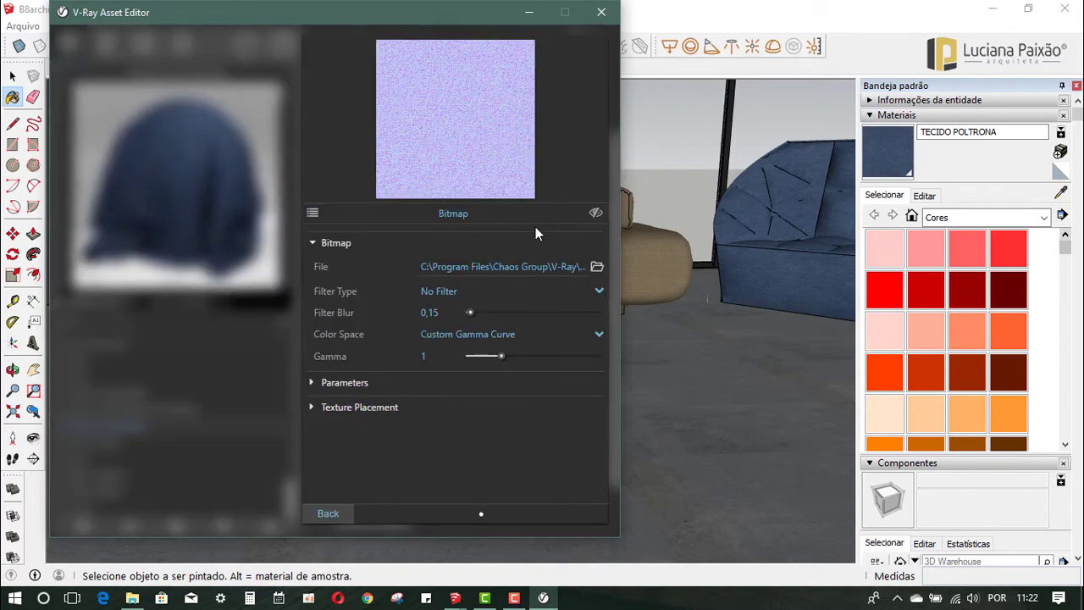
left_click(598, 266)
scroll(458, 242, "down", 2)
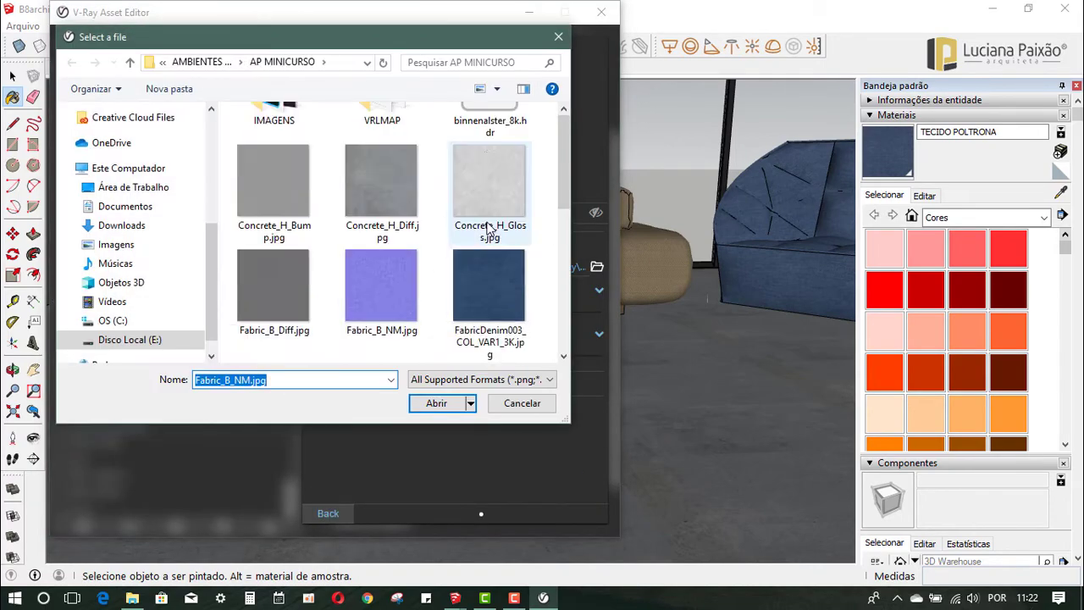
scroll(458, 242, "down", 2)
left_click(386, 172)
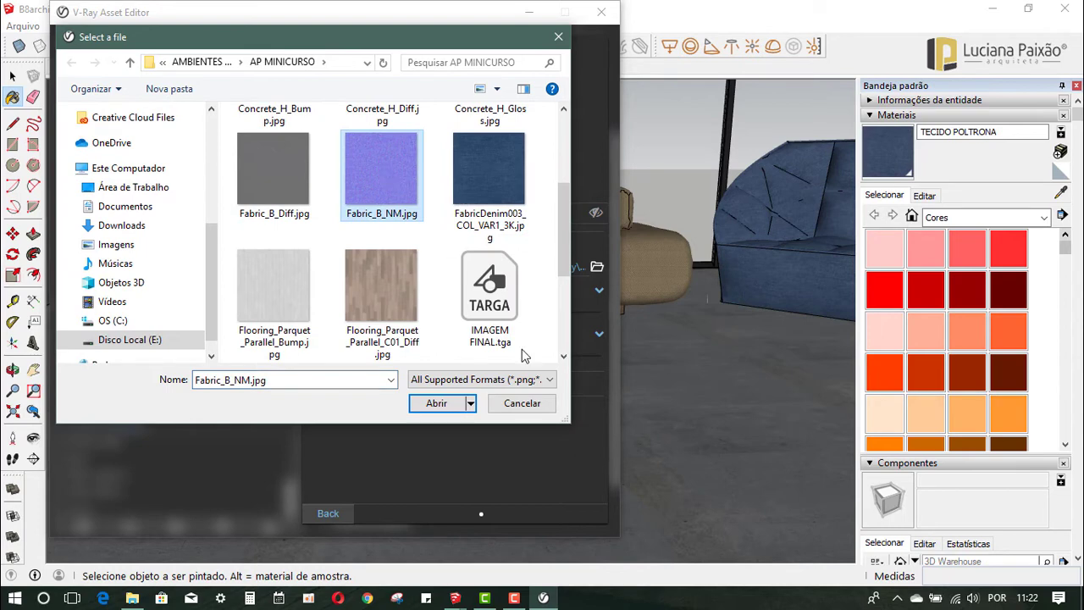
scroll(558, 269, "down", 2)
scroll(558, 269, "up", 2)
scroll(558, 269, "up", 1)
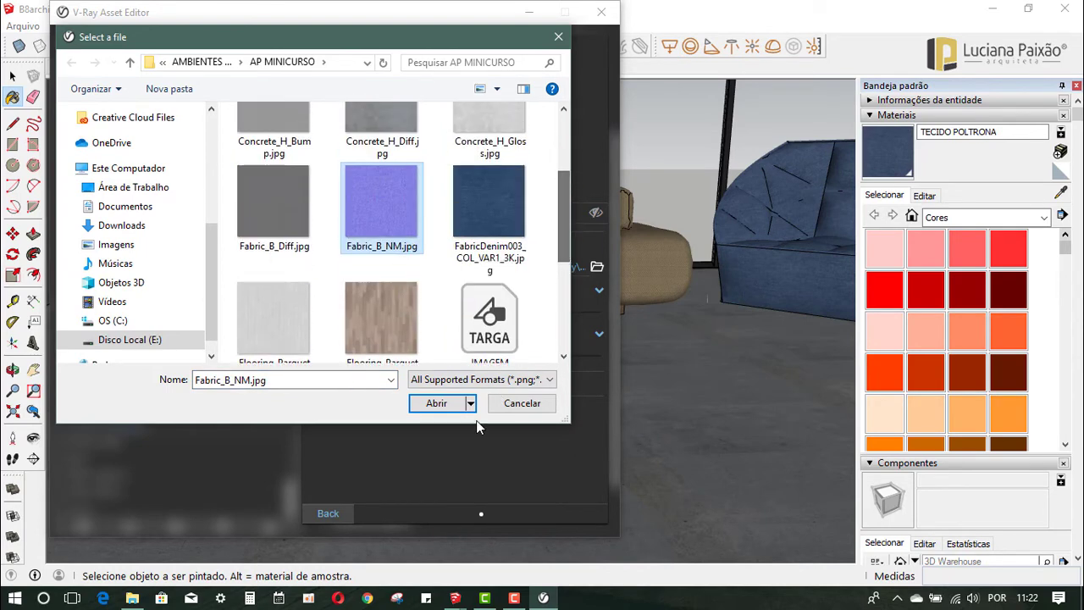
left_click(447, 405)
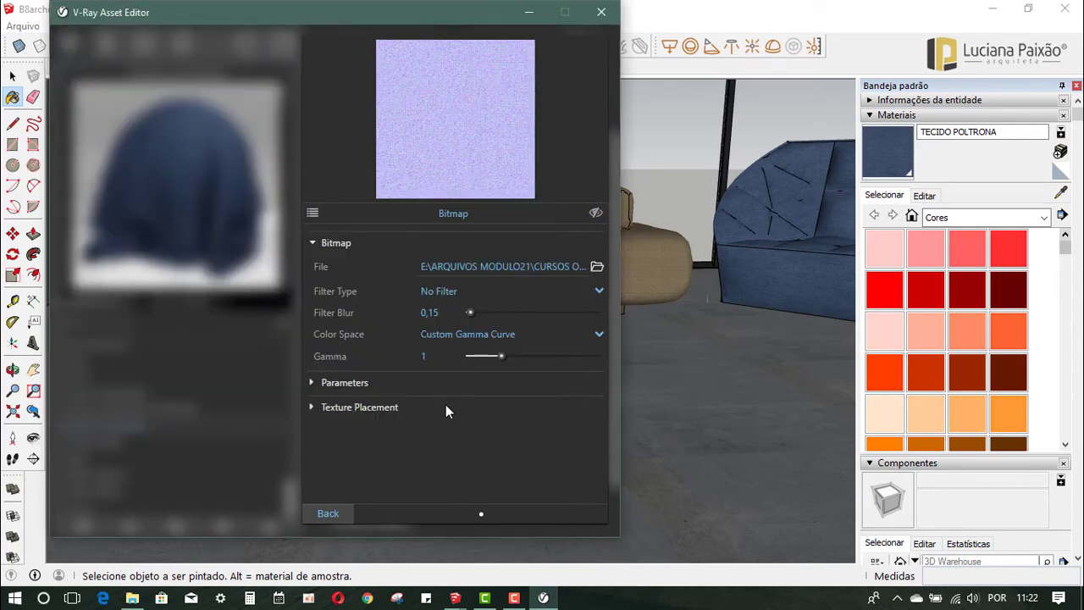
left_click(327, 514)
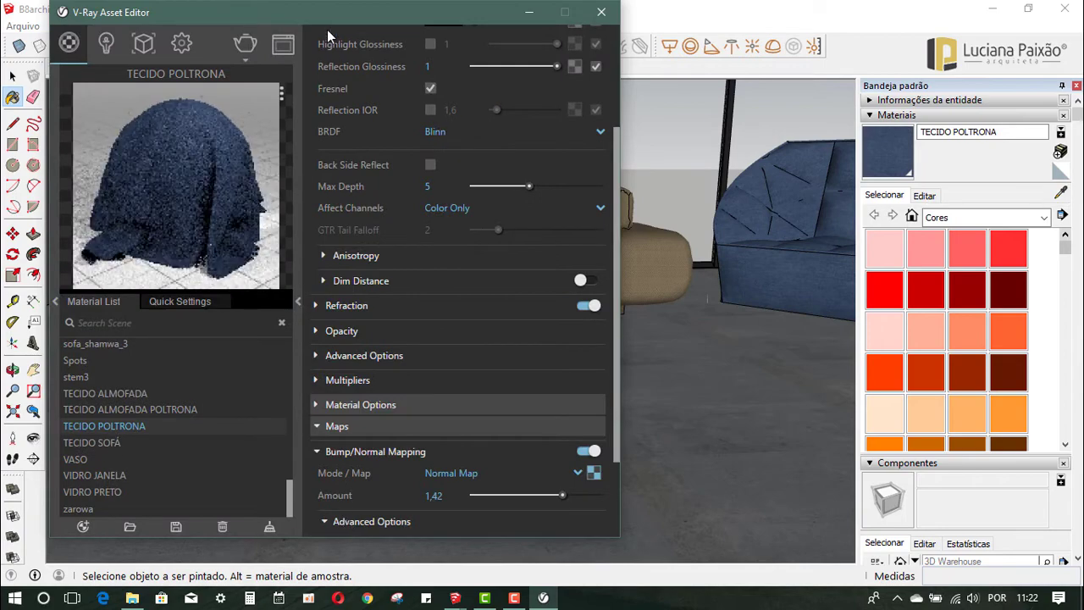
Step: Raise the normal map Amount to 1,65 and collapse the material sections
left_click_drag(328, 20, 500, 73)
mouse_move(367, 71)
left_mouse_down()
mouse_move(253, 28)
mouse_move(214, 28)
left_mouse_up()
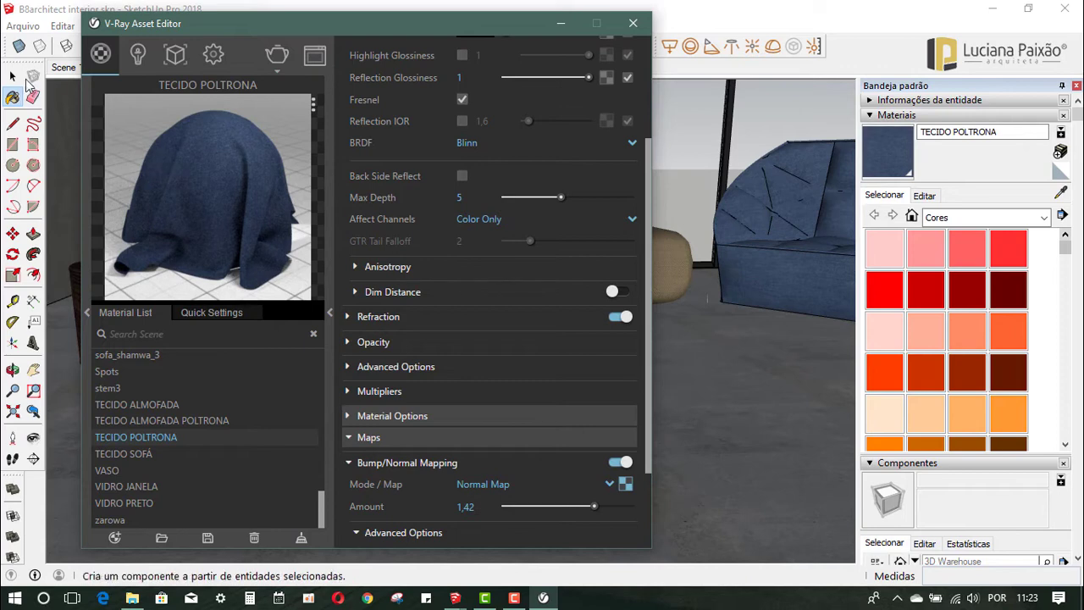
left_click(14, 77)
left_click_drag(254, 23, 262, 23)
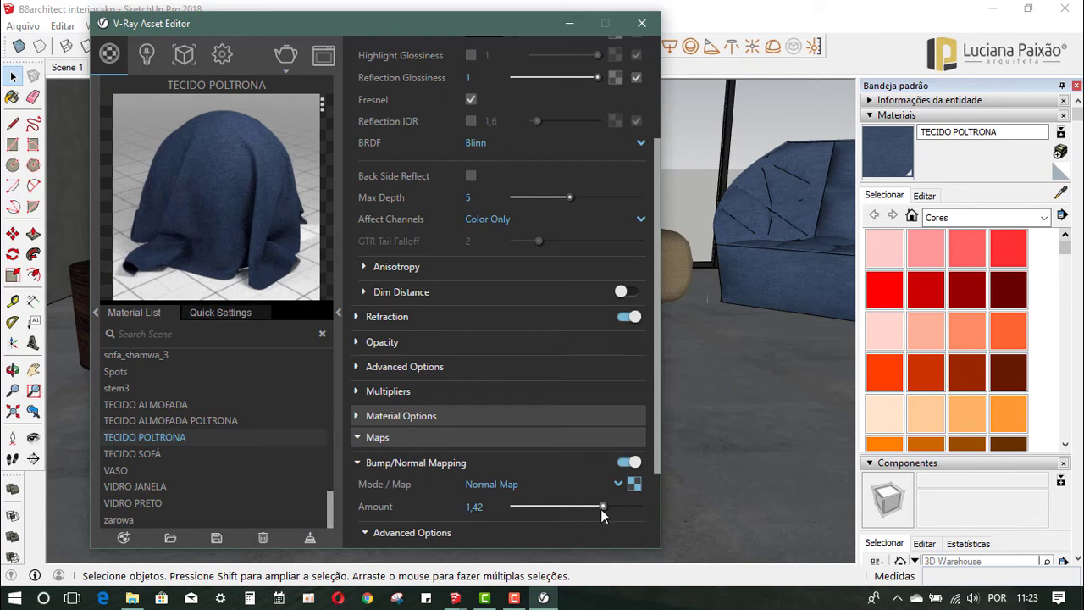
mouse_move(601, 509)
left_mouse_down()
mouse_move(563, 512)
mouse_move(618, 508)
left_mouse_up()
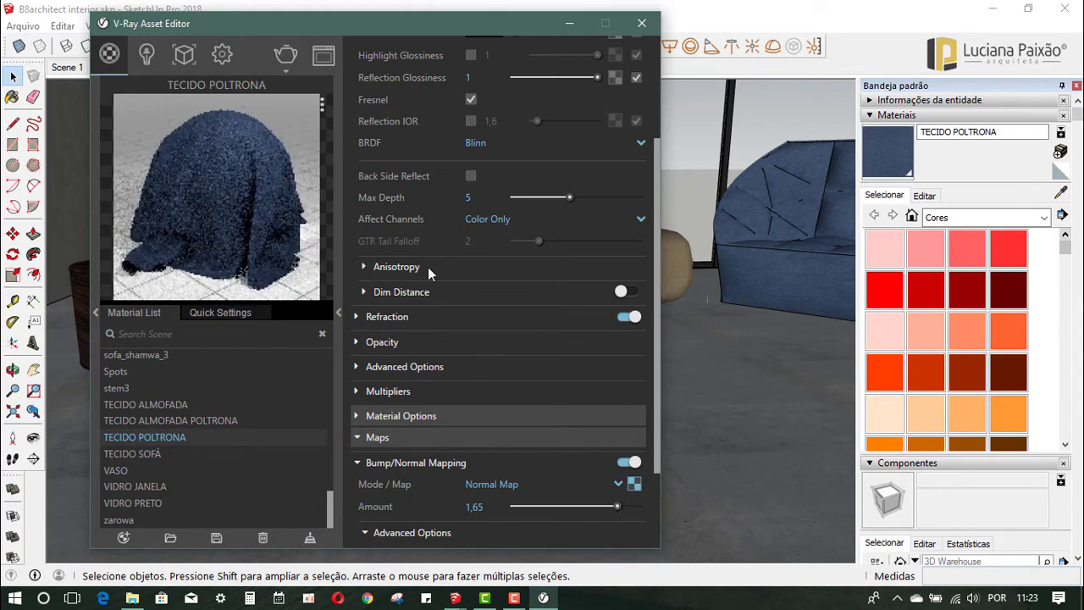
mouse_move(656, 258)
left_mouse_down()
mouse_move(658, 322)
mouse_move(668, 144)
left_mouse_up()
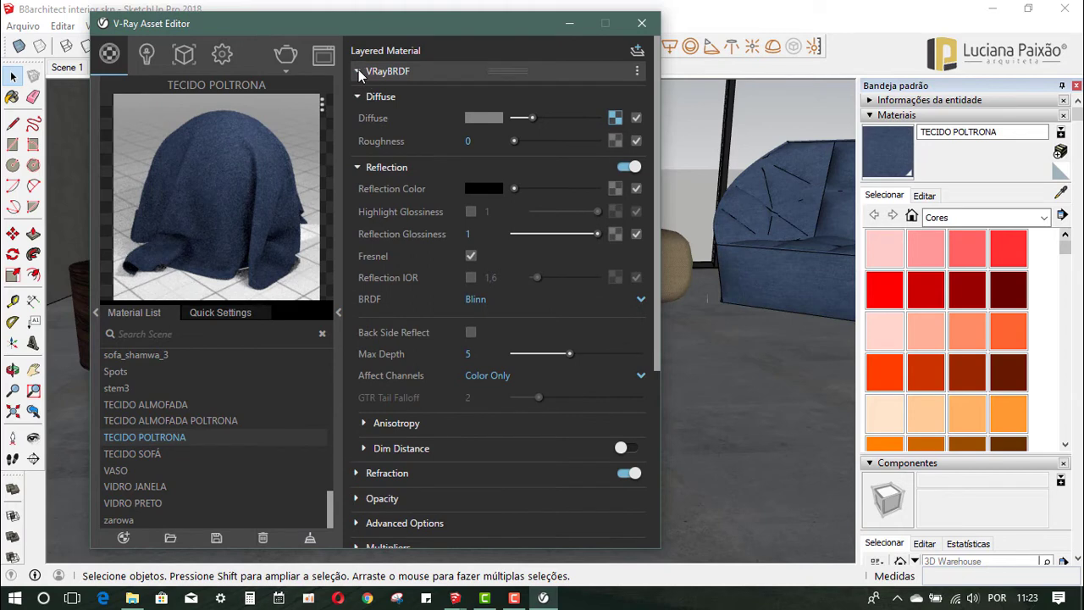
left_click(359, 74)
left_click(357, 112)
left_click_drag(436, 24, 445, 23)
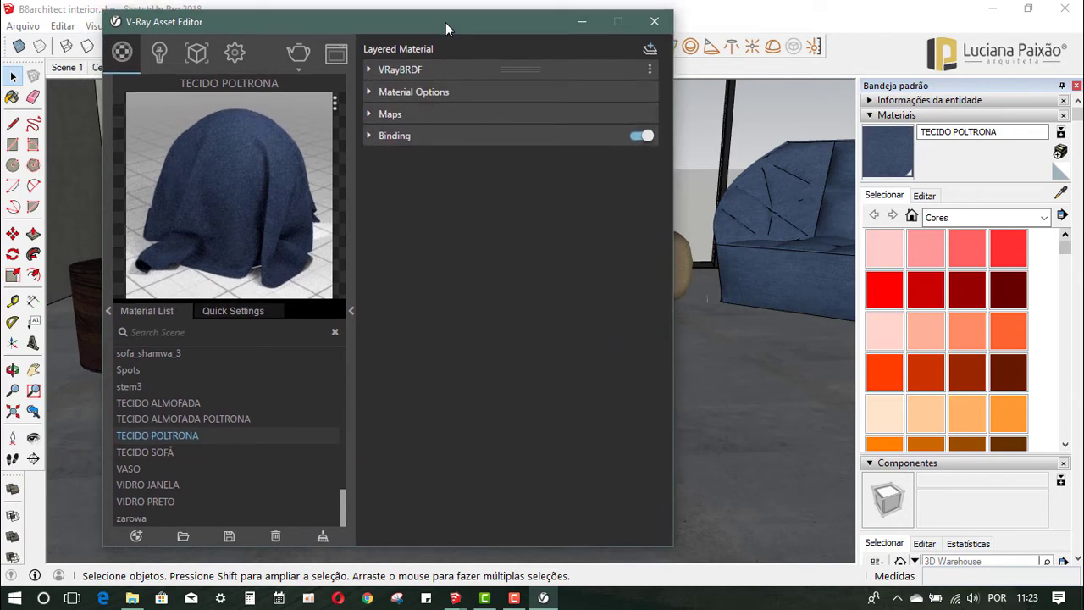
Step: Switch to the Cena3 scene and select the camera Exposure Value in V-Ray render settings
left_click(582, 21)
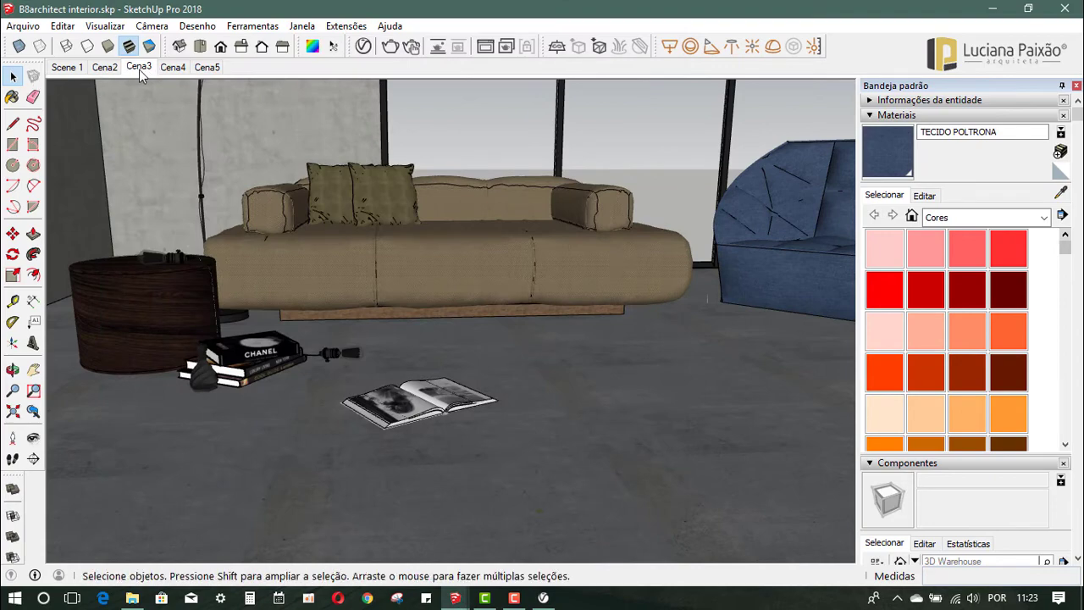
left_click(139, 67)
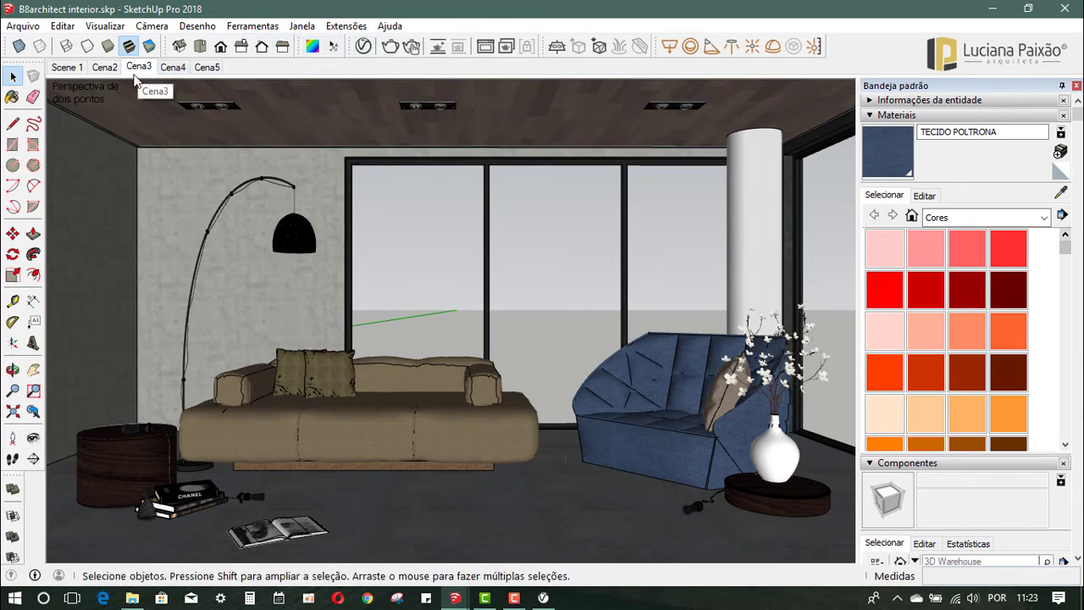
left_click(363, 46)
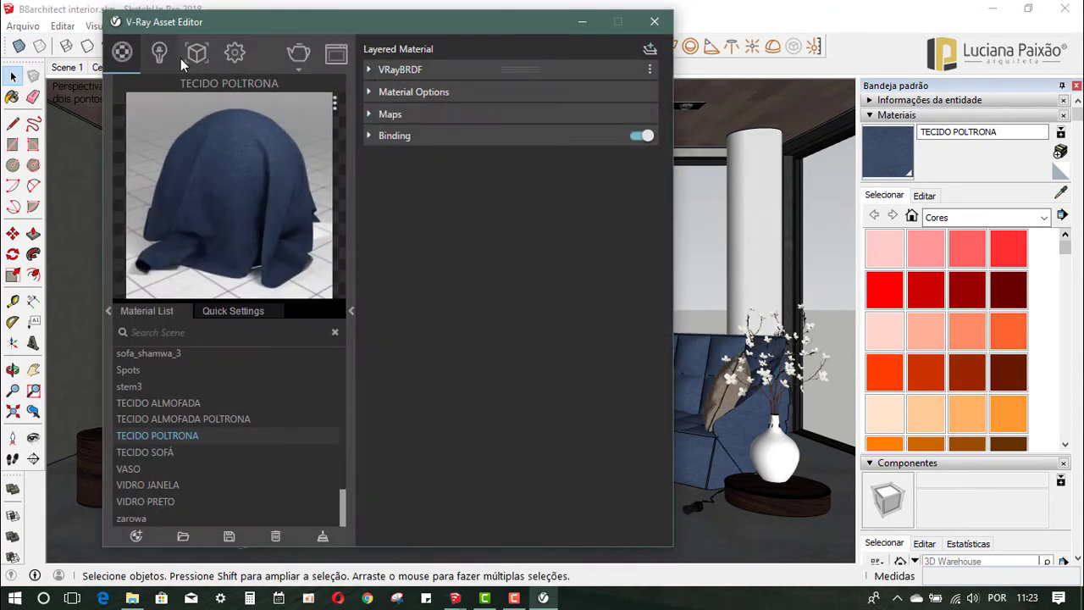
left_click(235, 53)
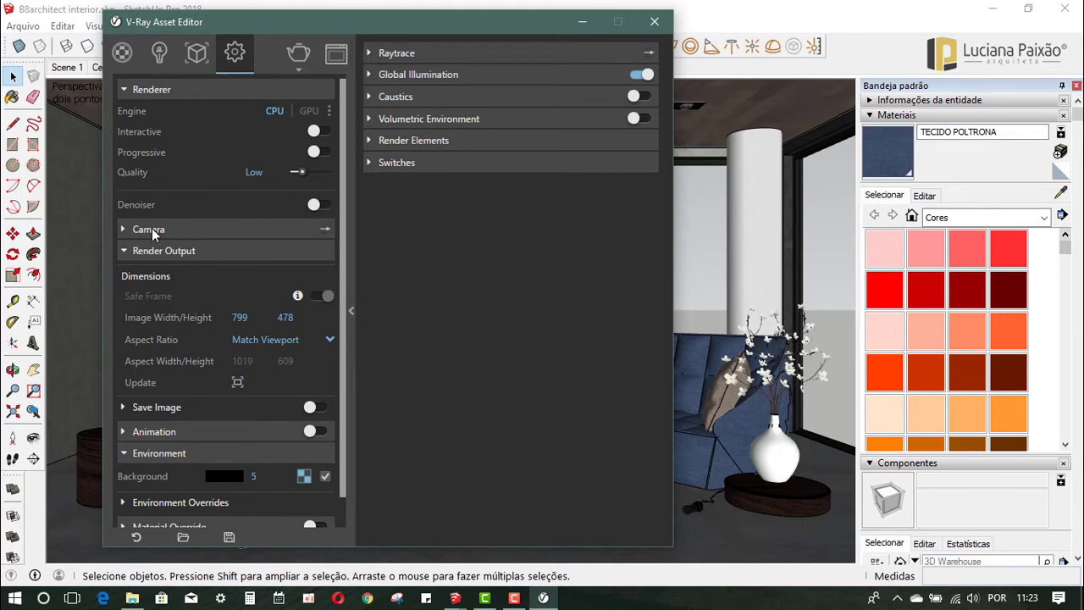
left_click(151, 228)
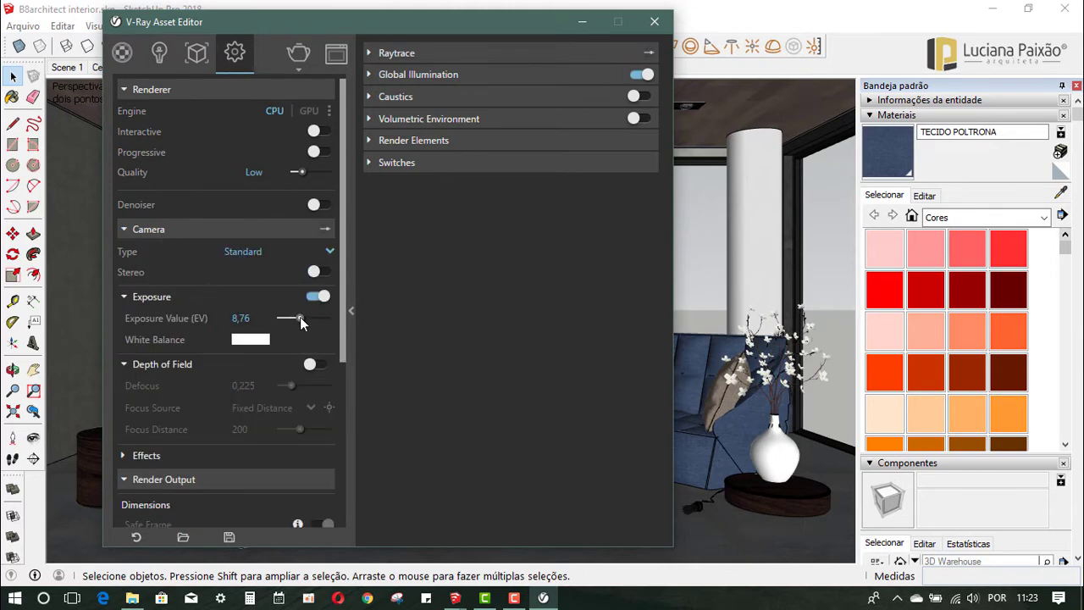
left_click_drag(300, 317, 301, 317)
left_click(302, 317)
double_click(259, 317)
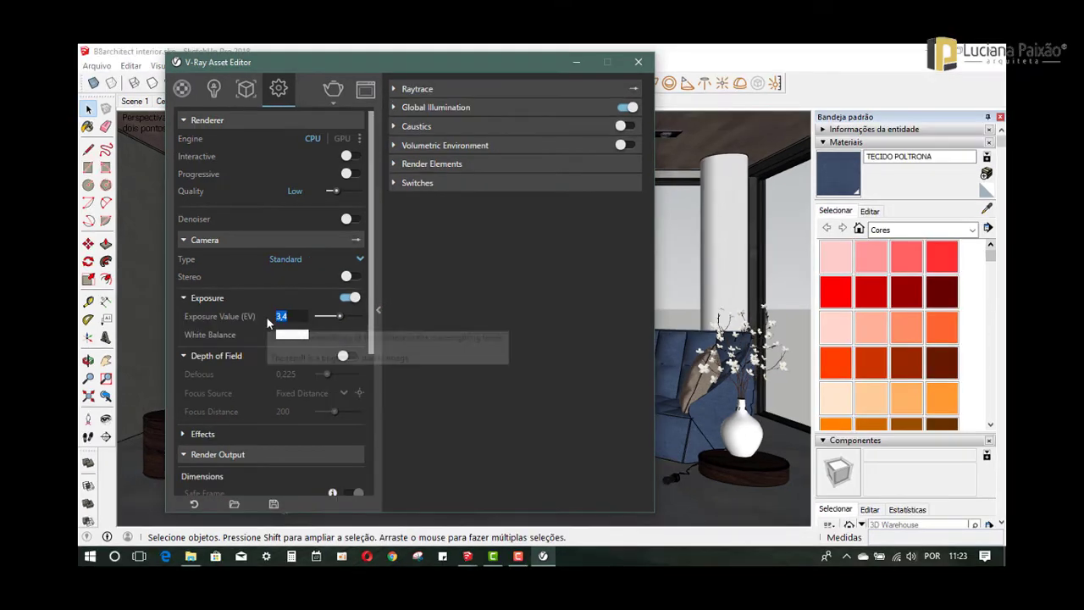
Step: Enter an exposure value of 8 and render the Cena3 view with V-Ray
type("8")
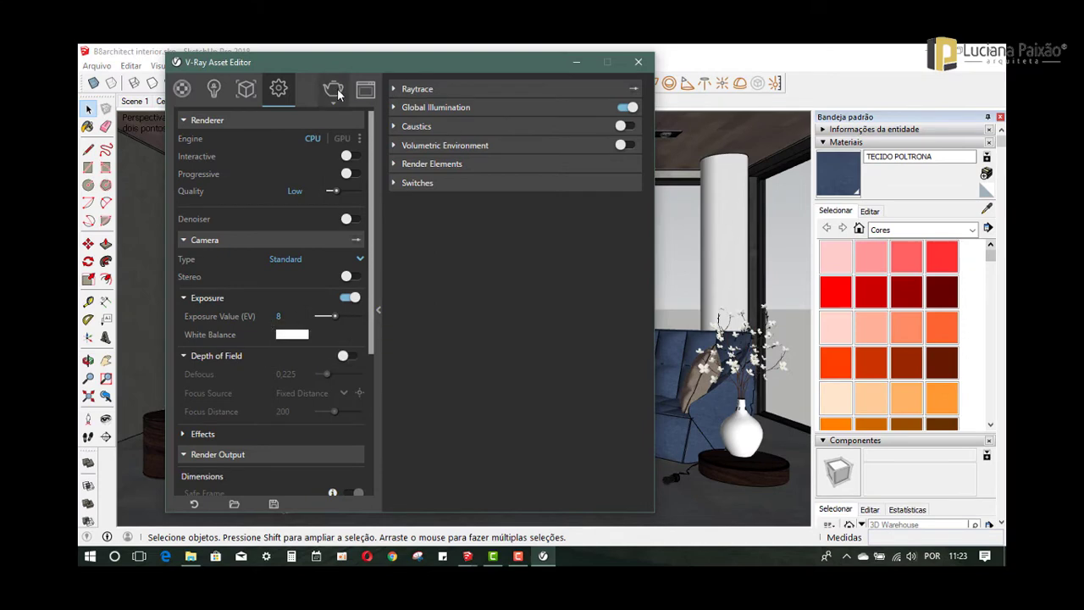
left_click(337, 88)
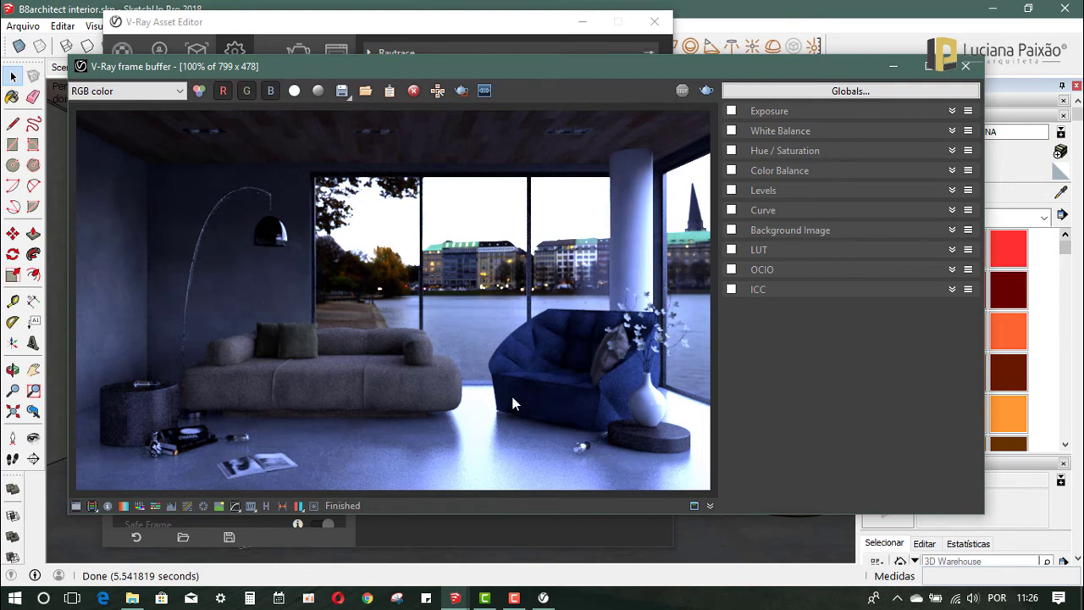
left_click_drag(443, 71, 481, 59)
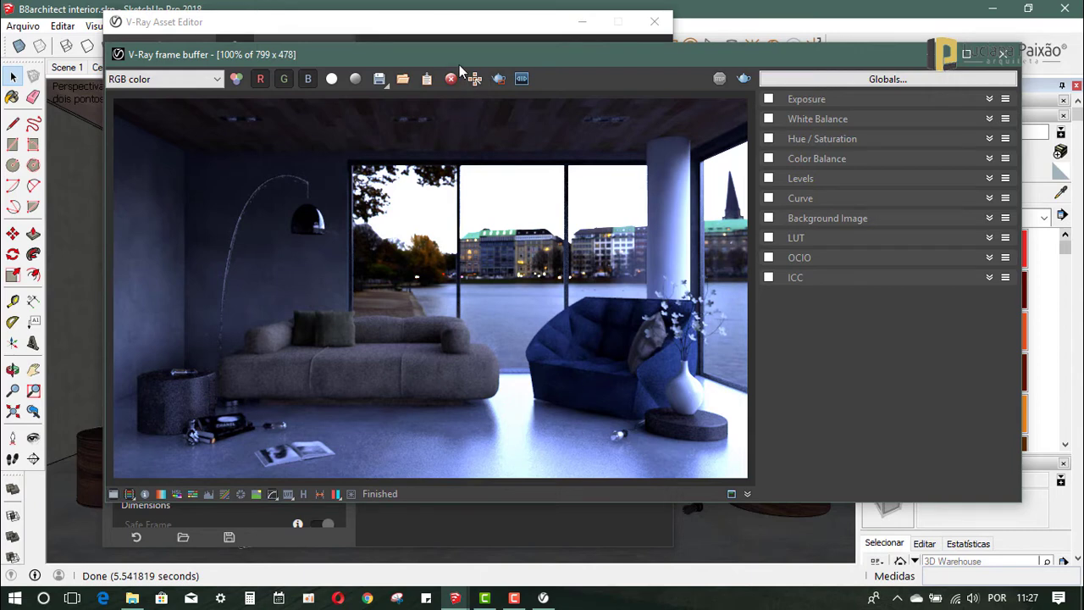
mouse_move(459, 62)
left_mouse_down()
mouse_move(480, 108)
mouse_move(473, 100)
left_mouse_up()
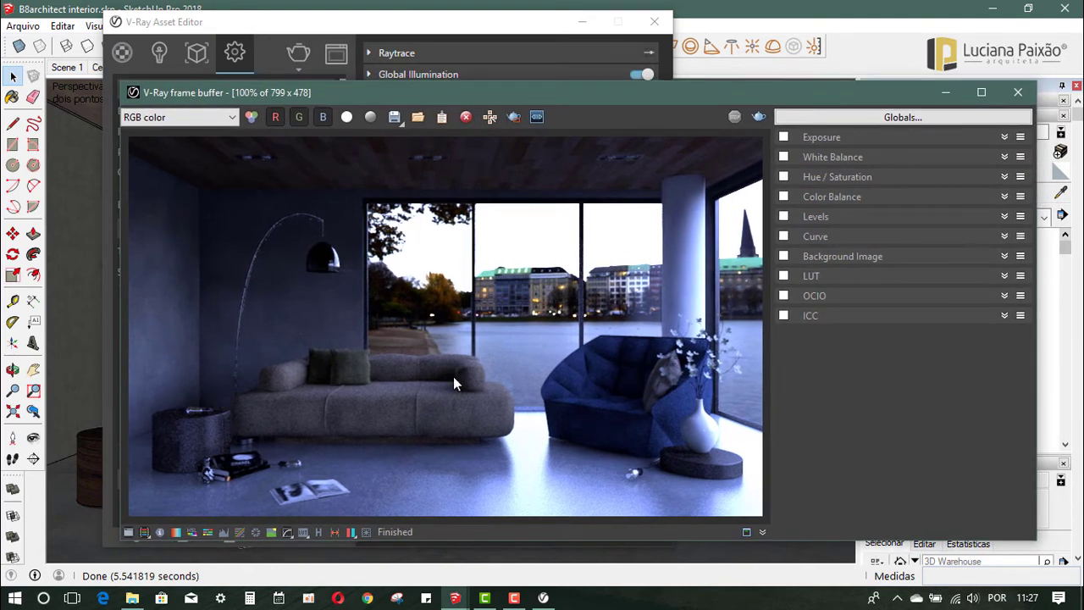
scroll(424, 435, "up", 2)
scroll(423, 436, "up", 2)
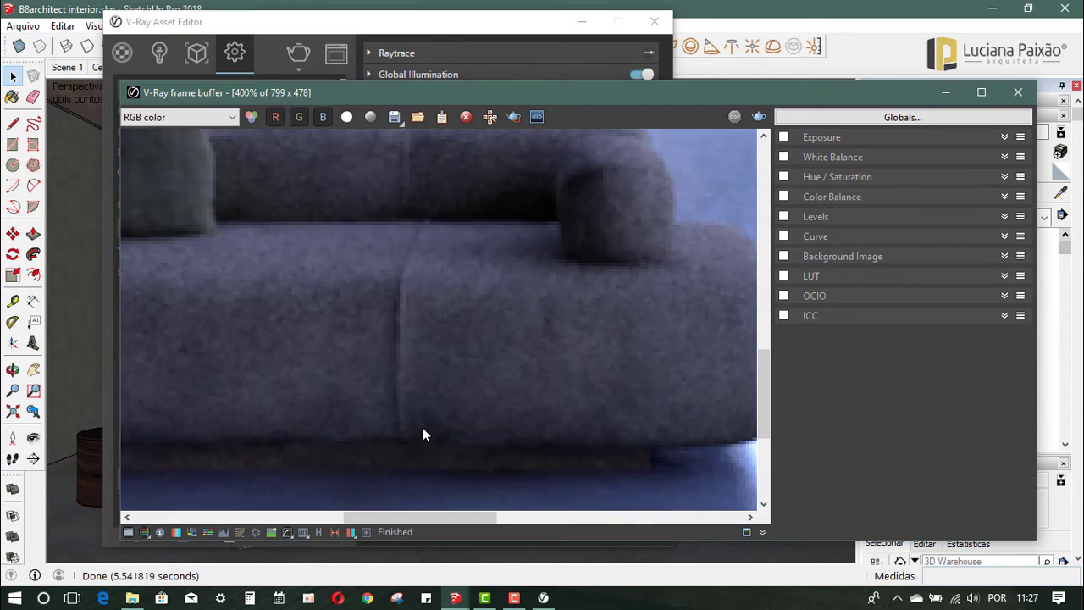
scroll(423, 435, "down", 2)
scroll(398, 309, "up", 1)
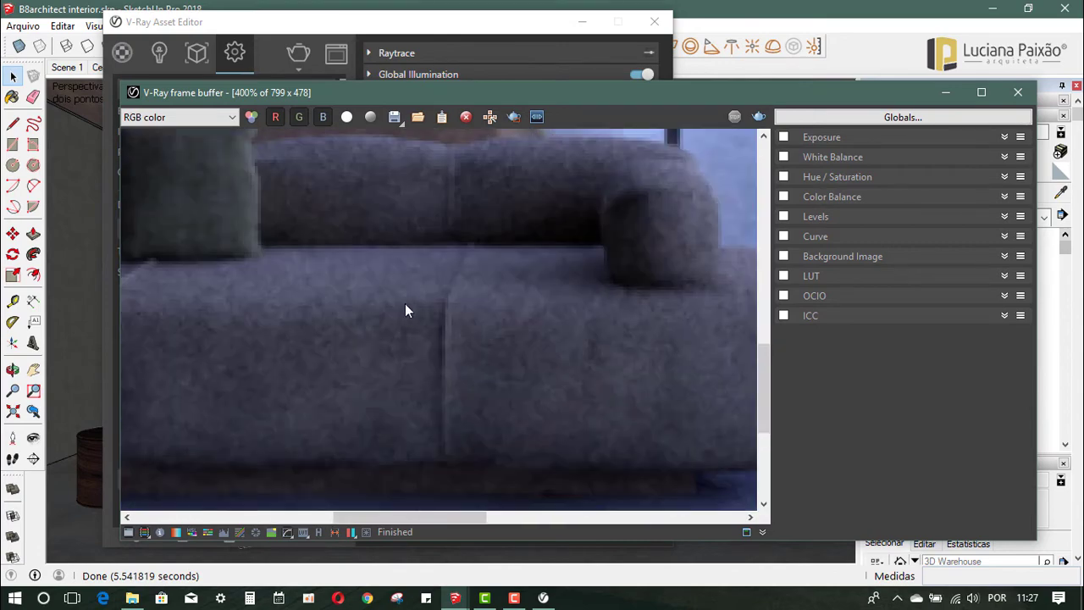
scroll(445, 339, "down", 2)
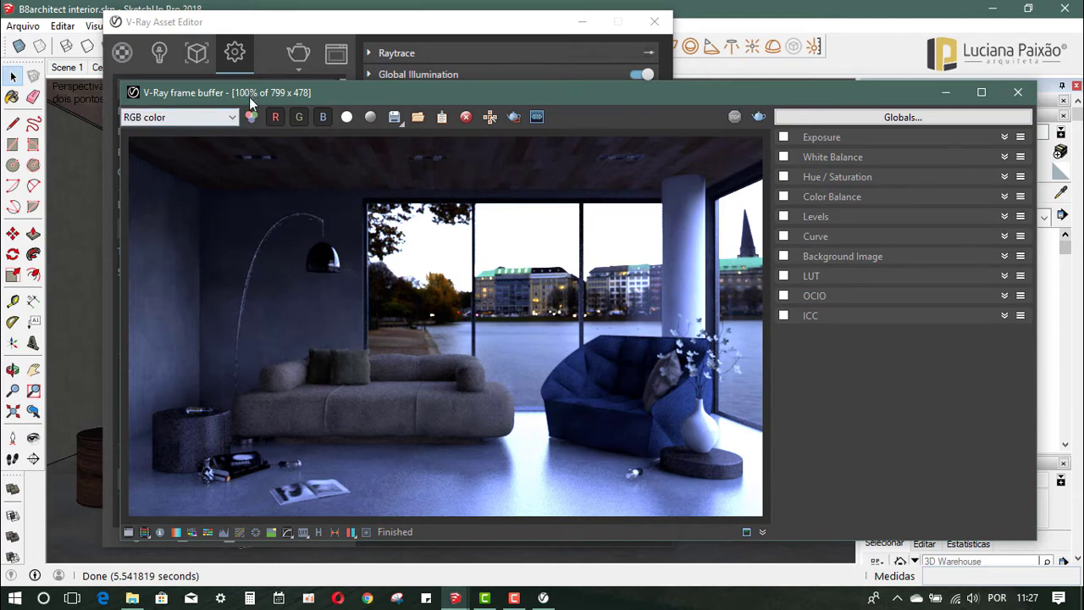
left_click_drag(249, 96, 247, 93)
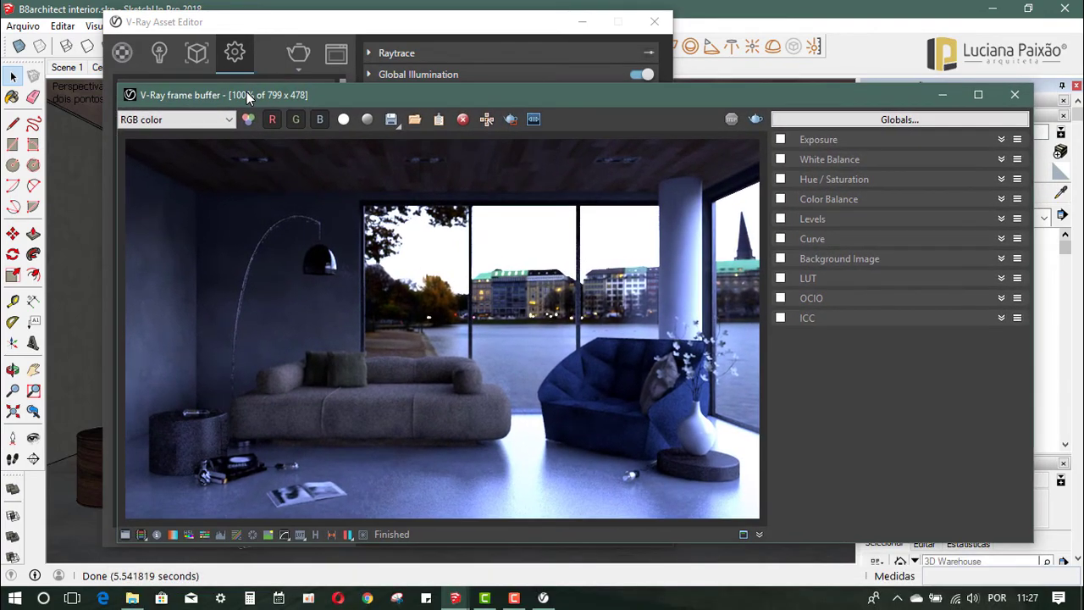
Step: Orbit the living-room view slightly around the sofa, then show the last V-Ray render
left_click(1021, 98)
left_click(581, 23)
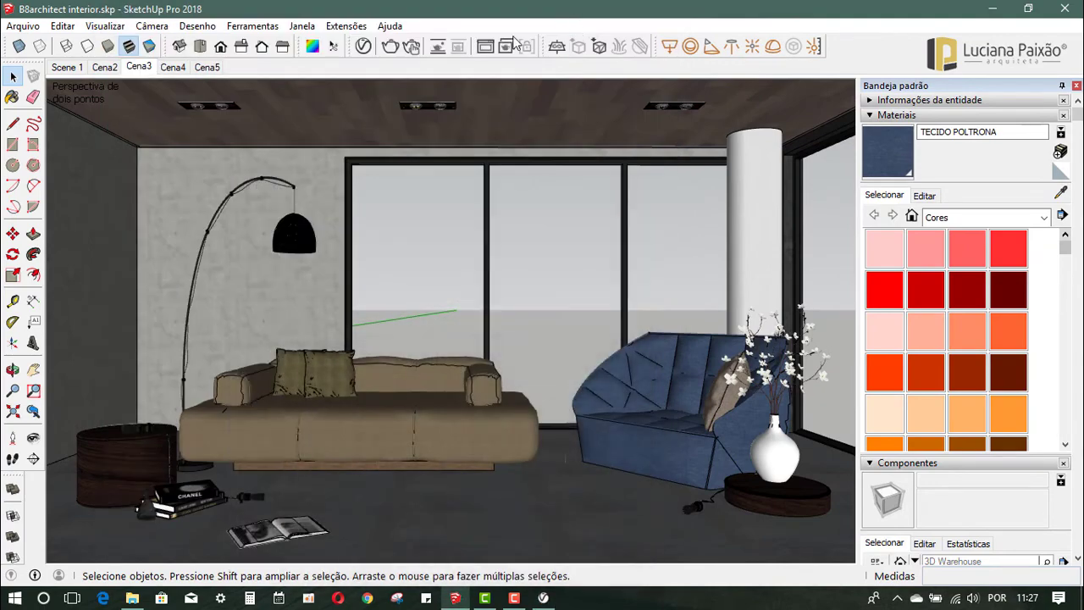
scroll(265, 448, "up", 5)
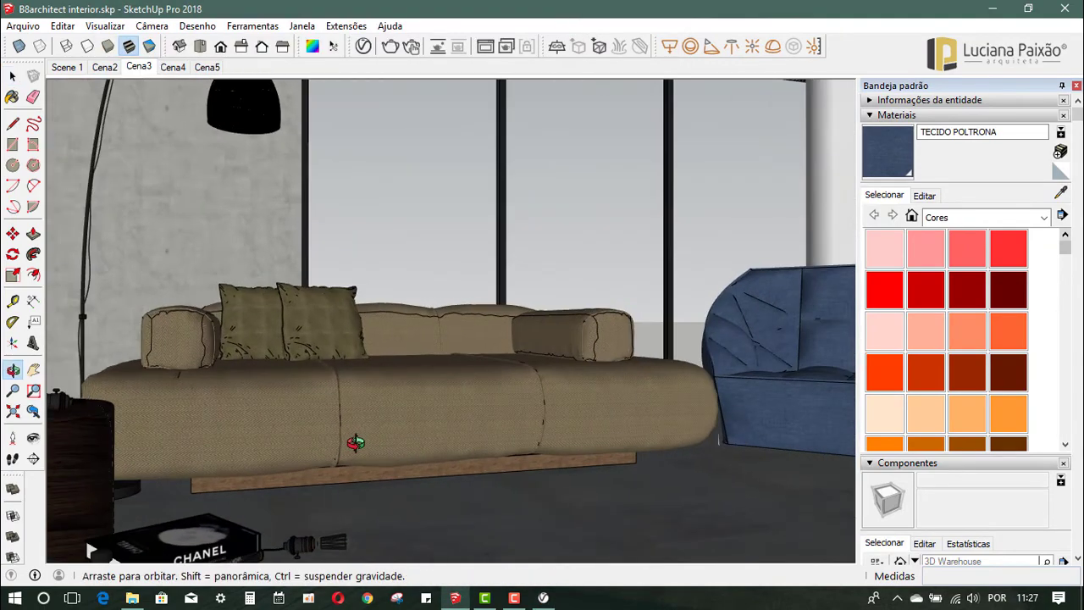
middle_click_drag(265, 449, 417, 478)
scroll(417, 477, "up", 2)
scroll(468, 371, "up", 2)
mouse_move(468, 372)
middle_mouse_down()
mouse_move(465, 305)
mouse_move(370, 412)
mouse_move(322, 403)
mouse_move(382, 448)
mouse_move(372, 428)
mouse_move(431, 420)
mouse_move(314, 430)
middle_mouse_up()
mouse_move(604, 399)
middle_mouse_down("shift")
mouse_move(375, 399)
mouse_move(368, 411)
mouse_move(378, 420)
mouse_move(215, 416)
mouse_move(571, 426)
mouse_move(573, 455)
mouse_move(603, 432)
middle_mouse_up("shift")
scroll(369, 410, "up", 1)
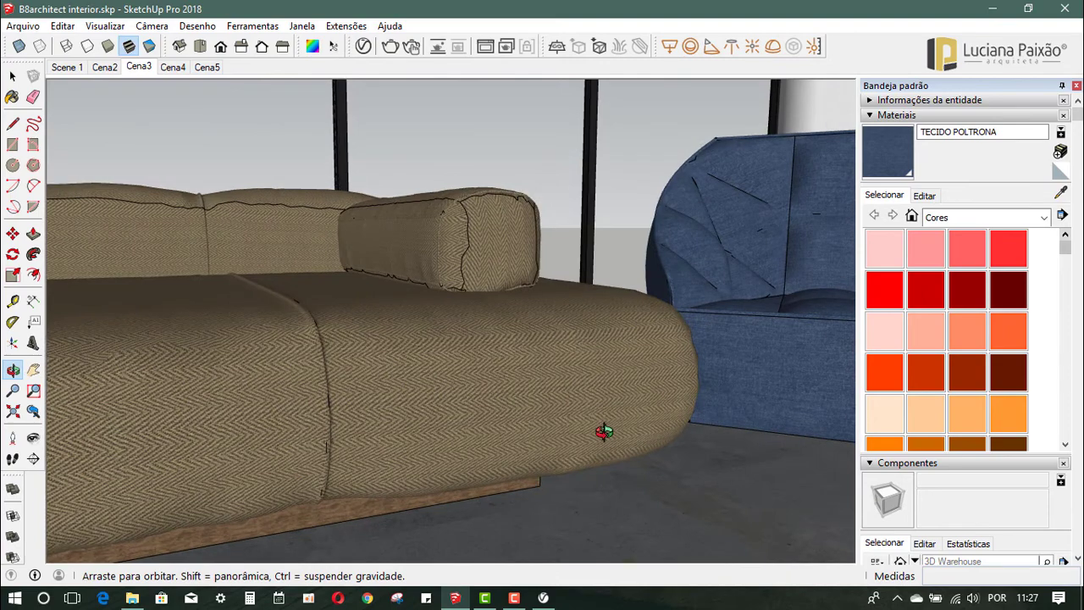
middle_click_drag(395, 381, 405, 374)
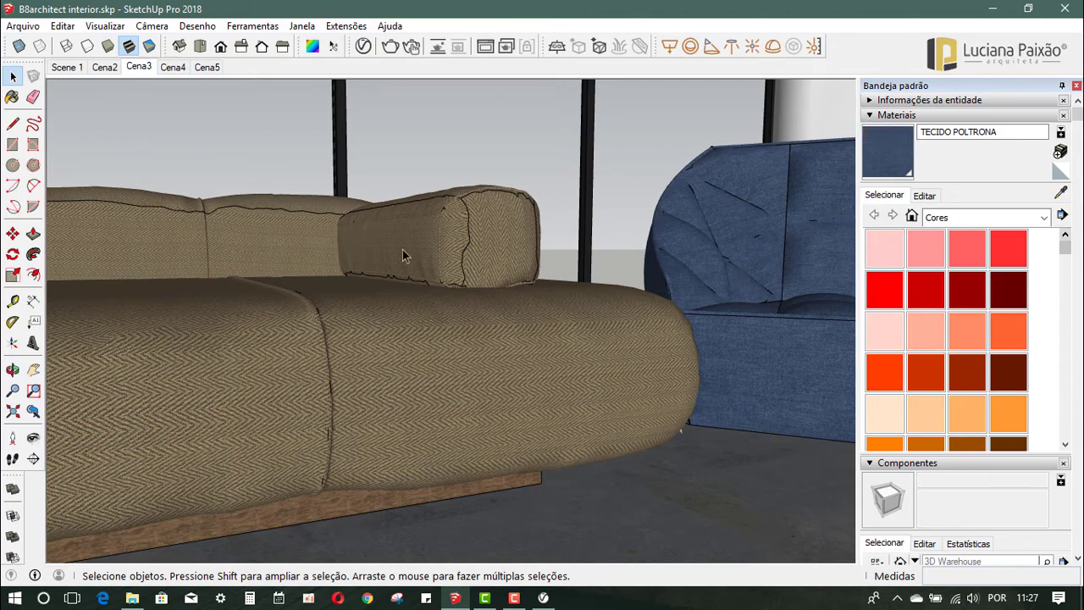
left_click(506, 46)
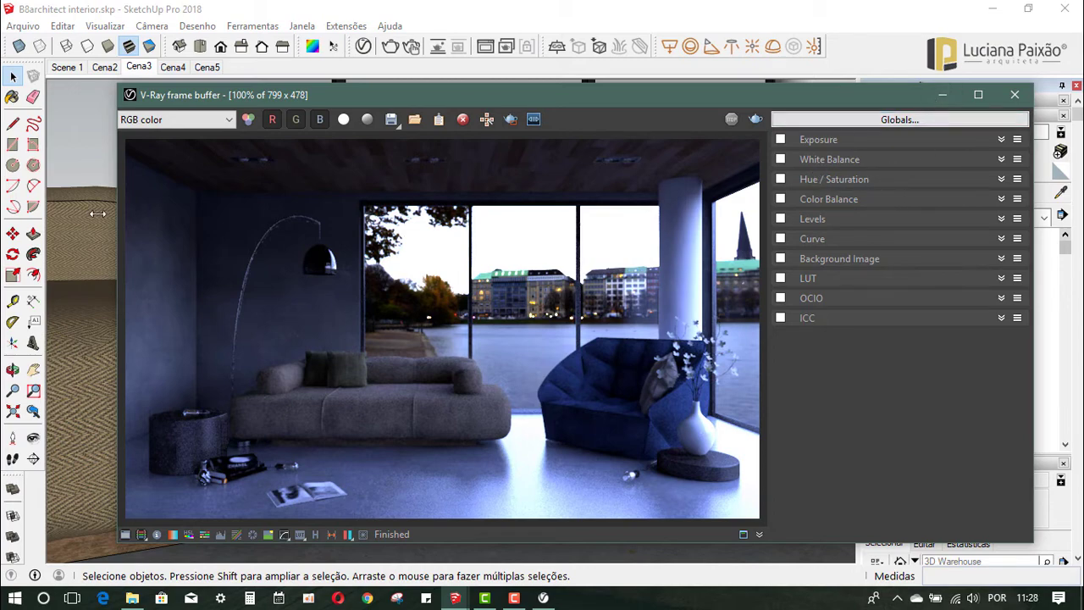
Step: Render the herringbone sofa close-up in V-Ray, then close the frame buffer
left_click(941, 96)
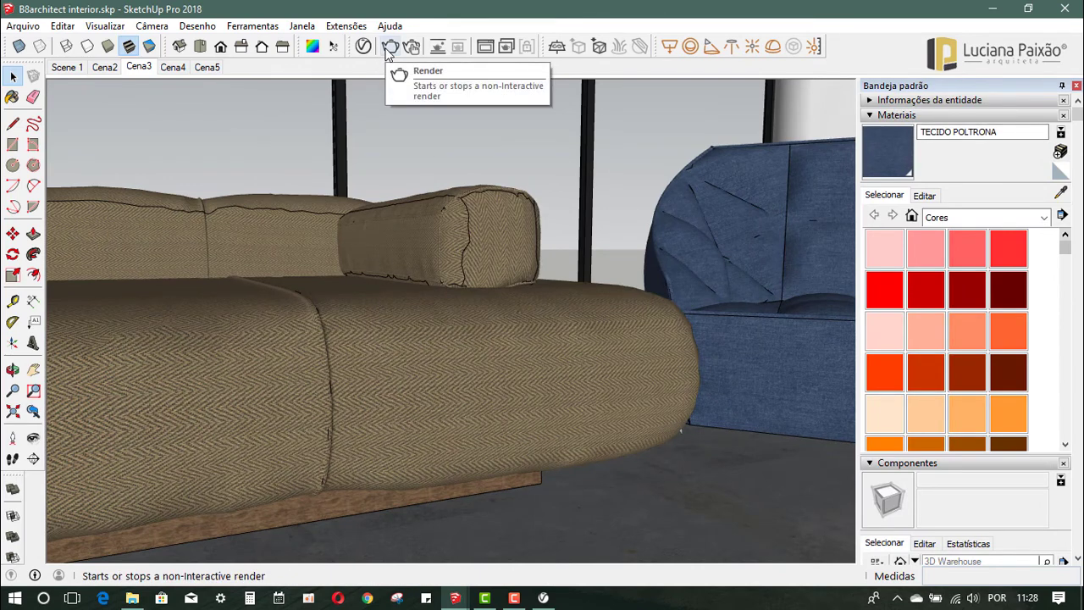
left_click(391, 49)
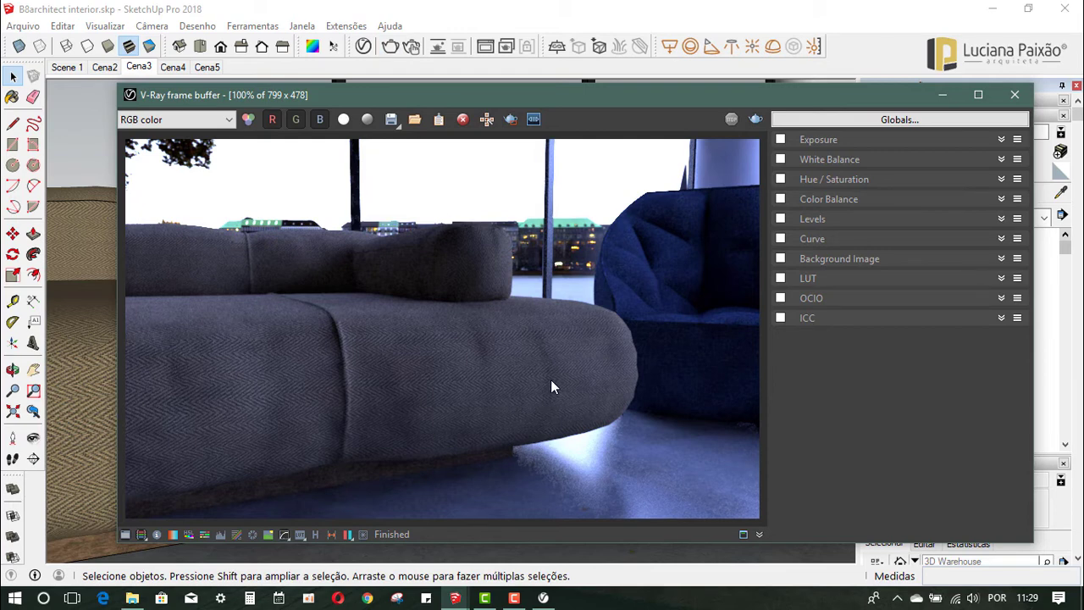
left_click(1014, 94)
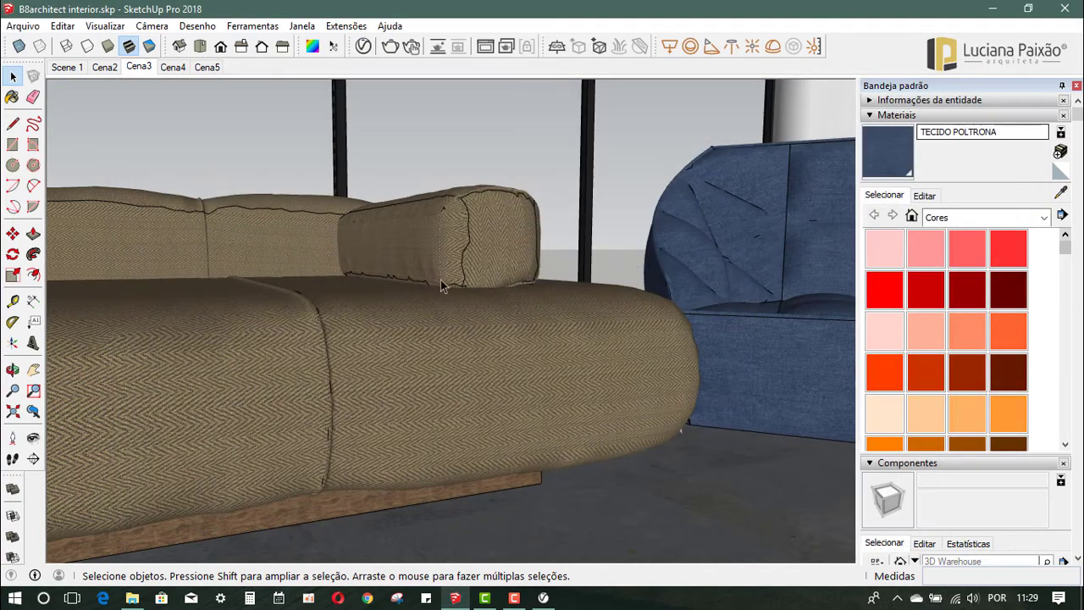
Step: Sample the sofa's TECIDO SOFÁ material and raise its normal-map Amount from 1,4 to 2
left_click(363, 45)
left_click(133, 54)
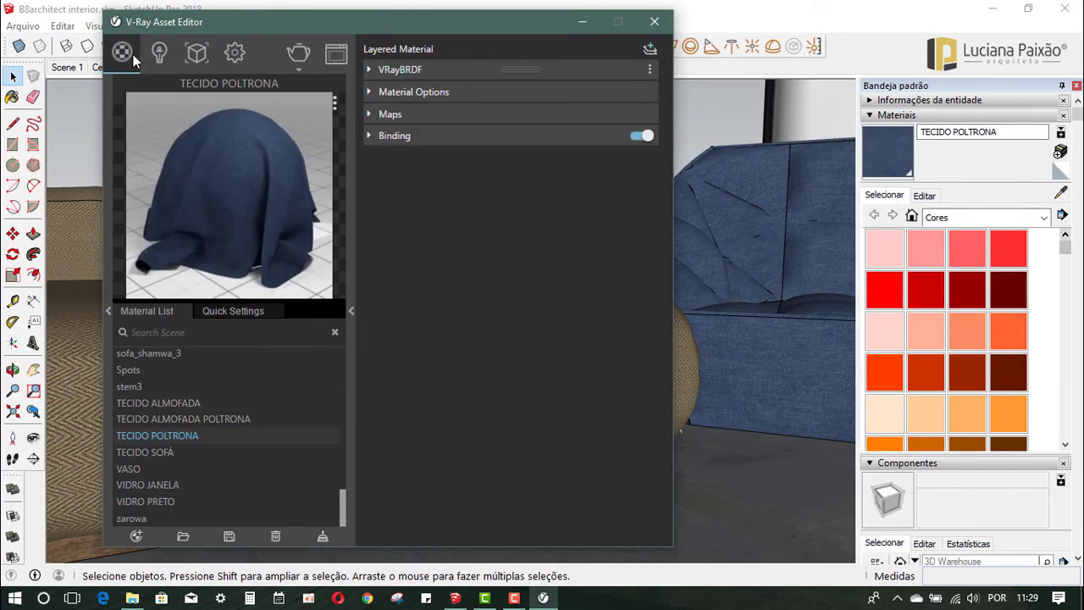
left_click(1060, 192)
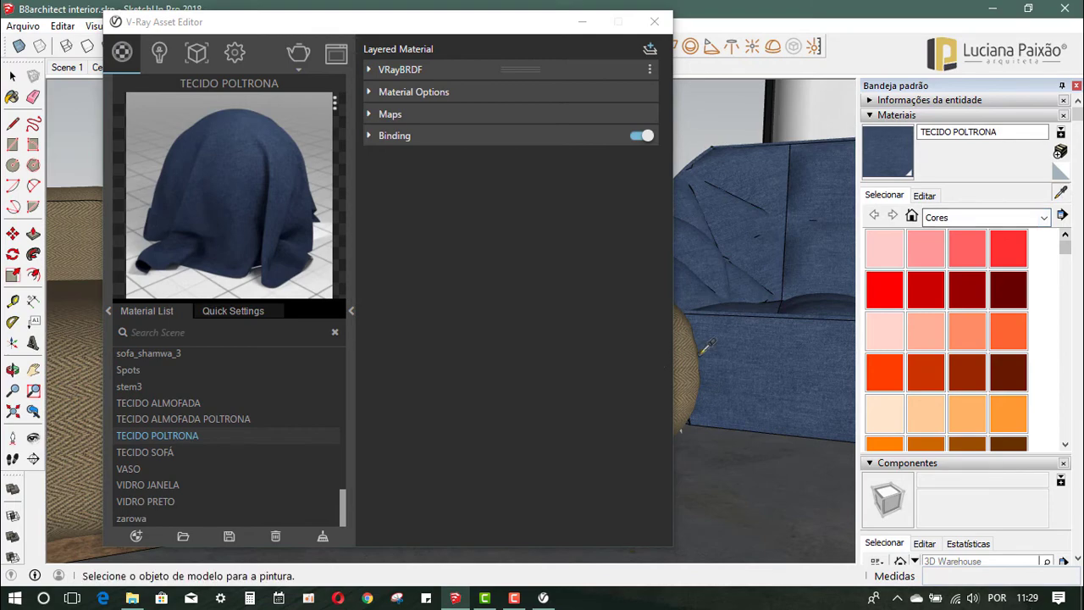
left_click(702, 347)
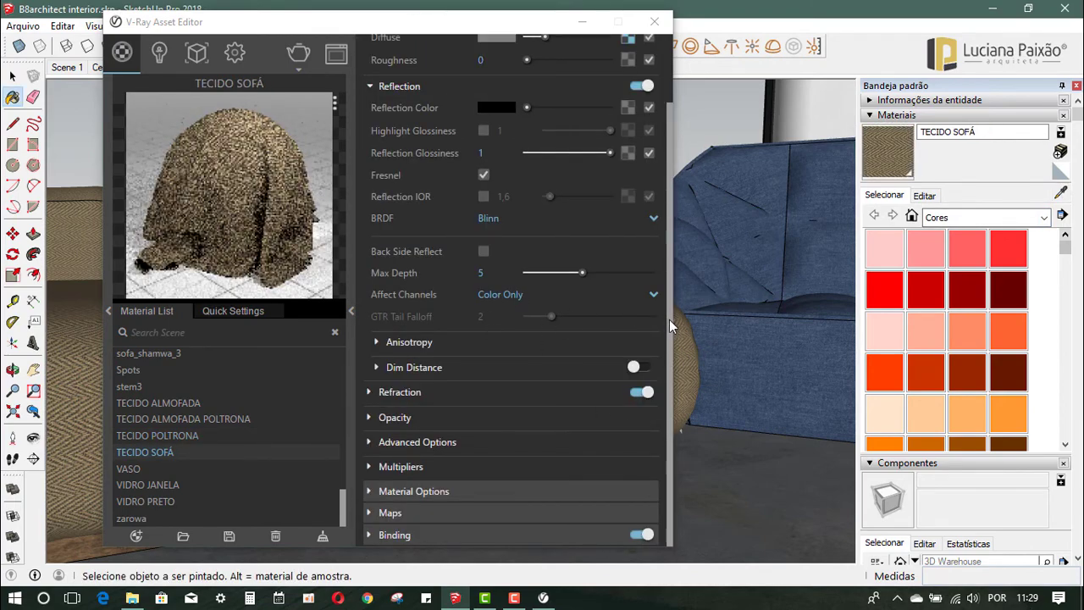
left_click(669, 319)
left_click(392, 512)
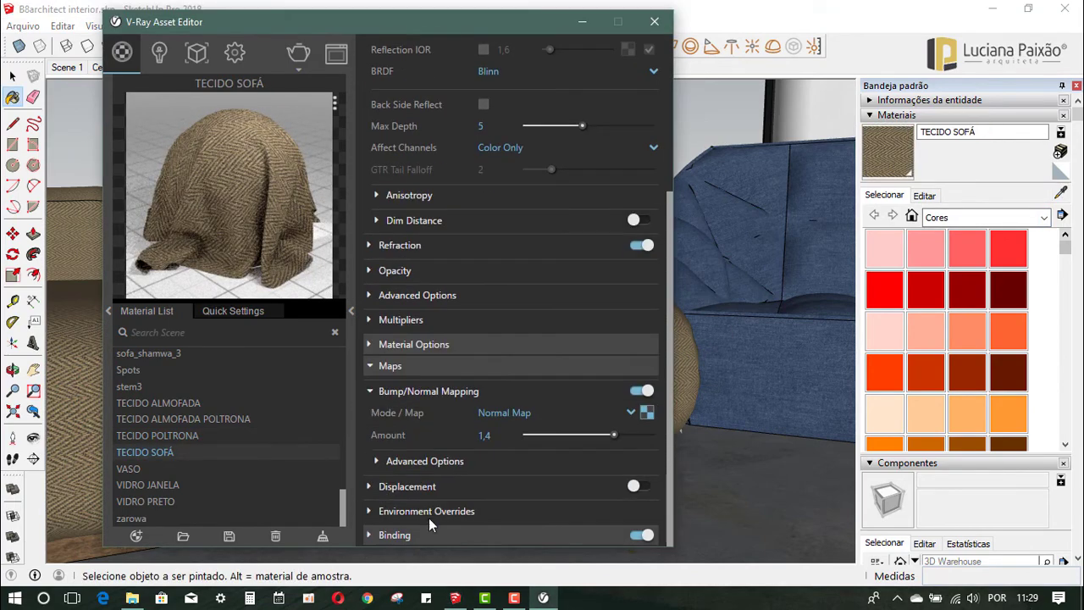
left_click_drag(615, 435, 649, 435)
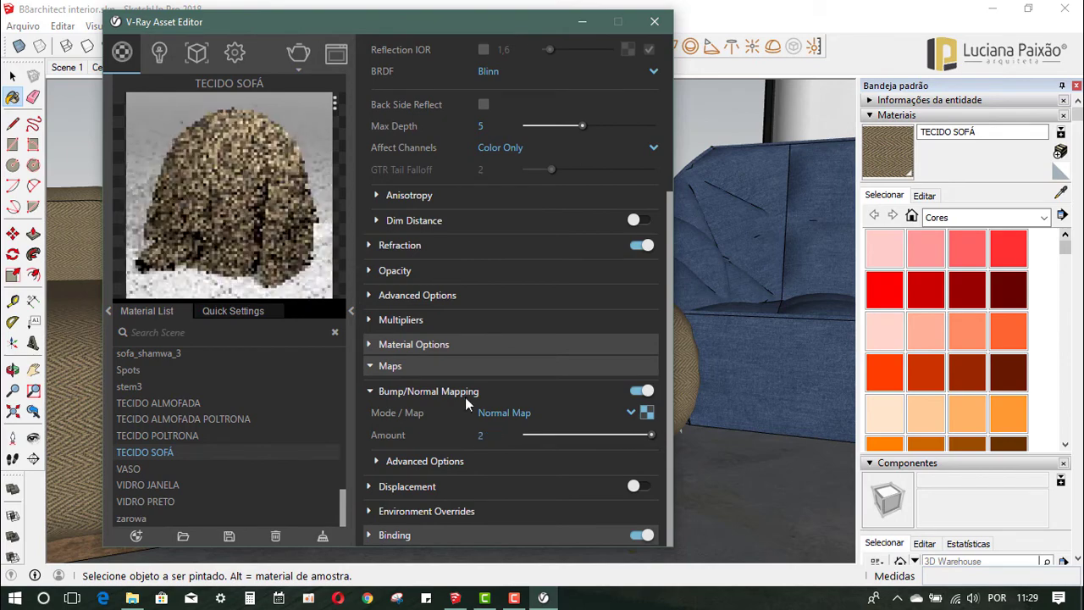
left_click(581, 21)
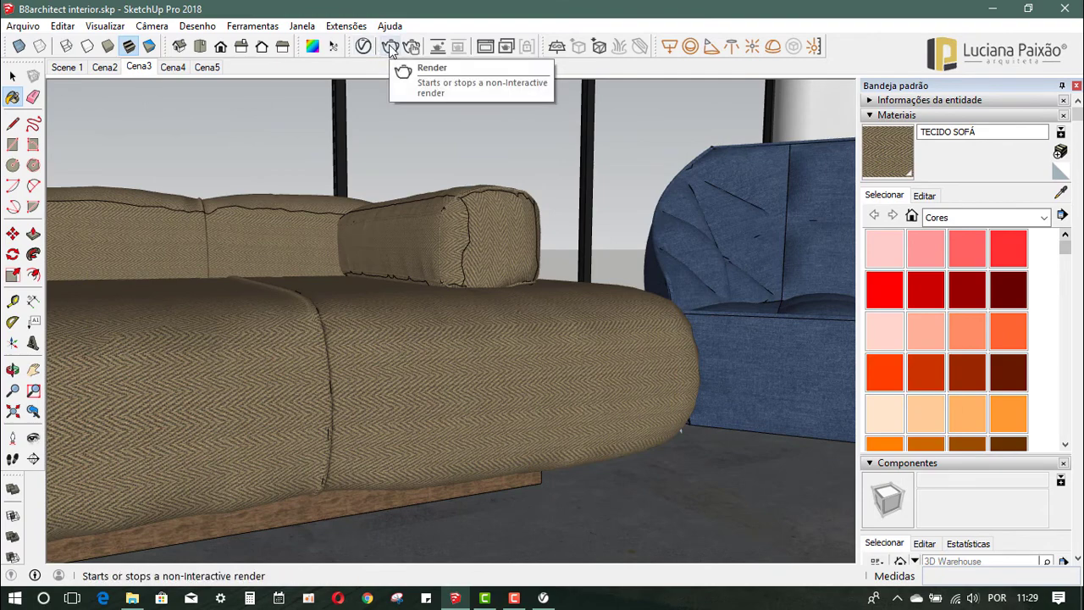
Step: Re-render the sofa close-up, zoom in on the herringbone fabric, then close the frame buffer
left_click(391, 51)
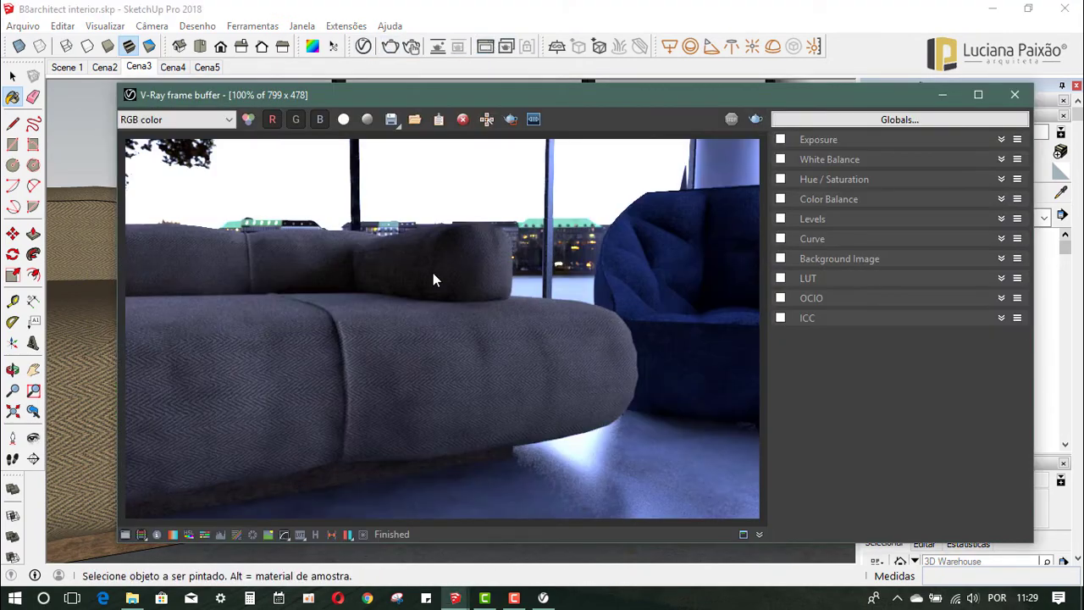
left_click(757, 121)
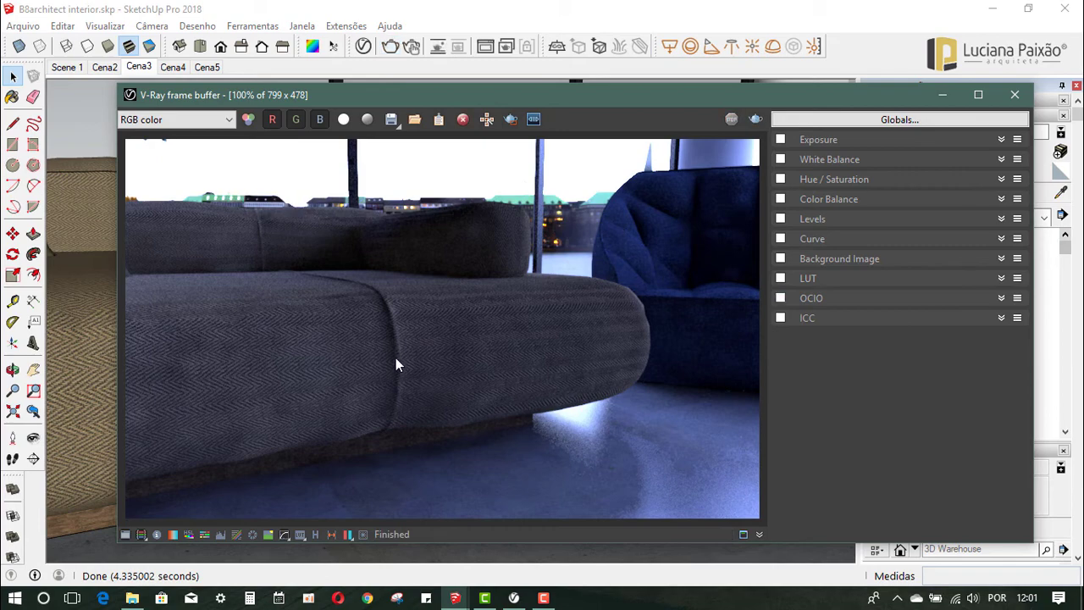
scroll(396, 357, "up", 3)
scroll(396, 354, "down", 1)
scroll(396, 354, "down", 1)
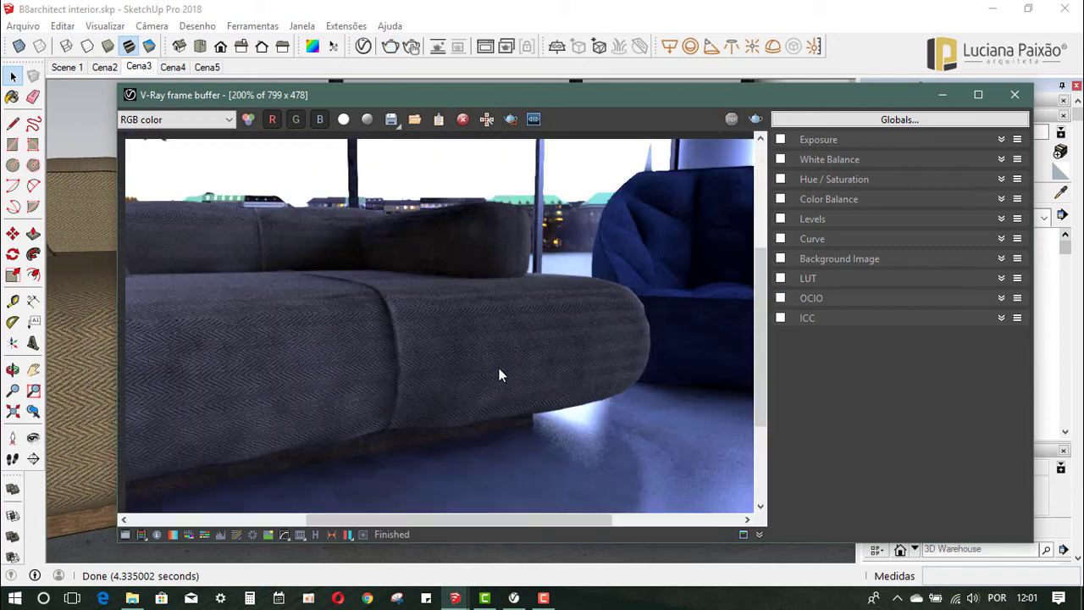
scroll(499, 374, "up", 1)
scroll(314, 377, "down", 1)
scroll(239, 390, "up", 1)
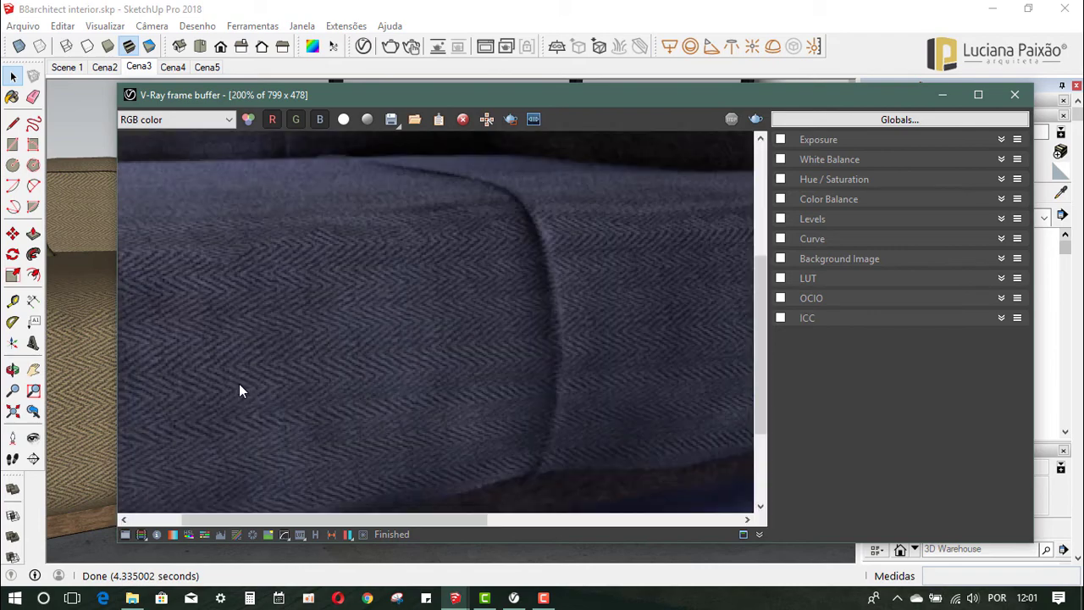
scroll(310, 347, "down", 1)
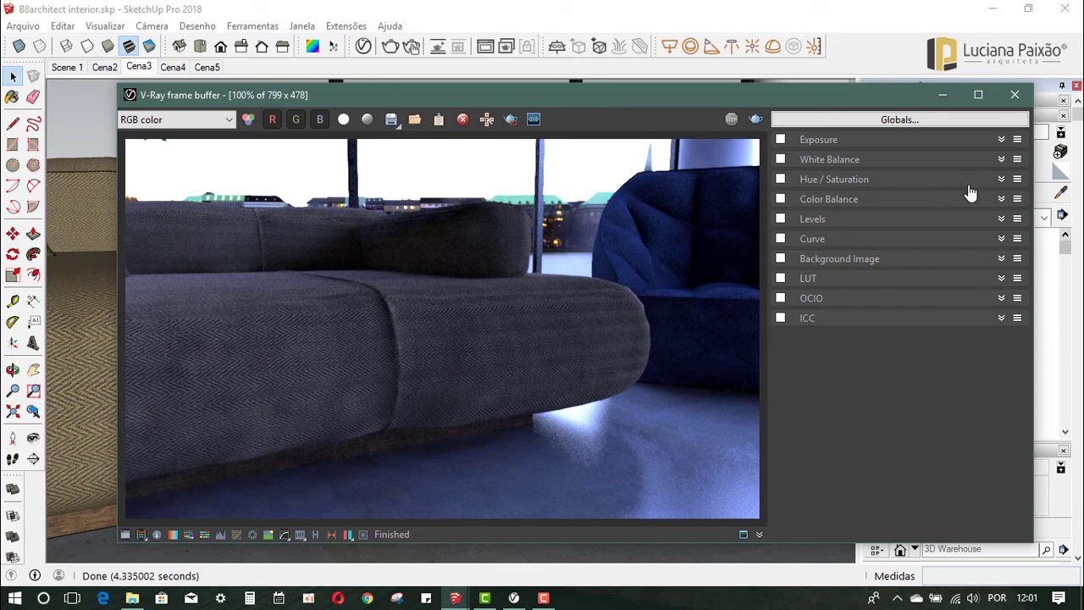
left_click(1015, 96)
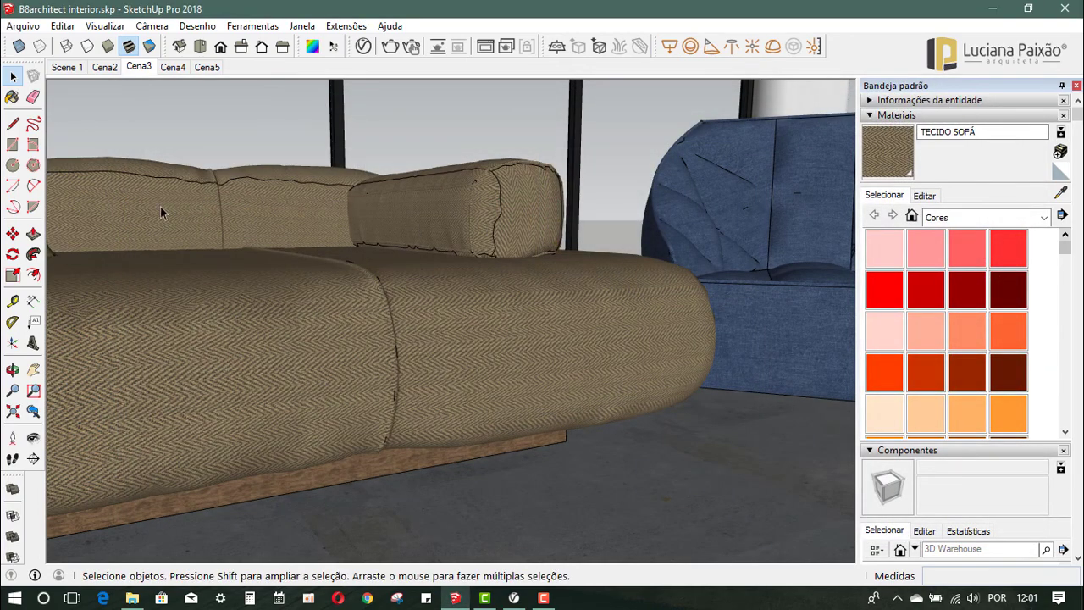
Step: Return to the Cena3 scene and sample the floor's CIMENTO PISO material with the Paint Bucket
left_click(138, 67)
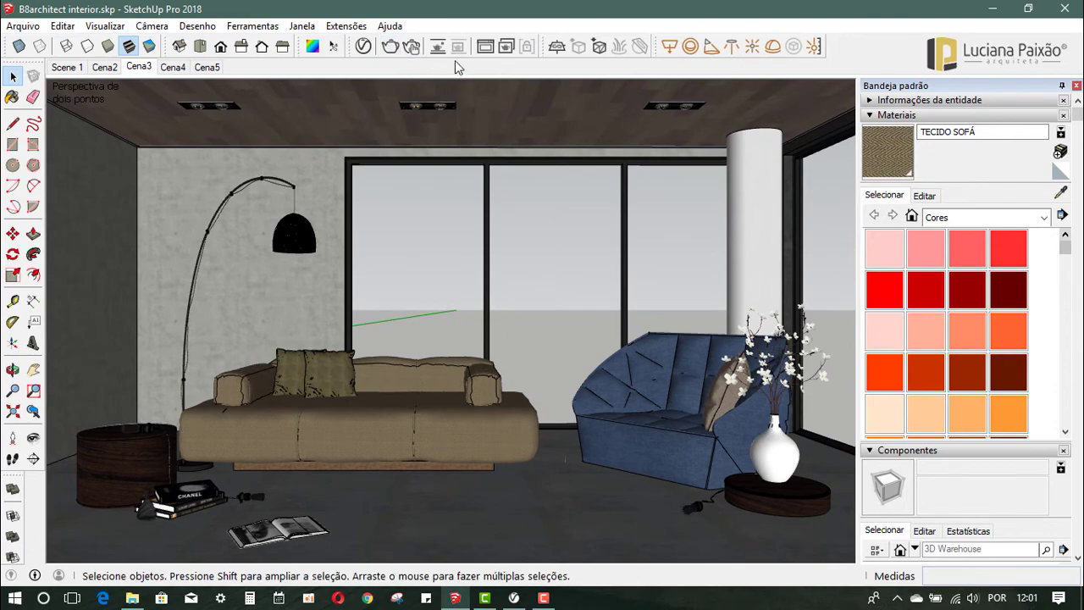
left_click(485, 46)
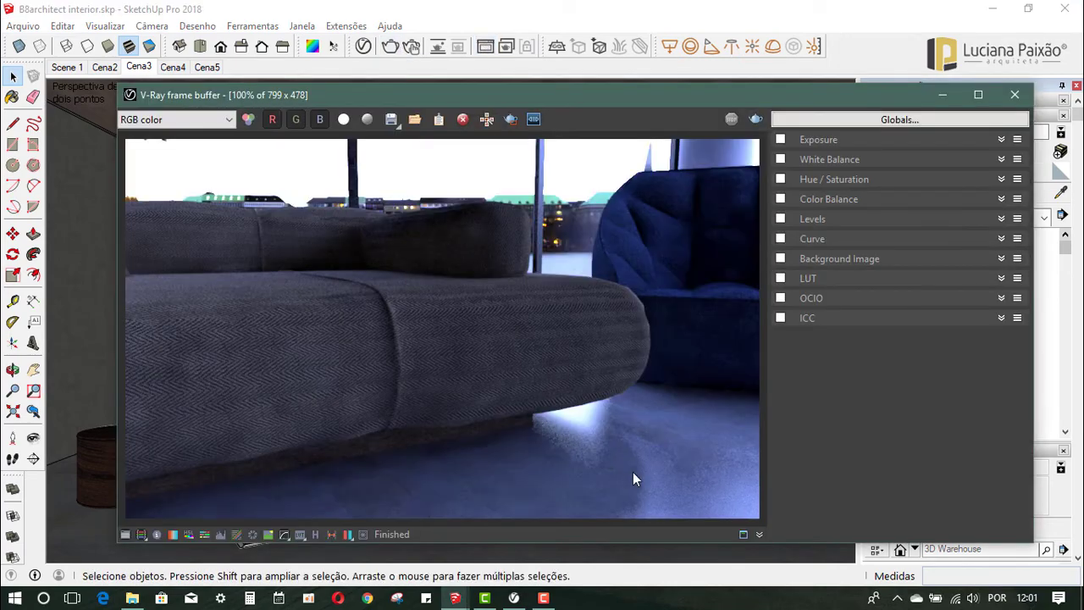
left_click(1014, 94)
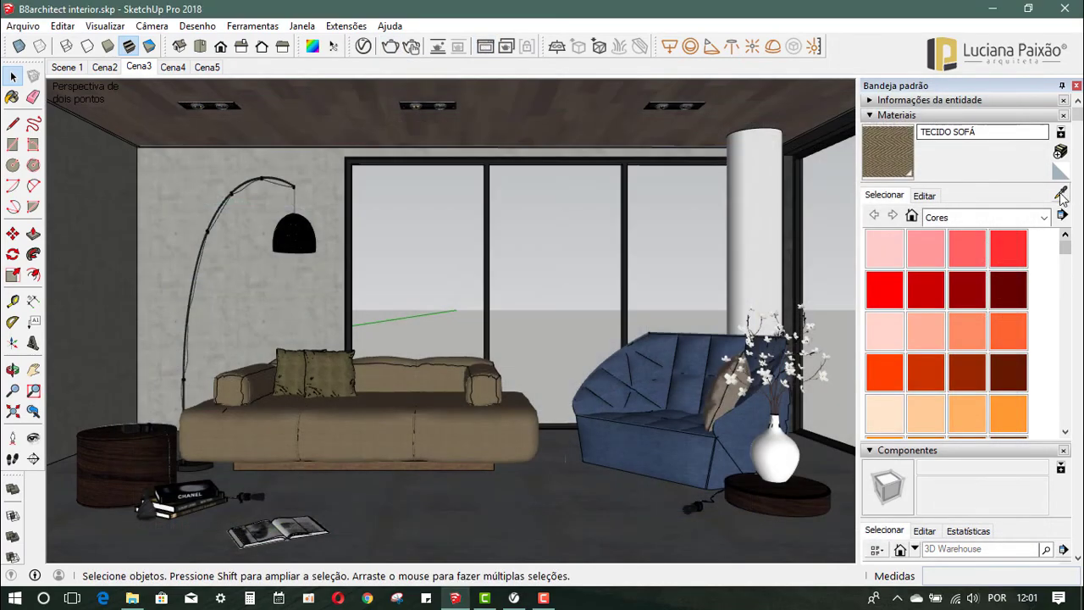
key("b")
left_click(557, 497, "alt")
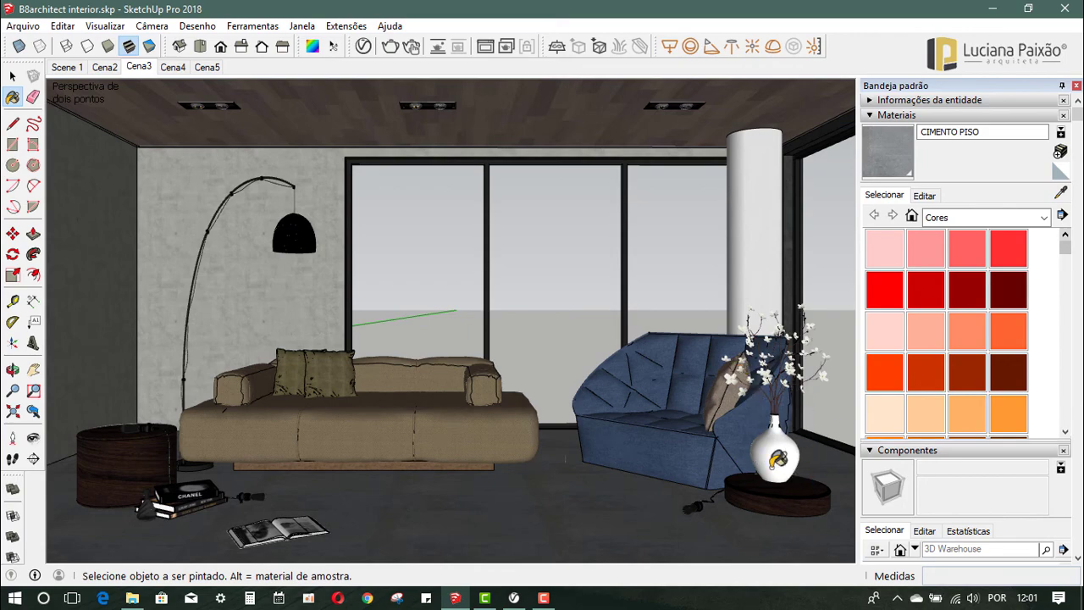
Step: Darken the CIMENTO PISO reflection colour and lower its reflection glossiness to 0,7
left_click(363, 46)
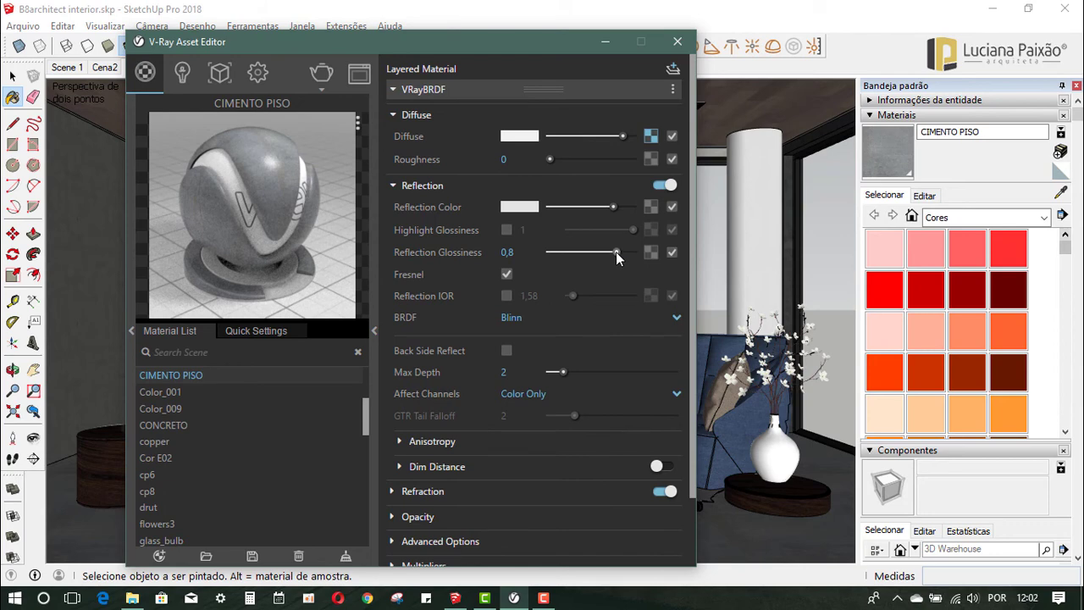
left_click_drag(612, 207, 599, 207)
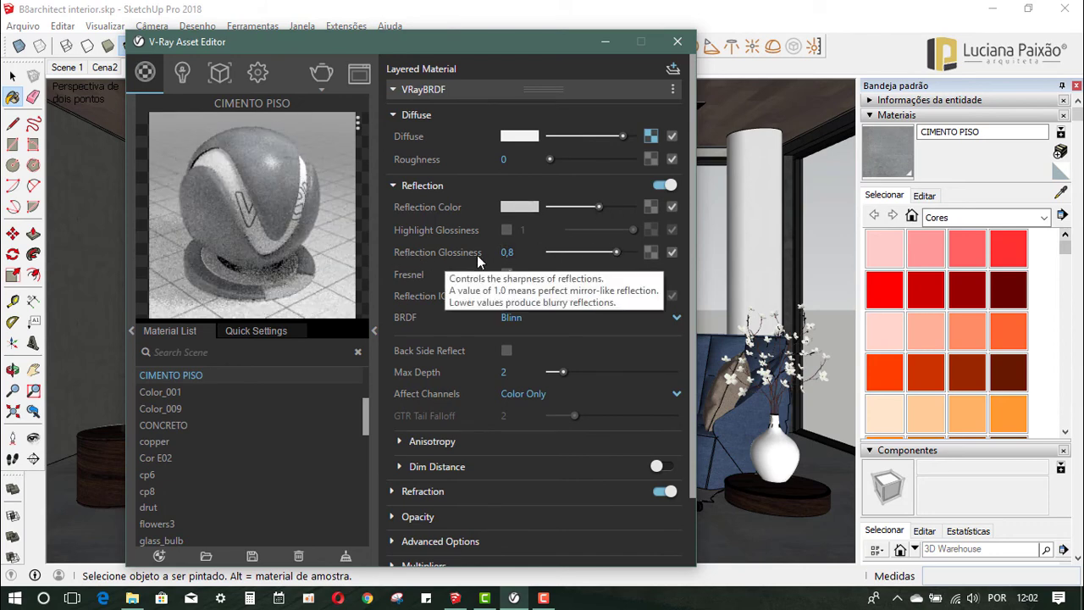
left_click_drag(615, 252, 608, 252)
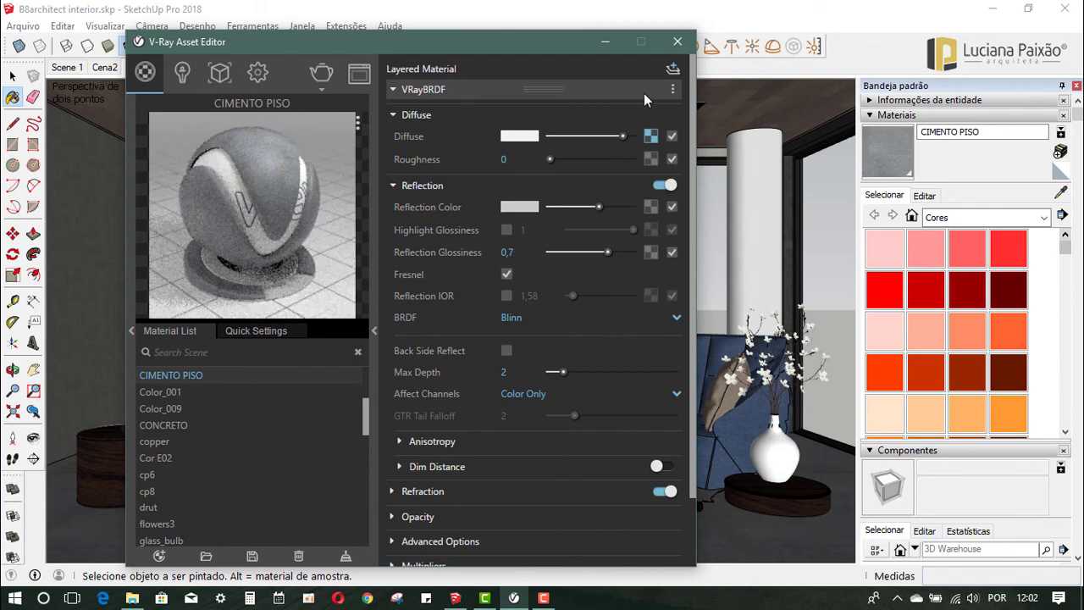
left_click(677, 42)
left_click(13, 76)
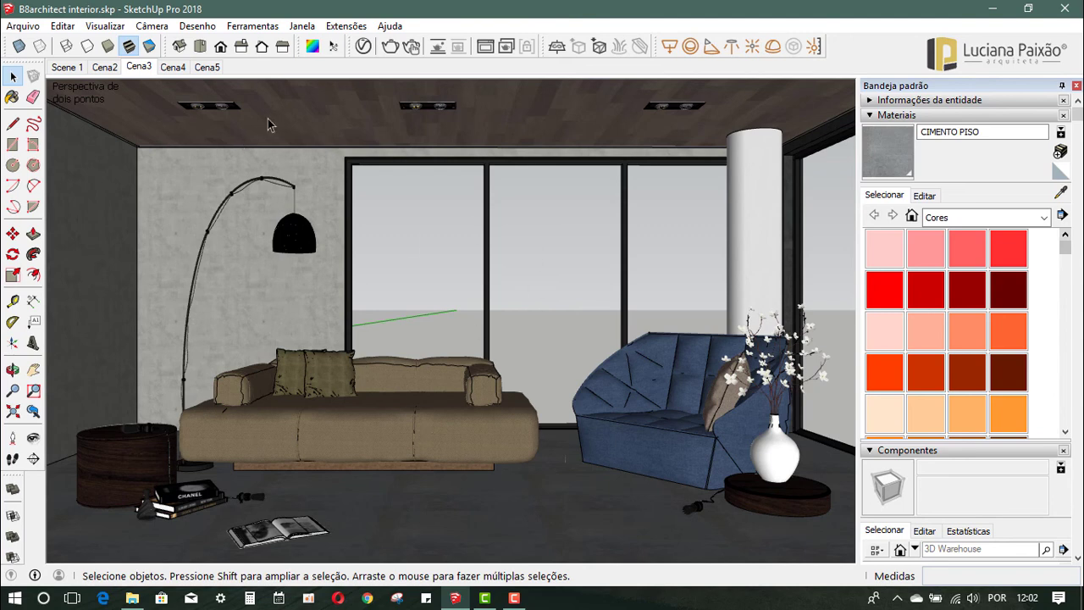
left_click(486, 49)
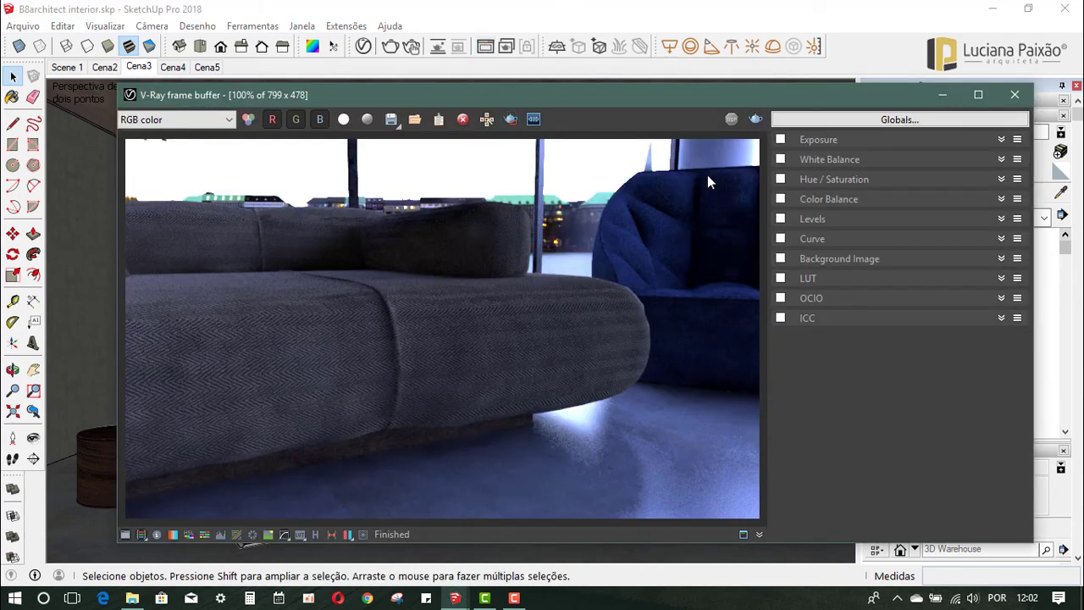
left_click(941, 95)
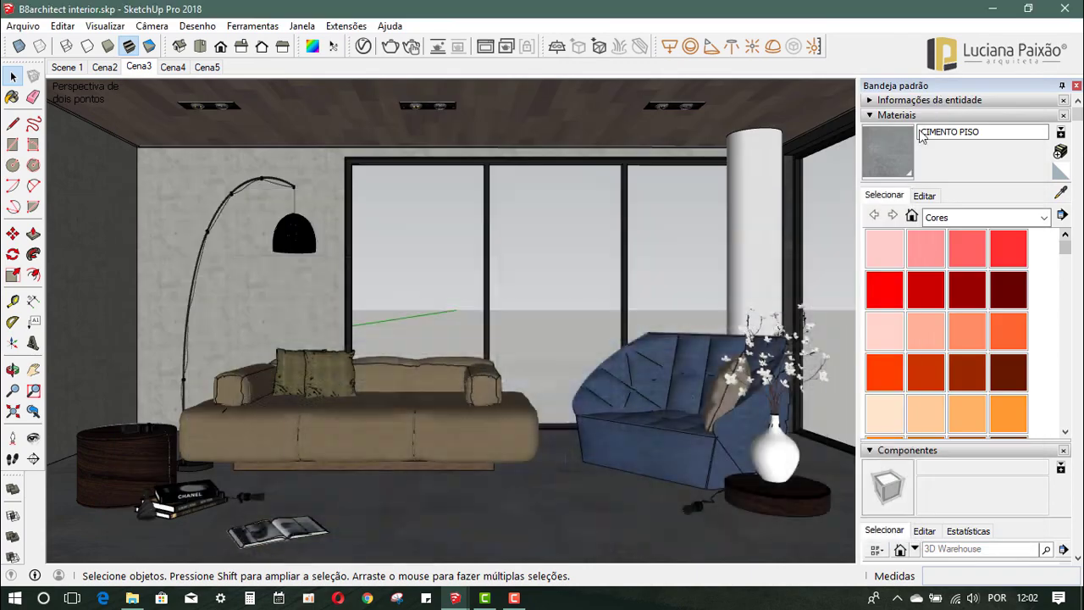